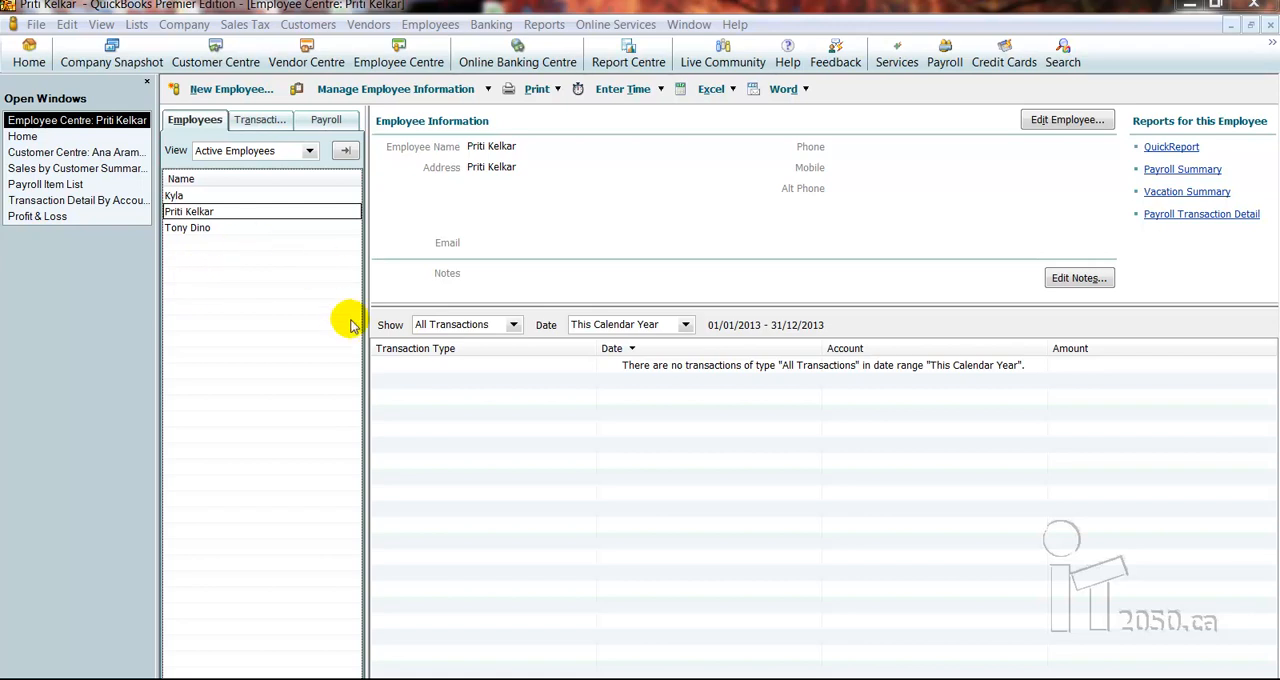
Start exporting lists to an IIF file with only the Employee List selected
{"action": "left_click", "coordinate": [35, 24]}
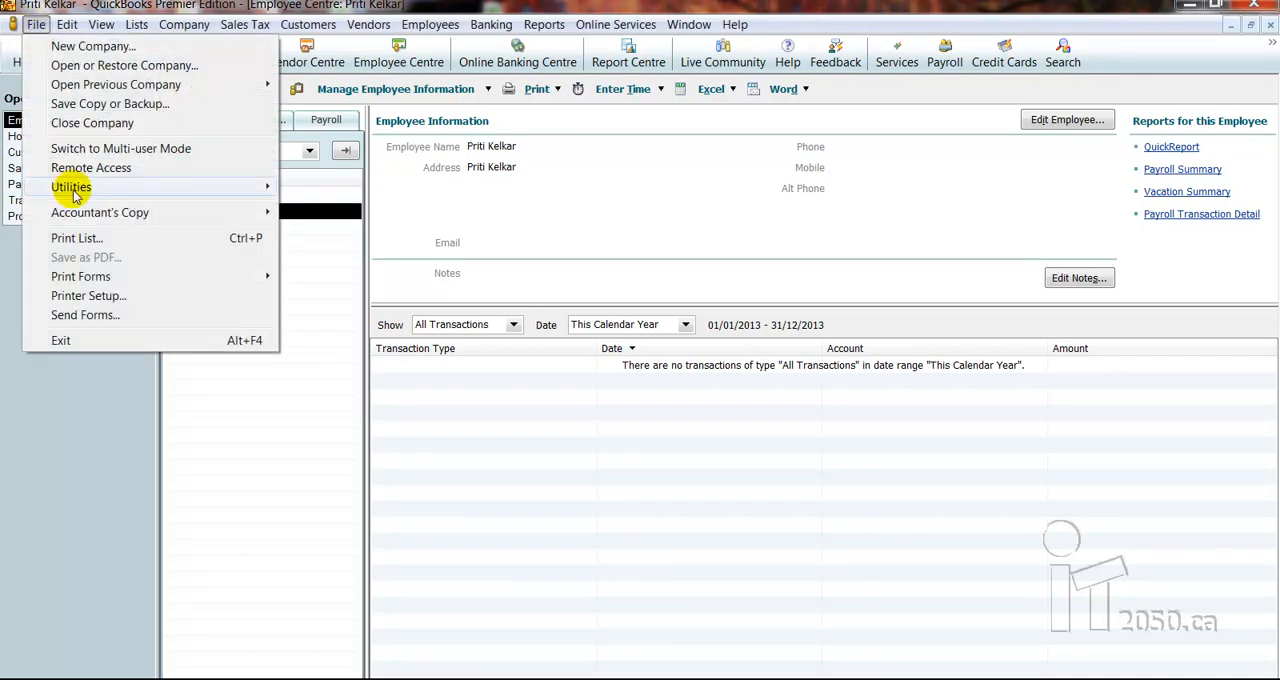
{"action": "mouse_move", "coordinate": [72, 187]}
{"action": "mouse_move", "coordinate": [559, 209]}
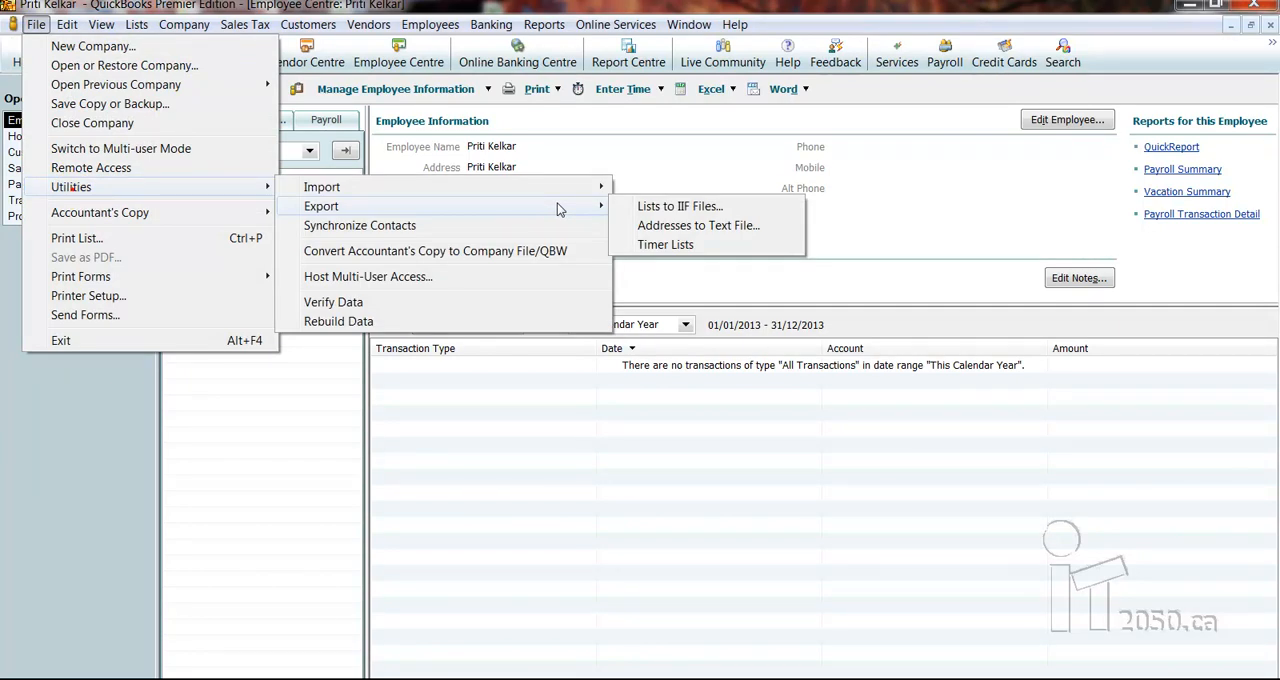
{"action": "left_click", "coordinate": [624, 209]}
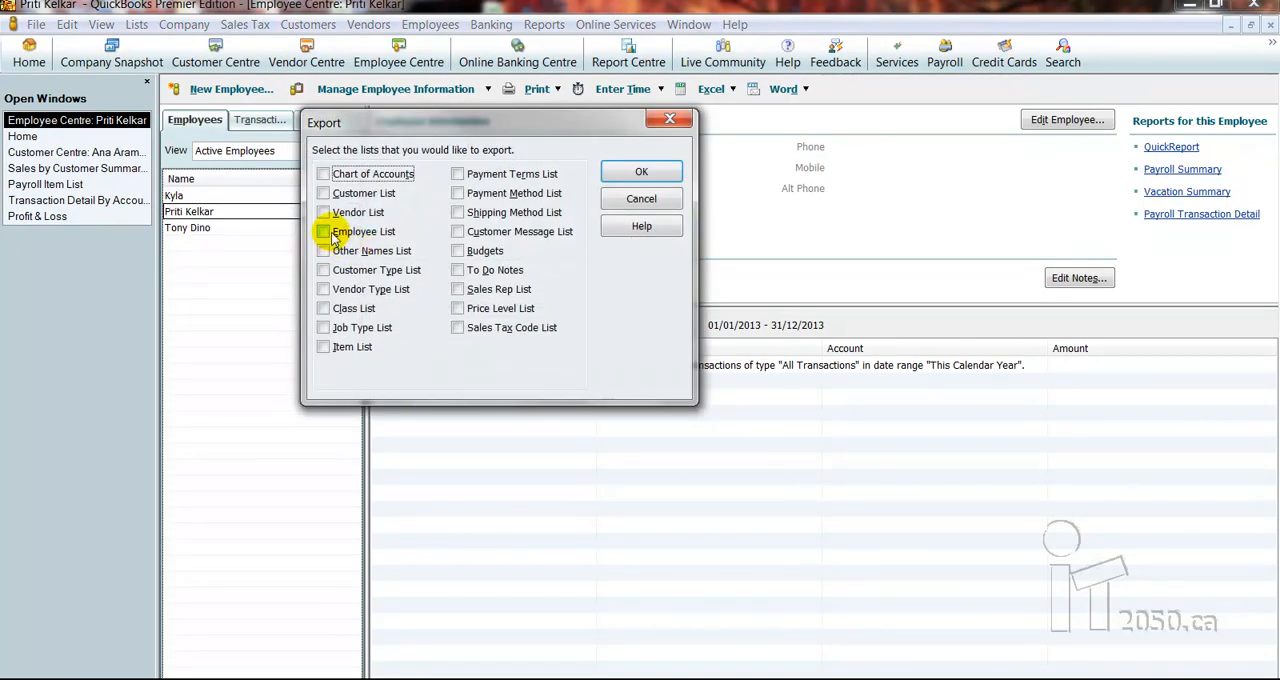
{"action": "left_click", "coordinate": [335, 237]}
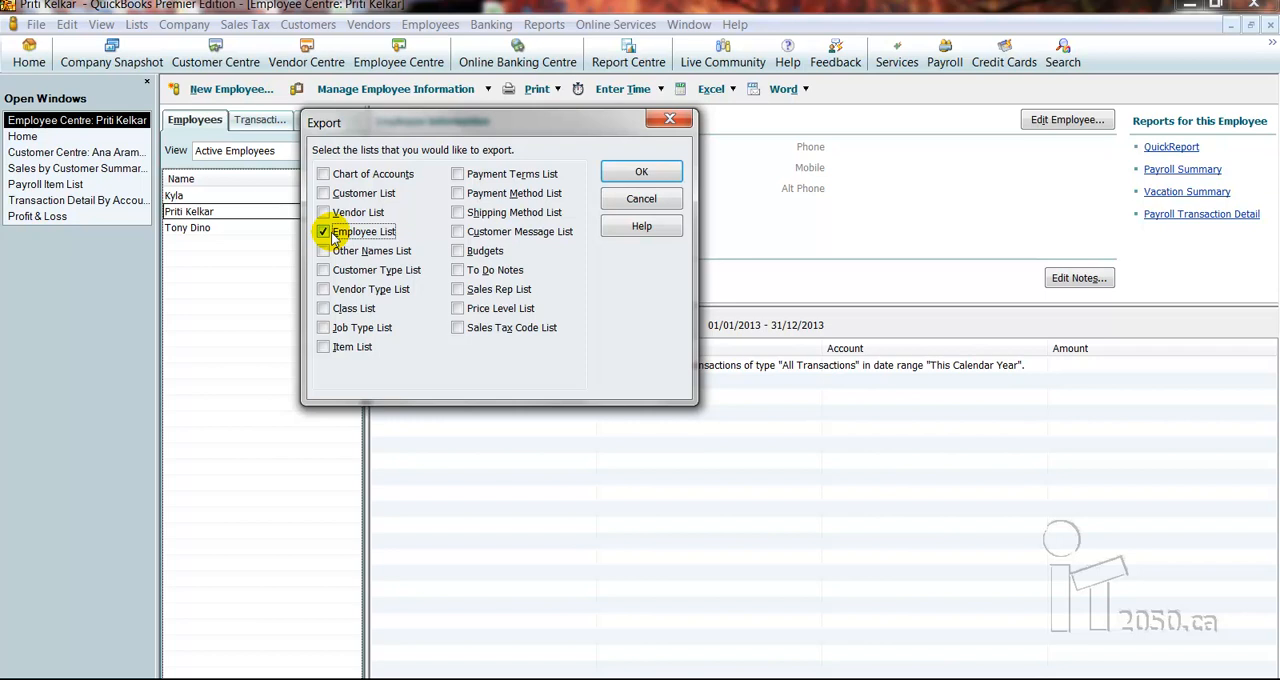
{"action": "left_click", "coordinate": [630, 175]}
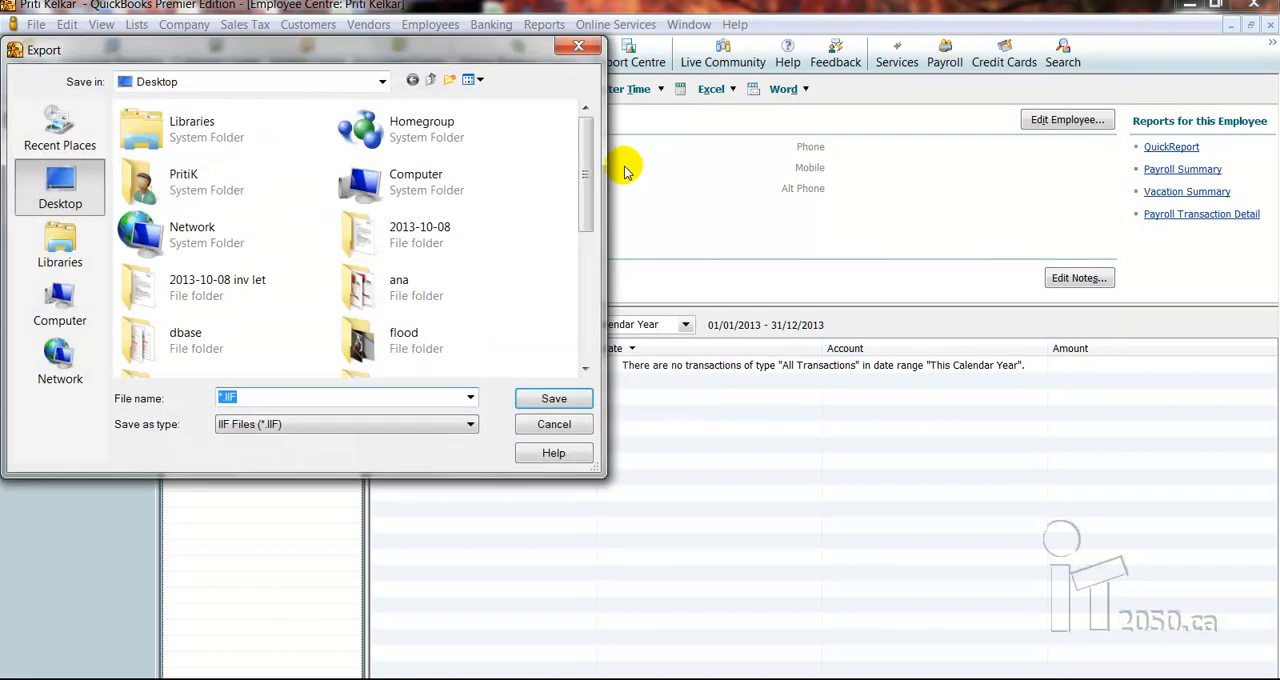
Save the employee list export to the Desktop as an IIF file named empnew1
{"action": "type", "text": "empnew"}
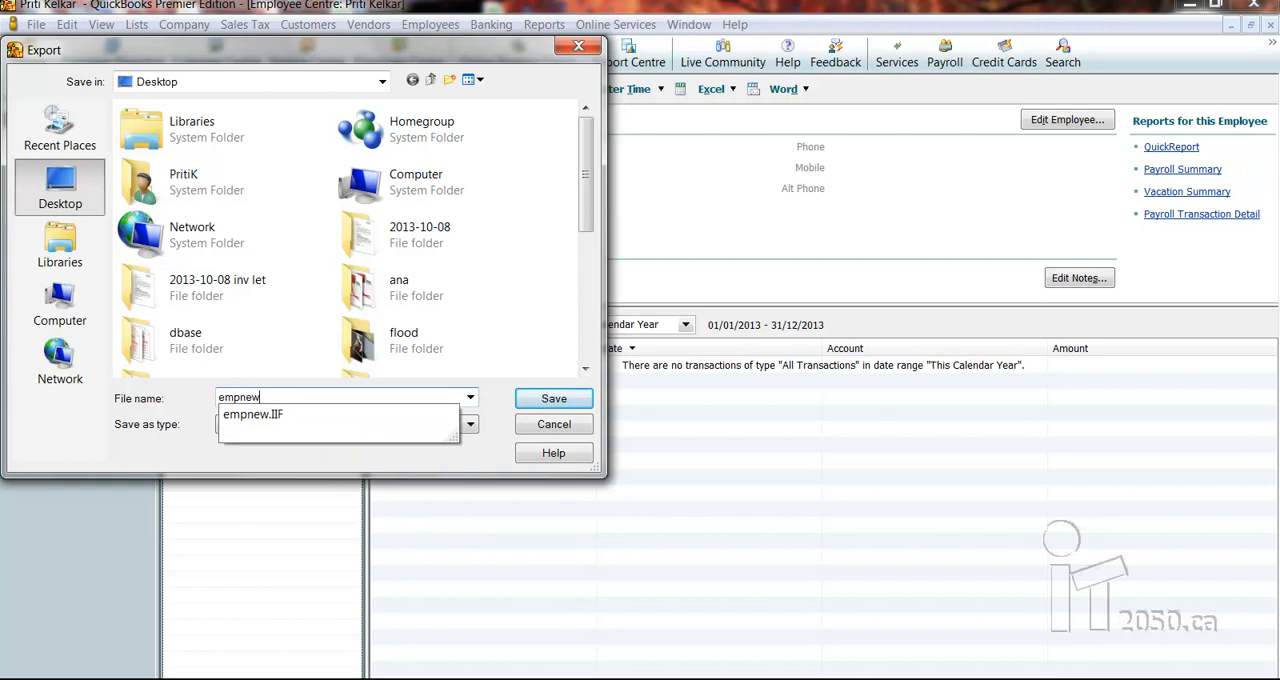
{"action": "type", "text": "1"}
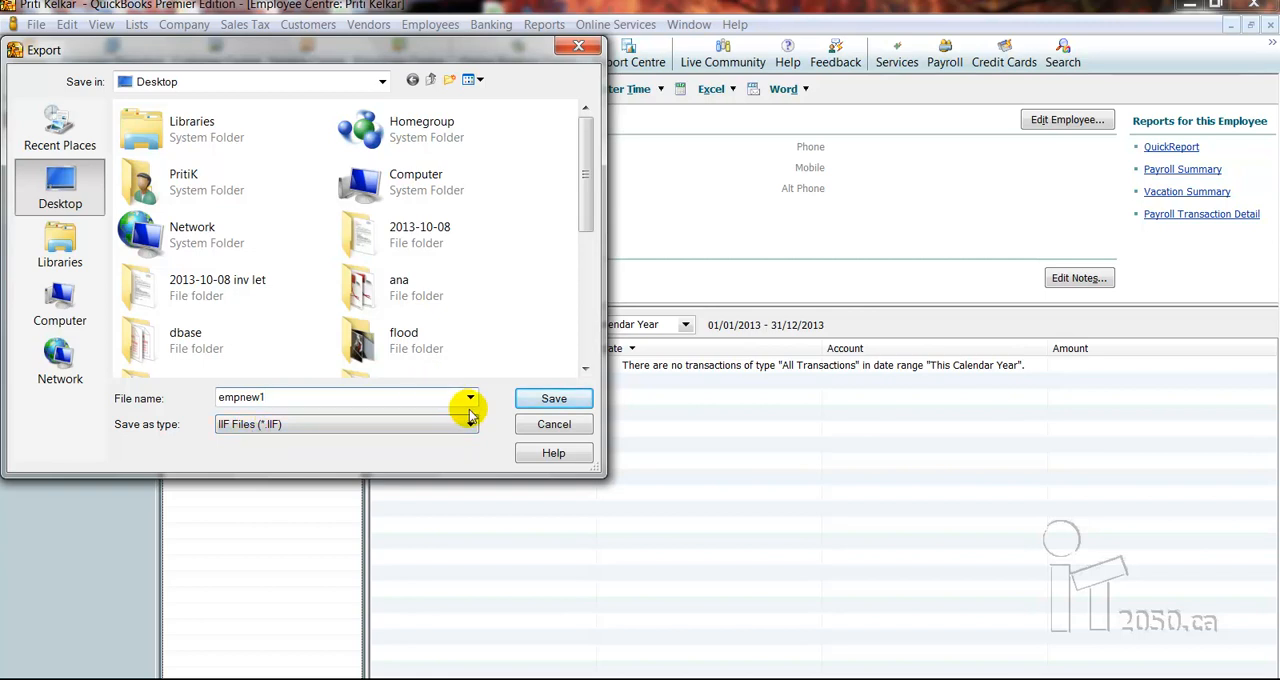
{"action": "left_click", "coordinate": [550, 399]}
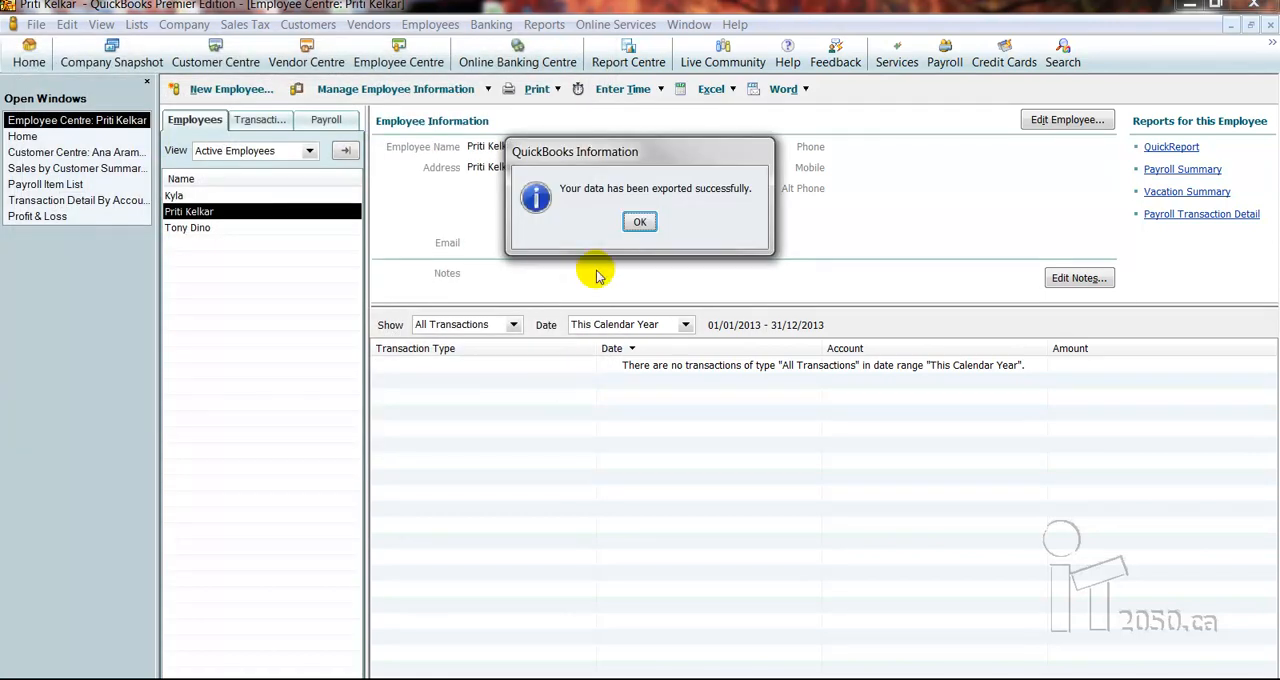
{"action": "left_click", "coordinate": [640, 221]}
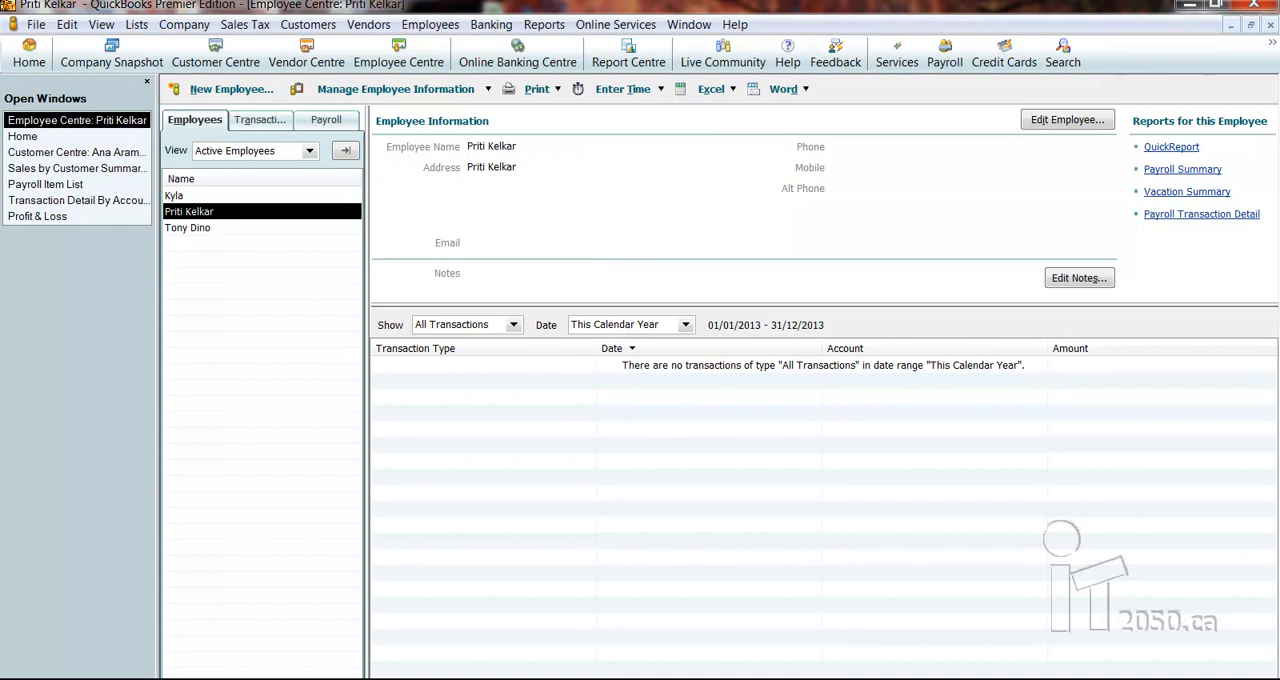
Switch to the desktop and open the exported file empnew1 in Microsoft Excel
{"action": "left_click", "coordinate": [1189, 5]}
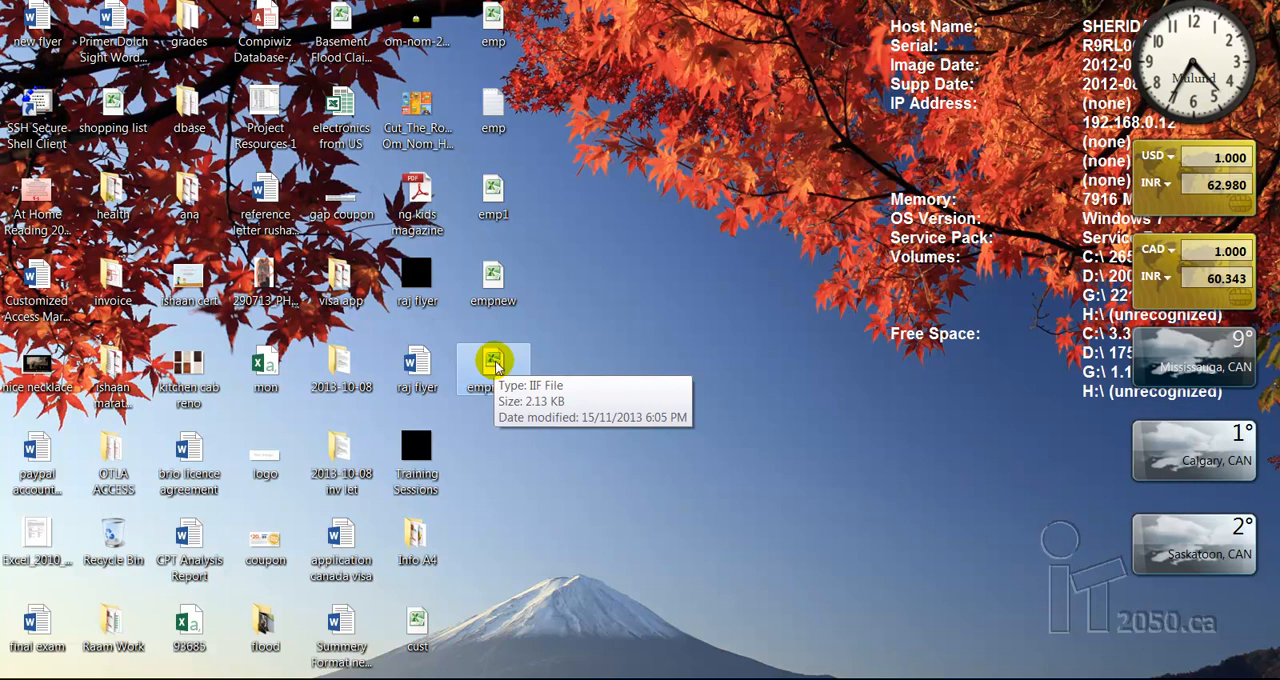
{"action": "double_click", "coordinate": [495, 361]}
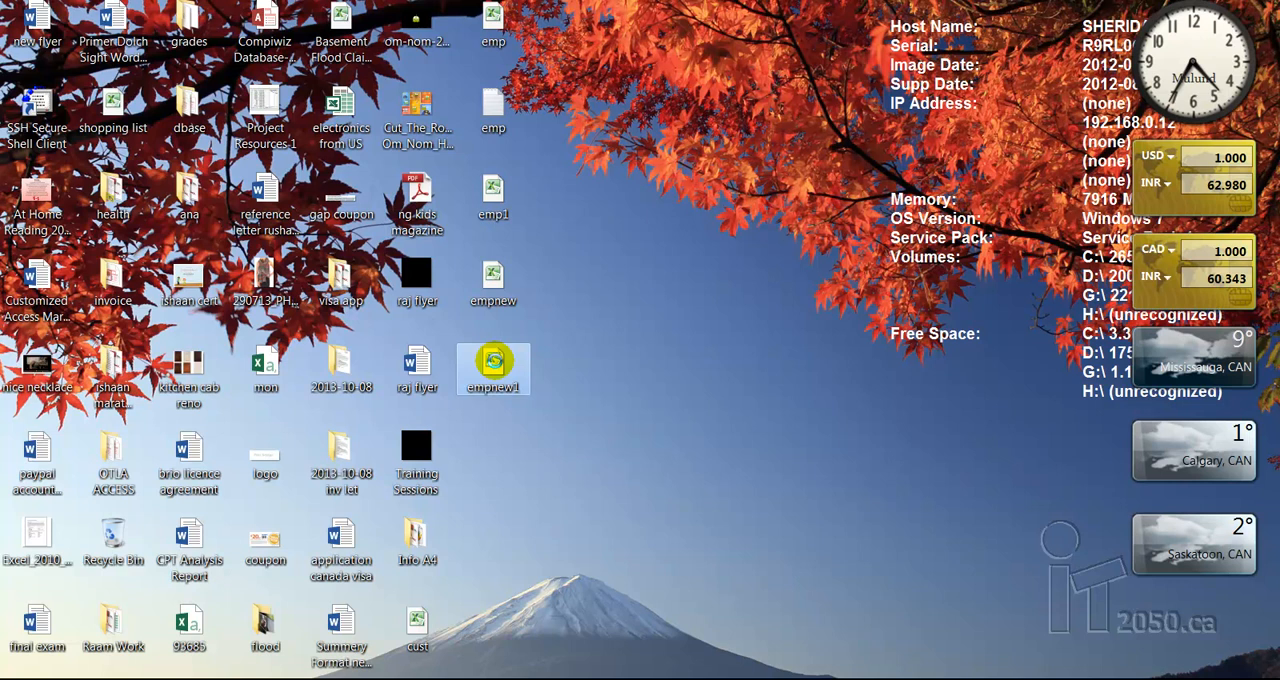
{"action": "right_click", "coordinate": [495, 361]}
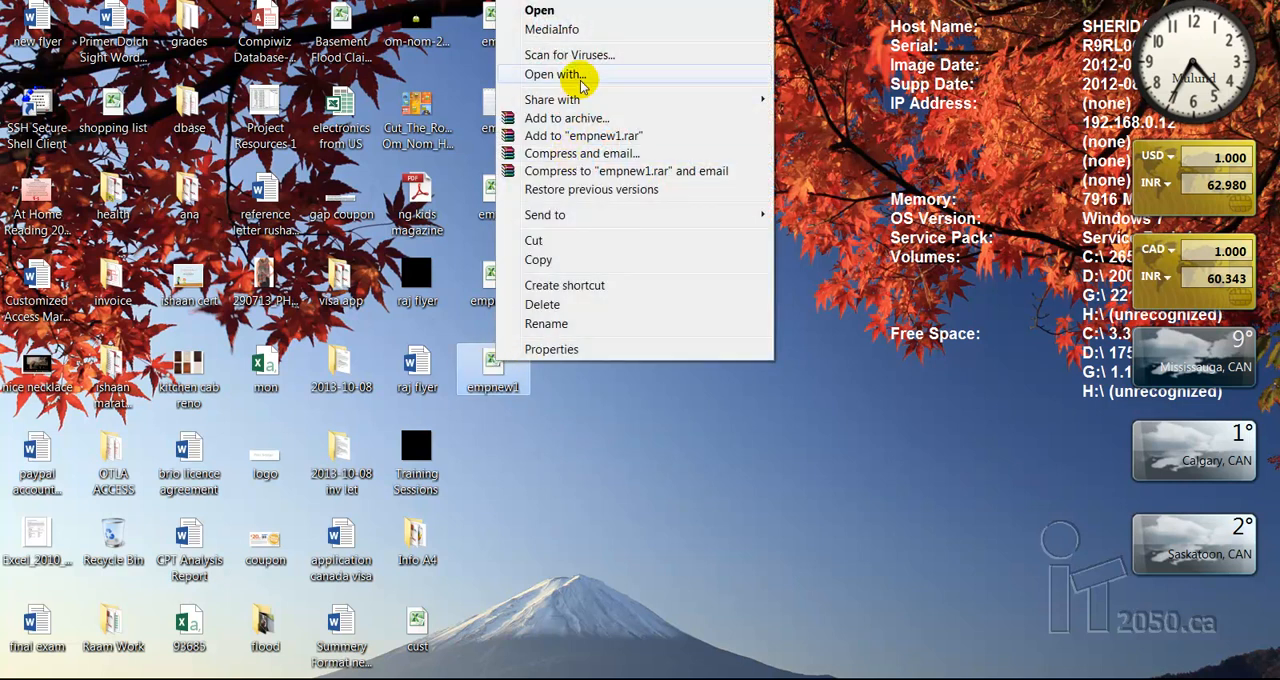
{"action": "left_click", "coordinate": [552, 75]}
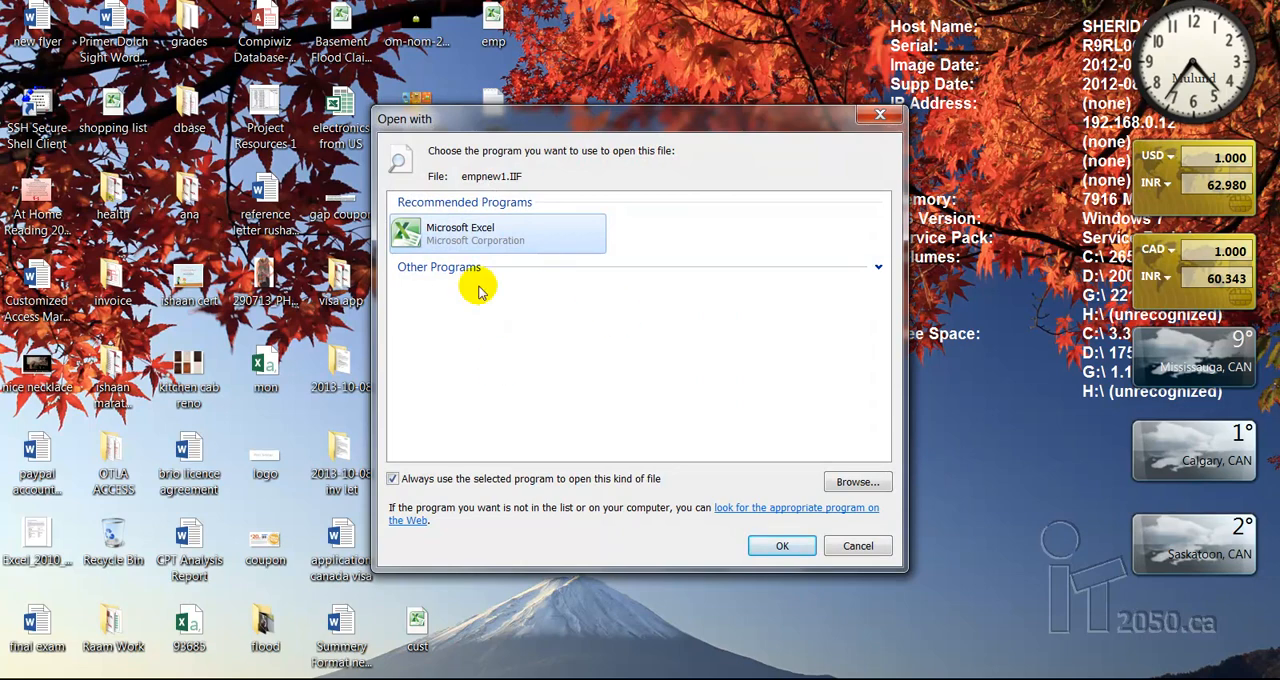
{"action": "left_click", "coordinate": [782, 546]}
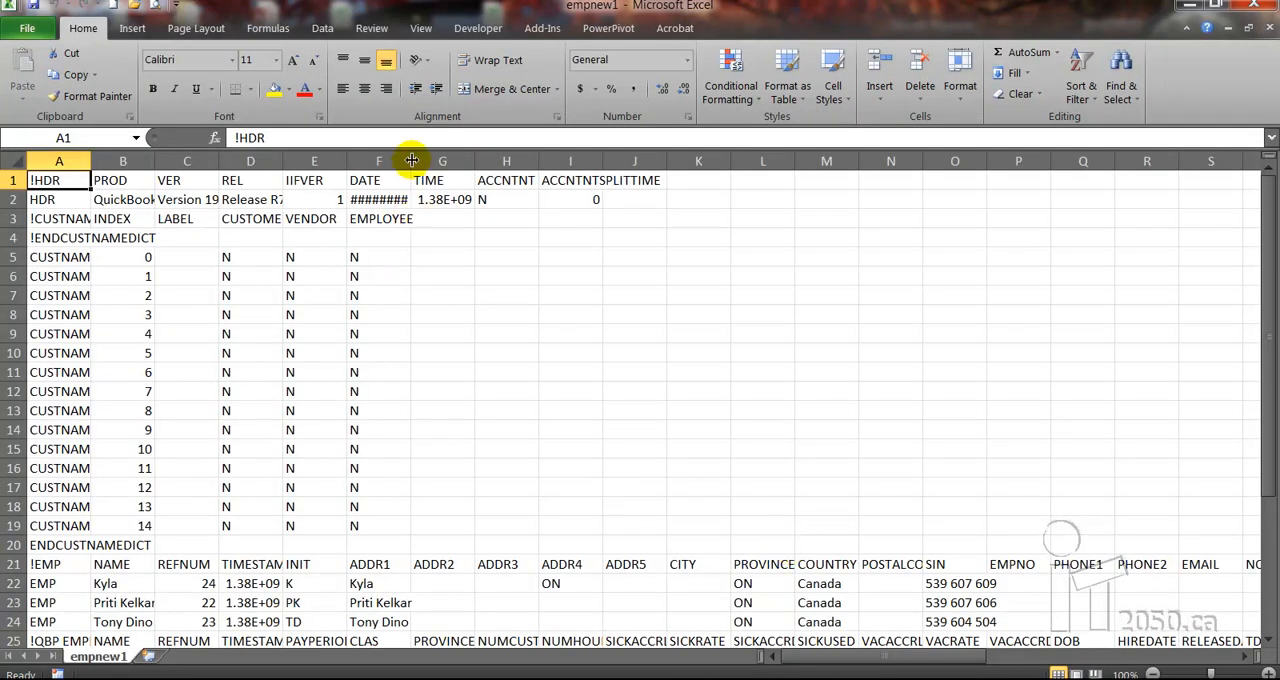
Widen columns F, D and B so the dates, timestamps and employee names fit in their cells
{"action": "left_click_drag", "start_coordinate": [411, 160], "coordinate": [443, 160]}
{"action": "left_click_drag", "start_coordinate": [283, 161], "coordinate": [358, 161]}
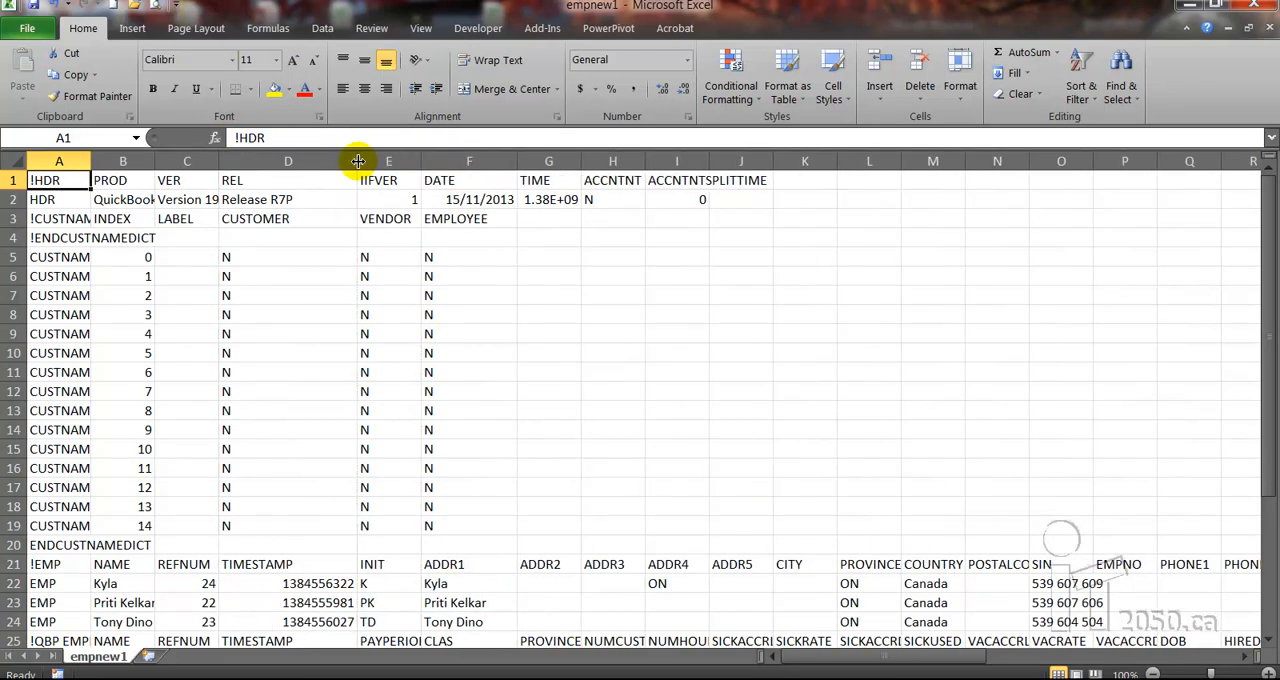
{"action": "left_click", "coordinate": [1269, 642]}
{"action": "left_click", "coordinate": [1269, 642]}
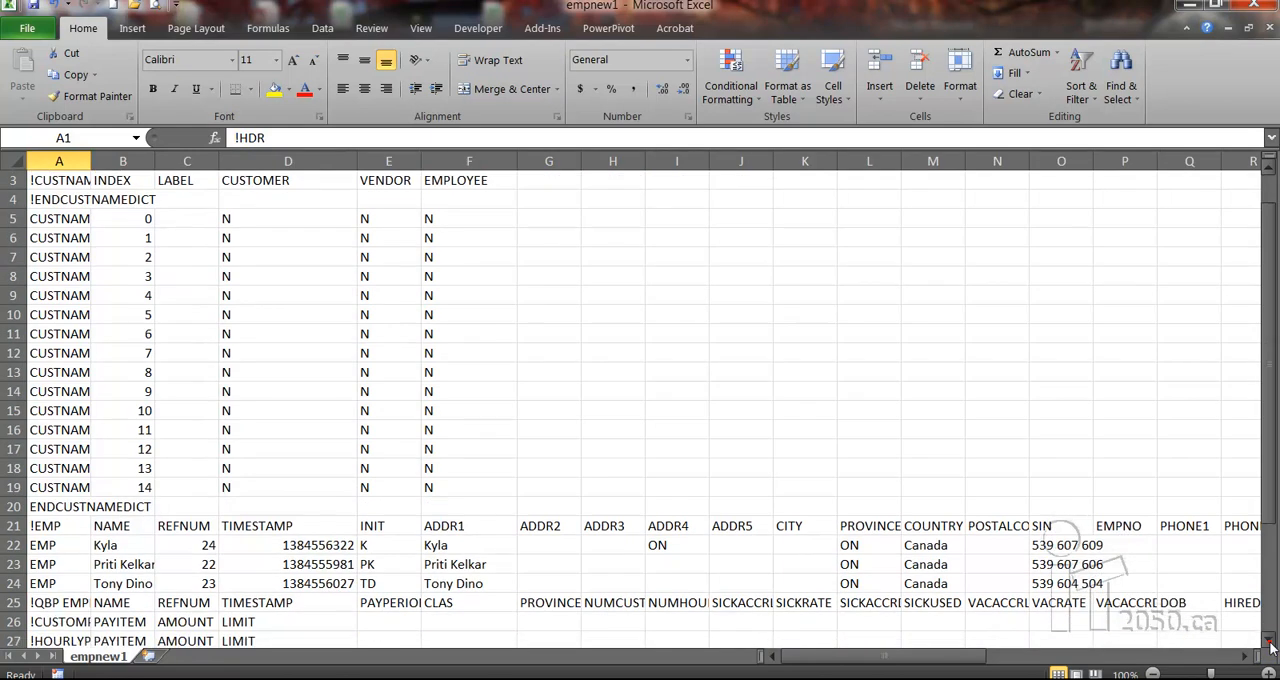
{"action": "left_click", "coordinate": [1269, 642]}
{"action": "left_click", "coordinate": [1269, 642]}
{"action": "left_click", "coordinate": [1269, 642]}
{"action": "left_click", "coordinate": [1269, 642]}
{"action": "left_click", "coordinate": [1269, 642]}
{"action": "left_click", "coordinate": [1269, 642]}
{"action": "left_click", "coordinate": [1269, 642]}
{"action": "left_click", "coordinate": [1269, 642]}
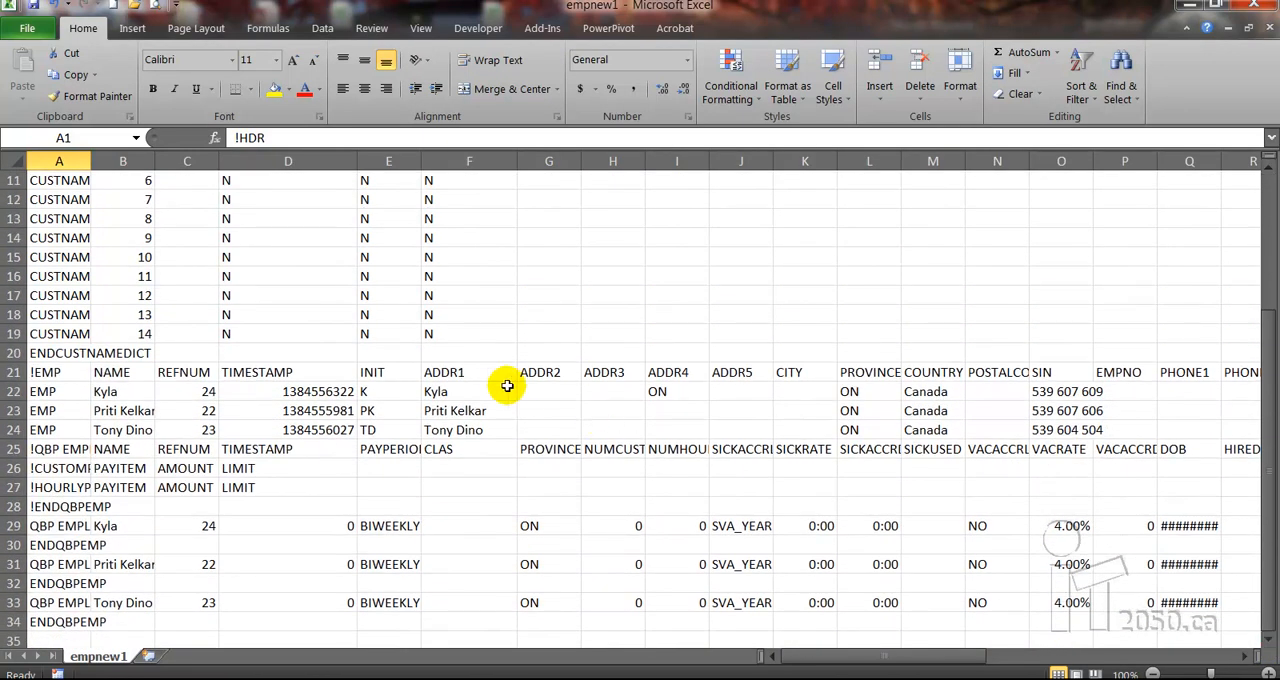
{"action": "left_click", "coordinate": [447, 410]}
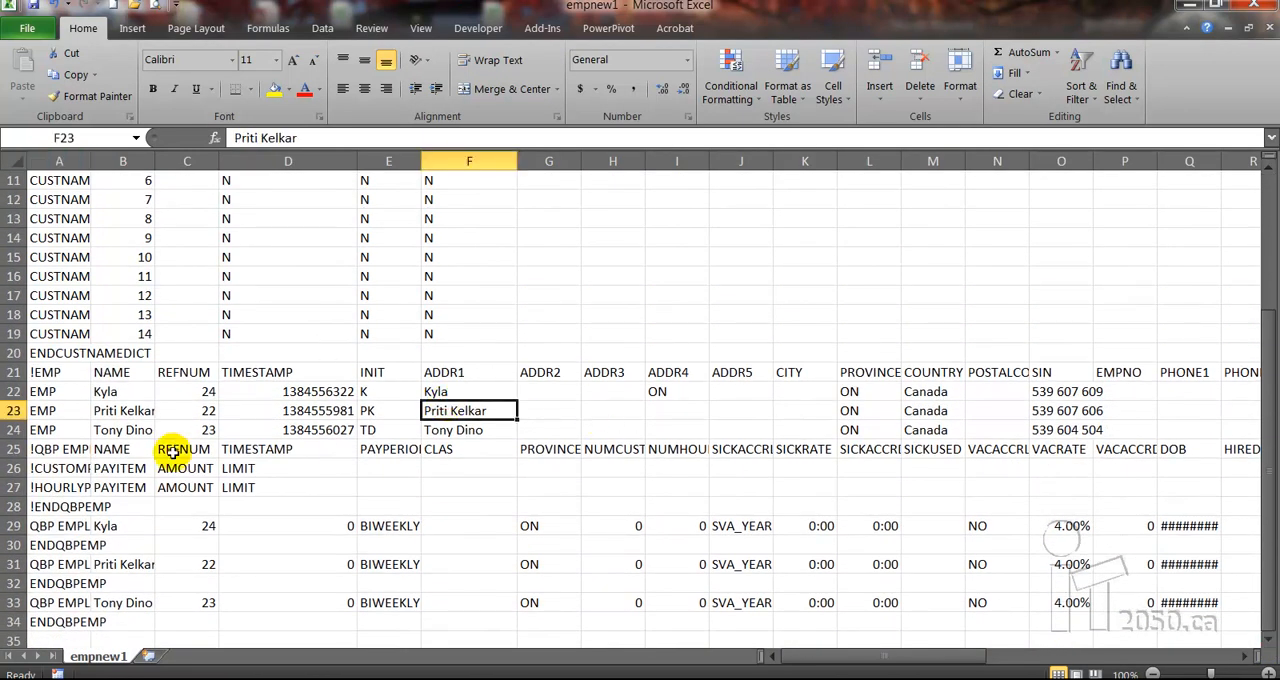
{"action": "left_click_drag", "start_coordinate": [157, 161], "coordinate": [189, 161]}
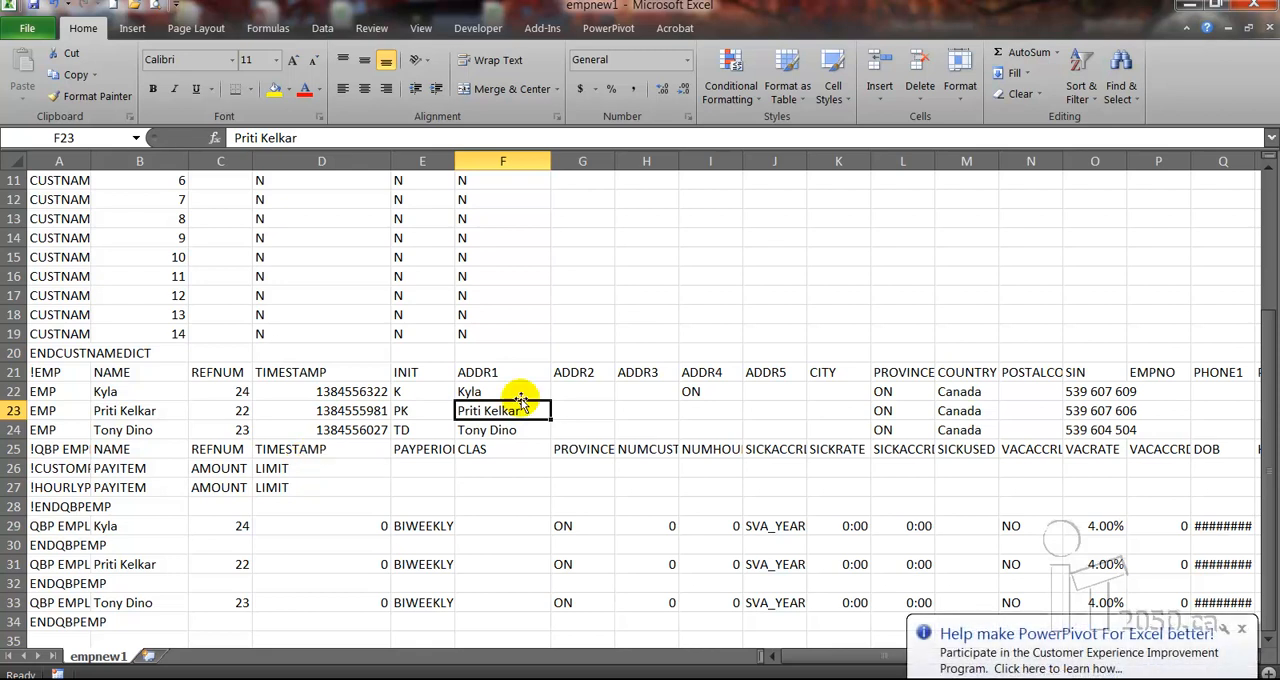
Copy employee rows 23 and 24 and try to insert the copied cells at cell B25
{"action": "left_click_drag", "start_coordinate": [14, 410], "coordinate": [14, 428]}
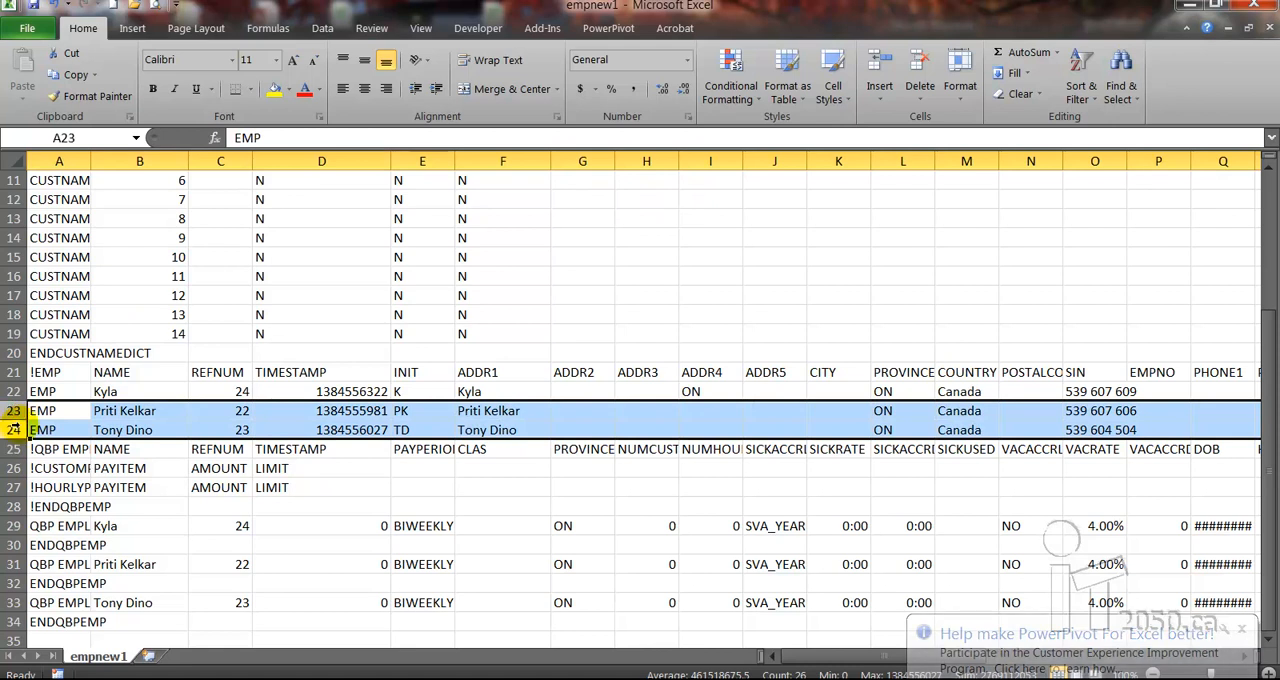
{"action": "key", "text": "ctrl+c"}
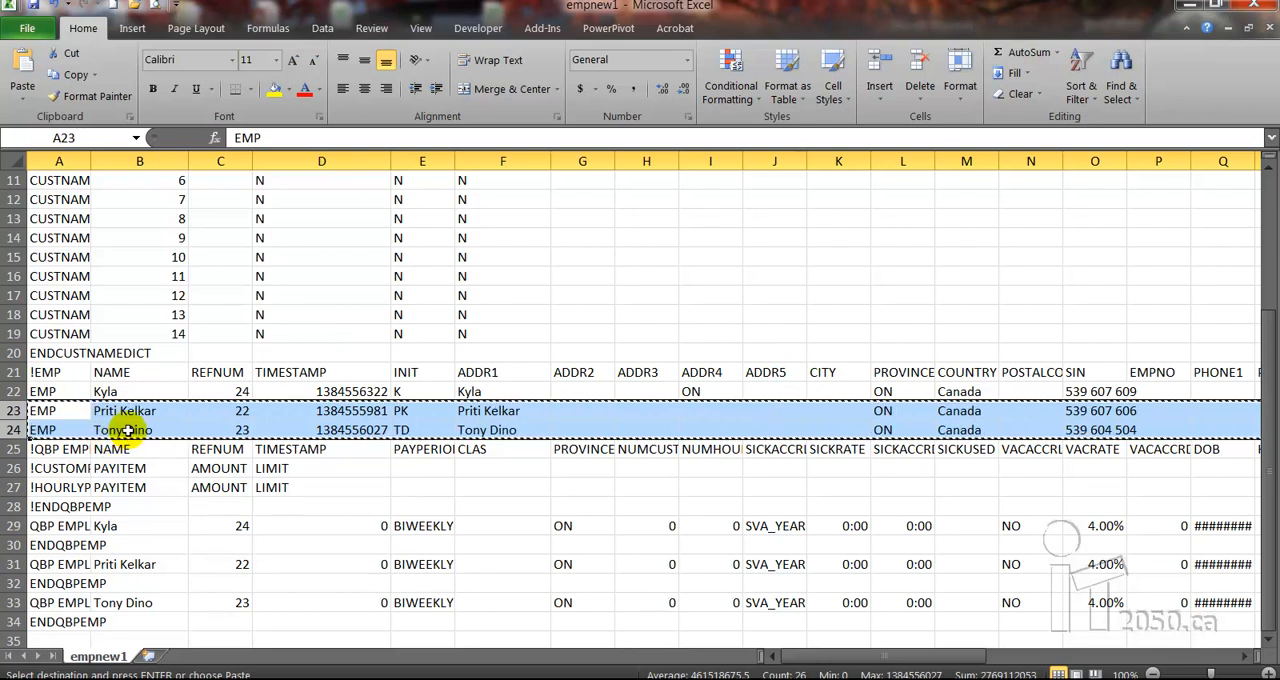
{"action": "left_click", "coordinate": [128, 449]}
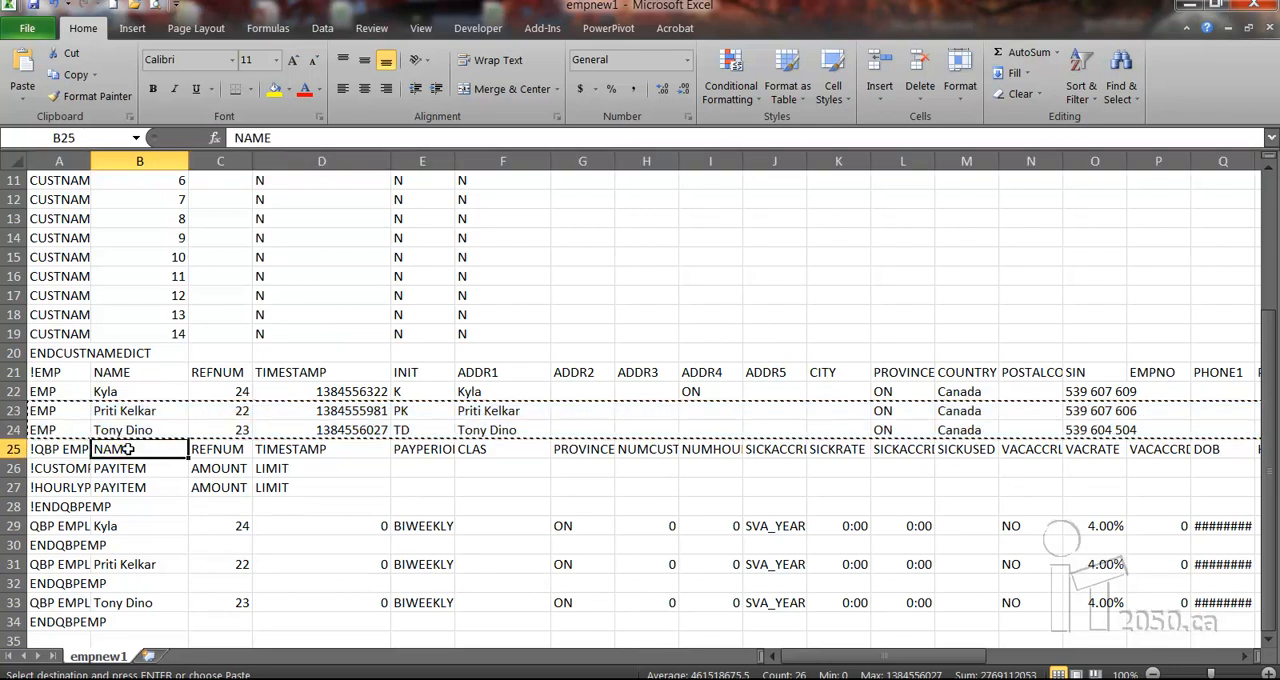
{"action": "right_click", "coordinate": [128, 449]}
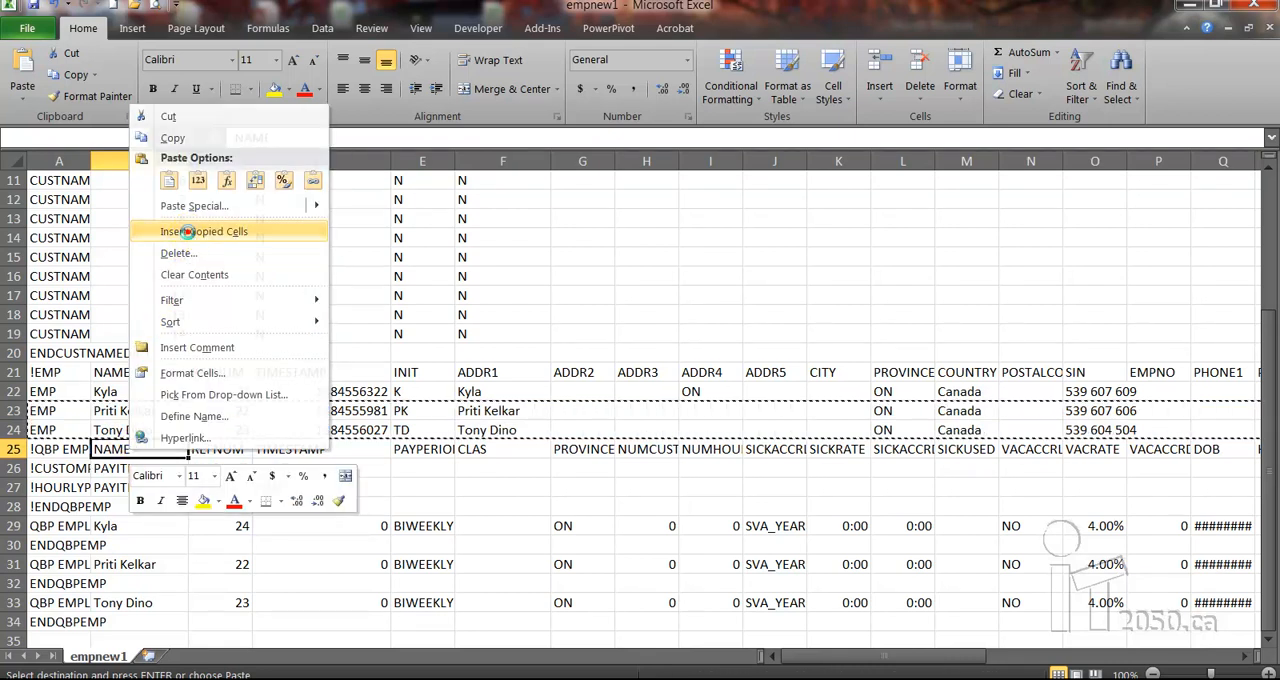
{"action": "left_click", "coordinate": [190, 238]}
{"action": "left_click", "coordinate": [626, 401]}
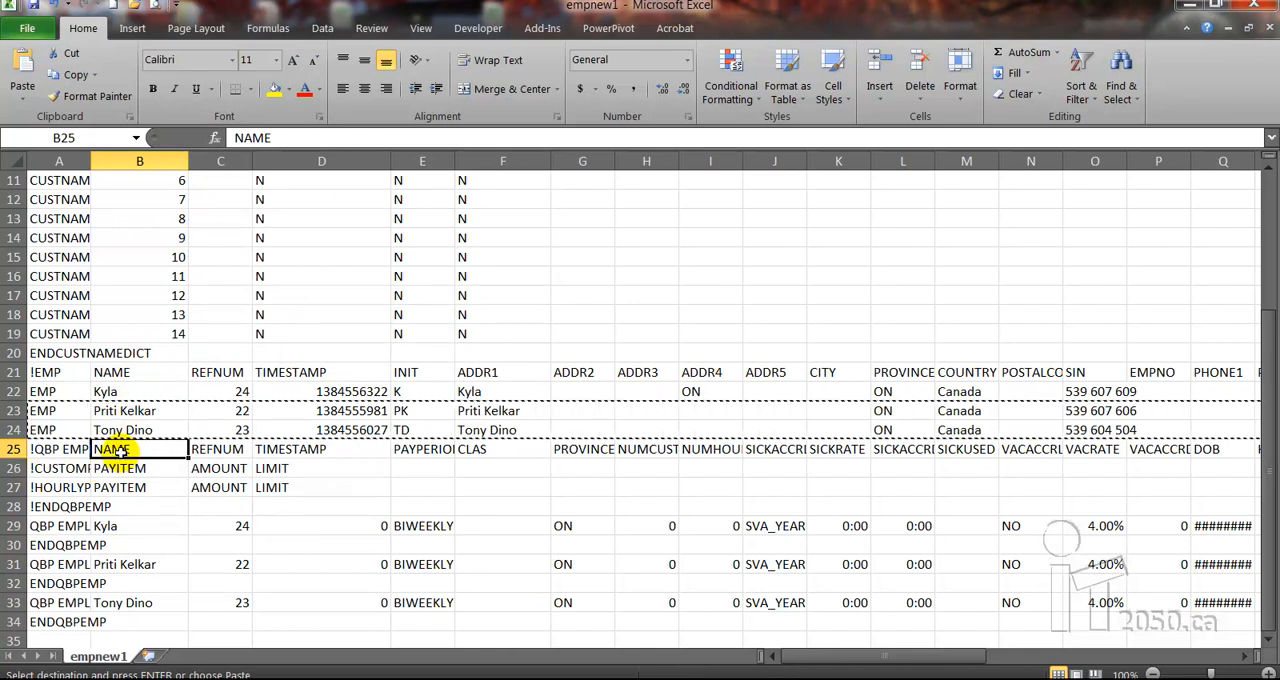
{"action": "double_click", "coordinate": [55, 430]}
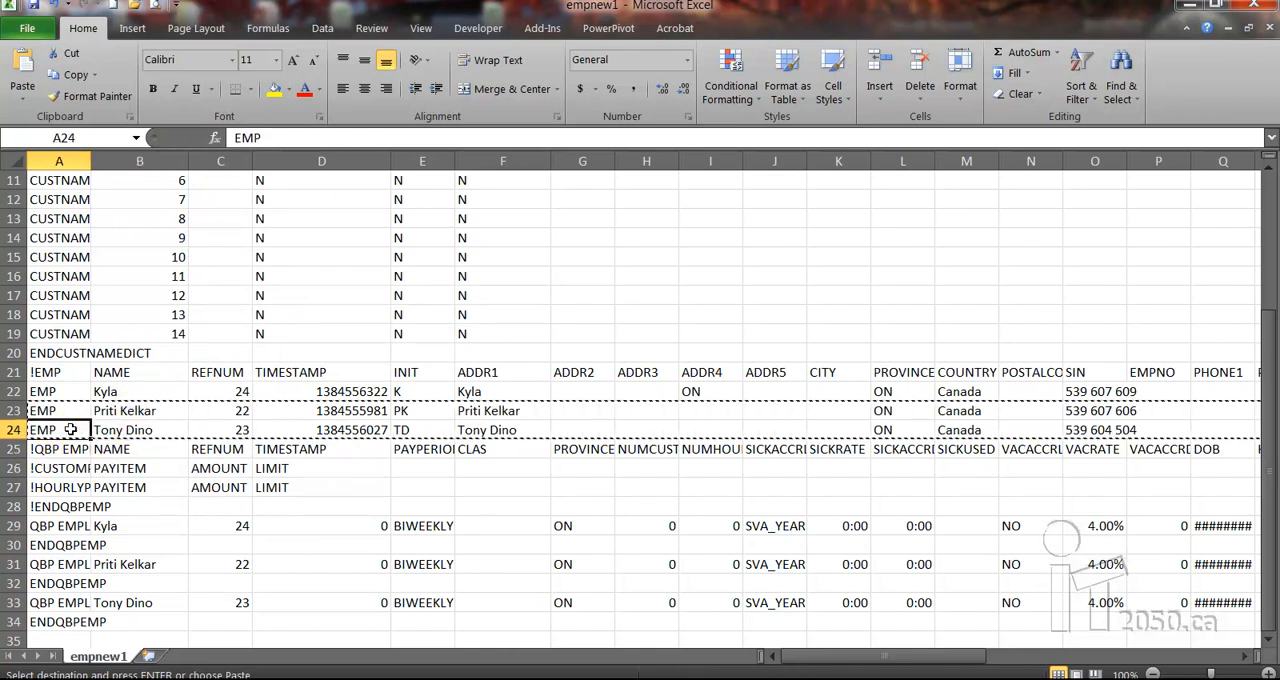
Insert two entire blank rows at row 25, directly below the last employee record
{"action": "left_click", "coordinate": [128, 449]}
{"action": "right_click", "coordinate": [129, 450]}
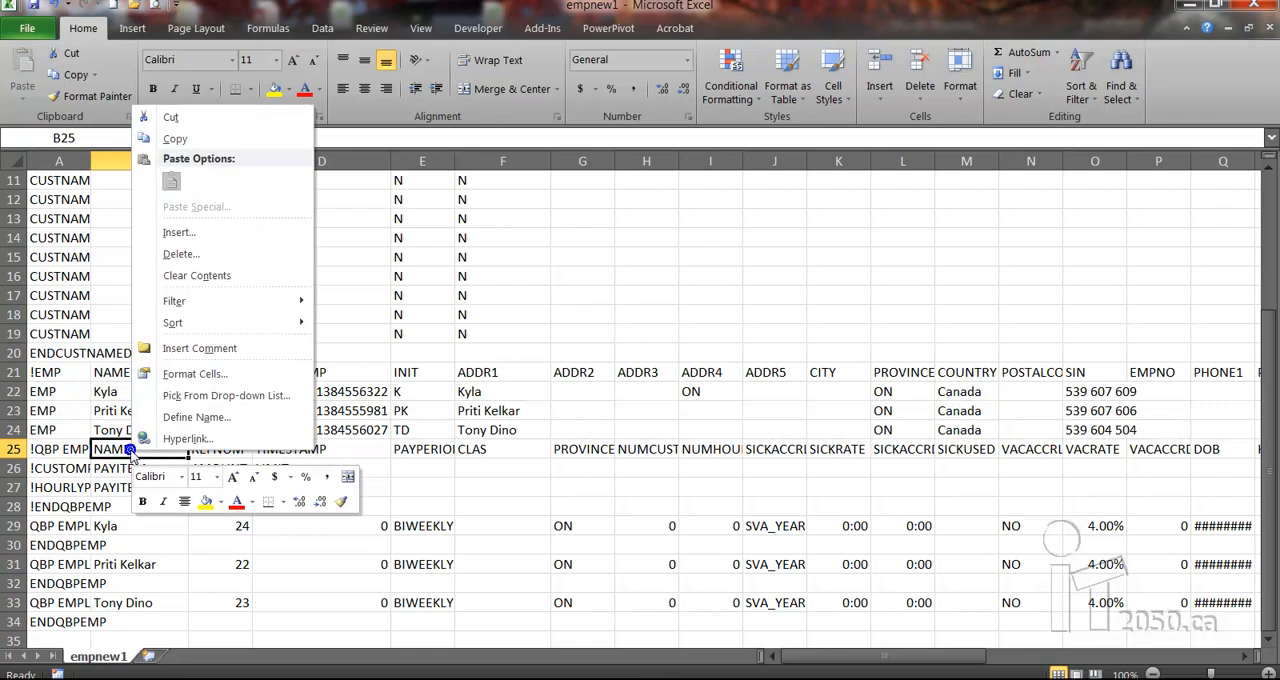
{"action": "left_click", "coordinate": [176, 232]}
{"action": "left_click", "coordinate": [223, 163]}
{"action": "left_click", "coordinate": [160, 286]}
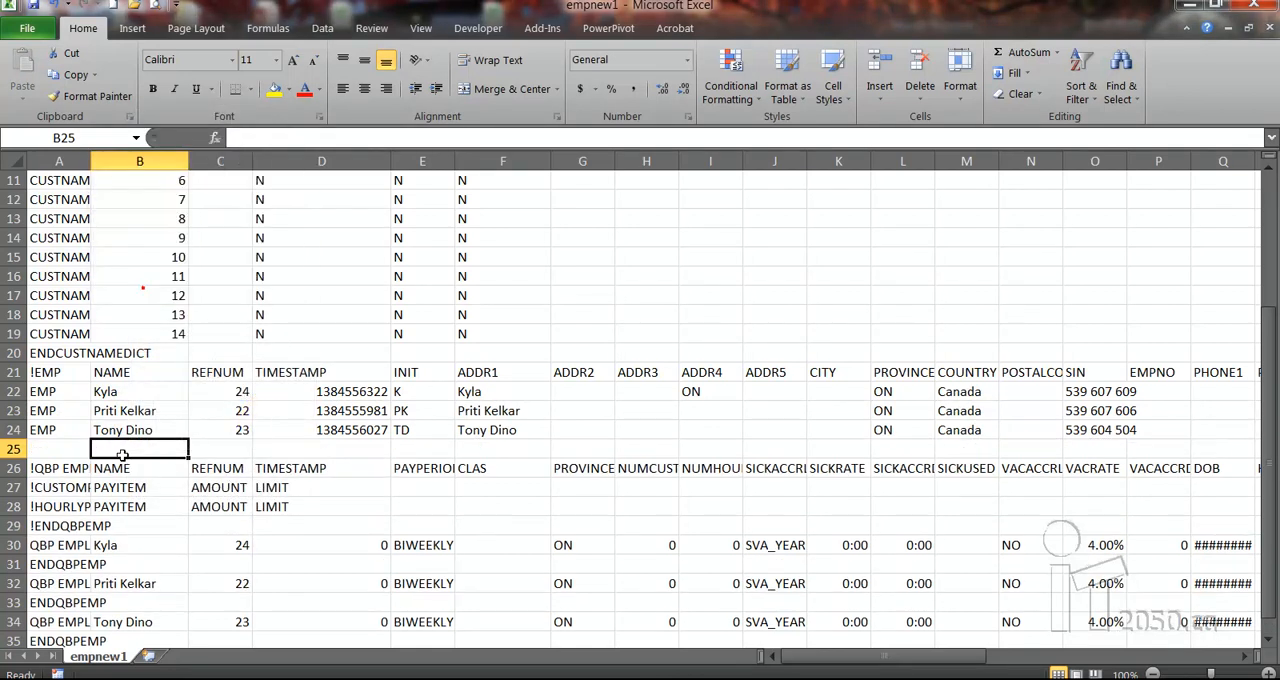
{"action": "right_click", "coordinate": [122, 453]}
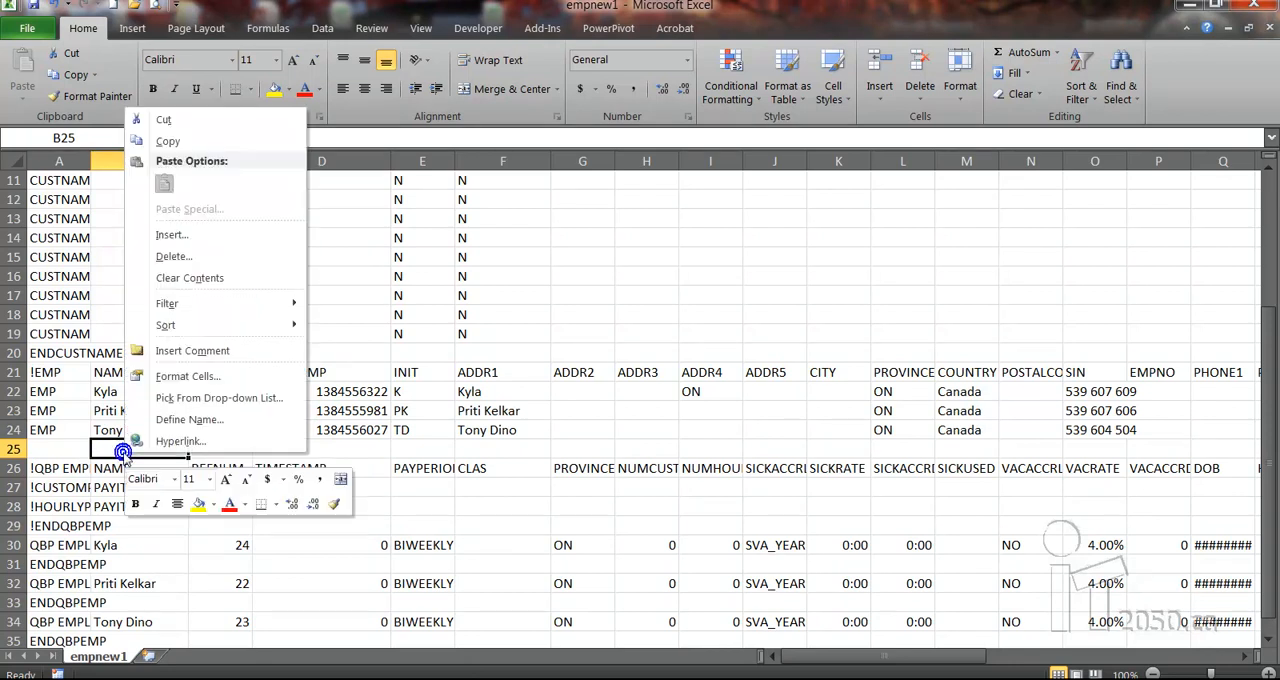
{"action": "left_click", "coordinate": [176, 236]}
{"action": "left_click", "coordinate": [140, 231]}
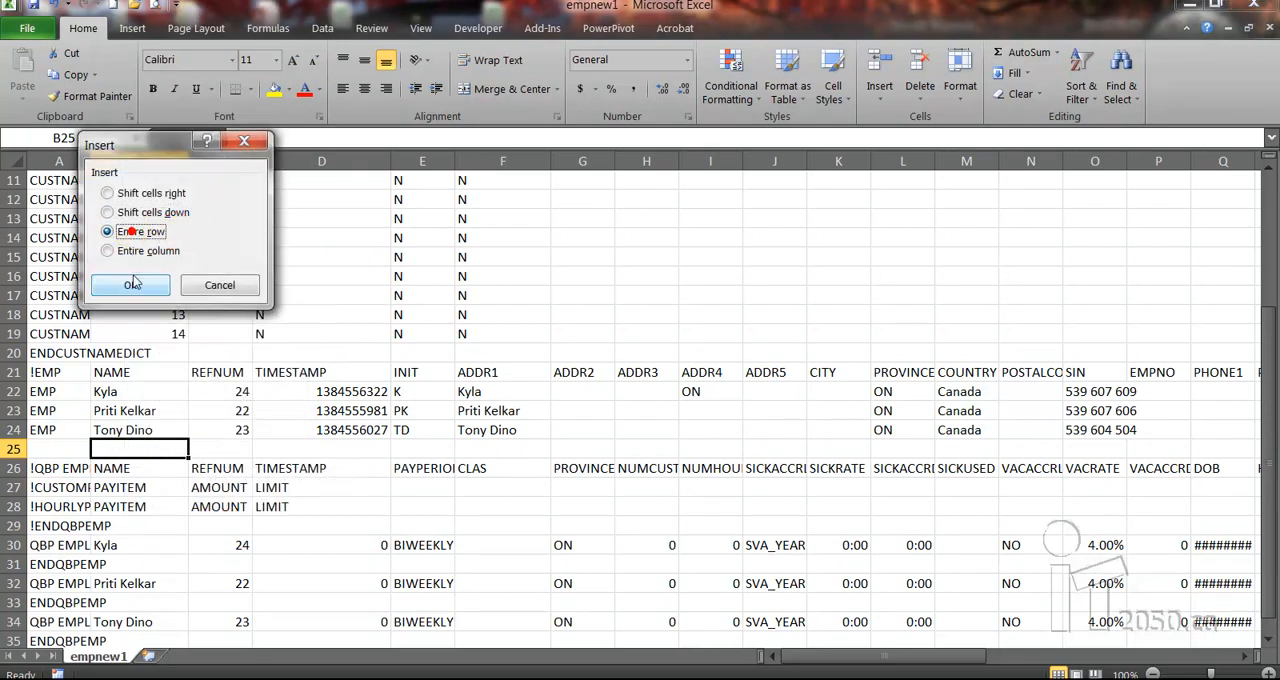
{"action": "left_click", "coordinate": [133, 285]}
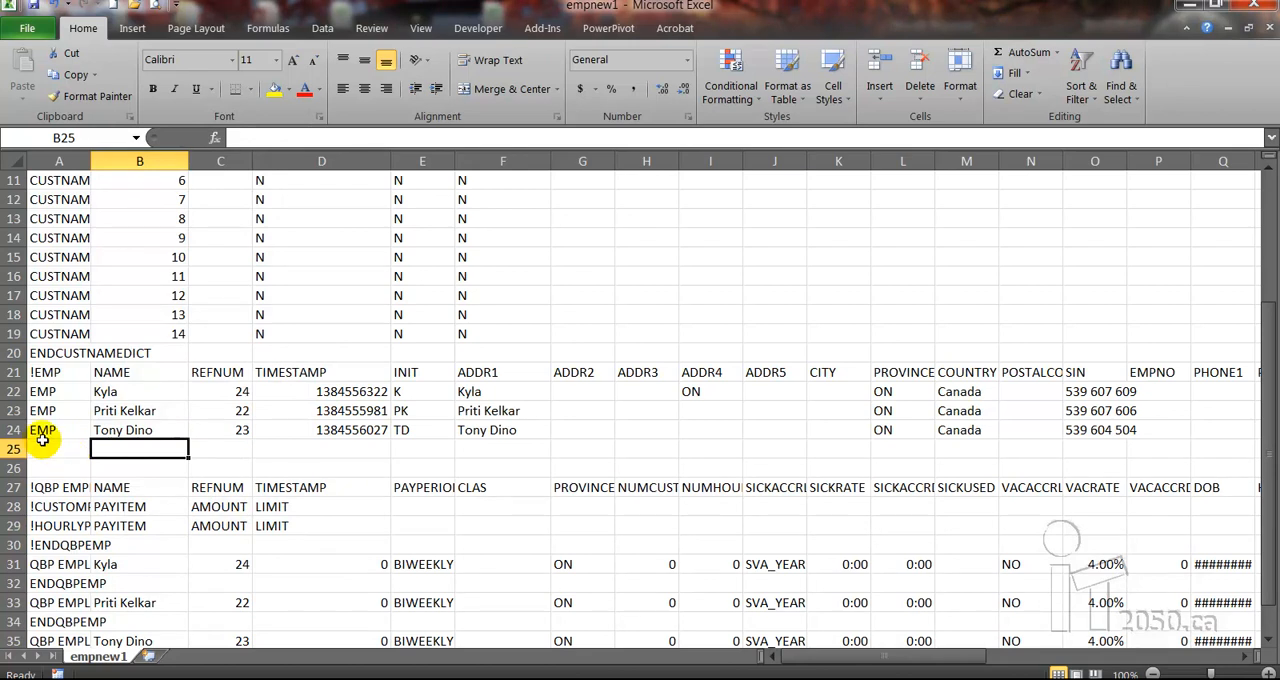
Copy employee rows 23 and 24 into the blank rows 25 and 26
{"action": "left_click_drag", "start_coordinate": [13, 410], "coordinate": [13, 429]}
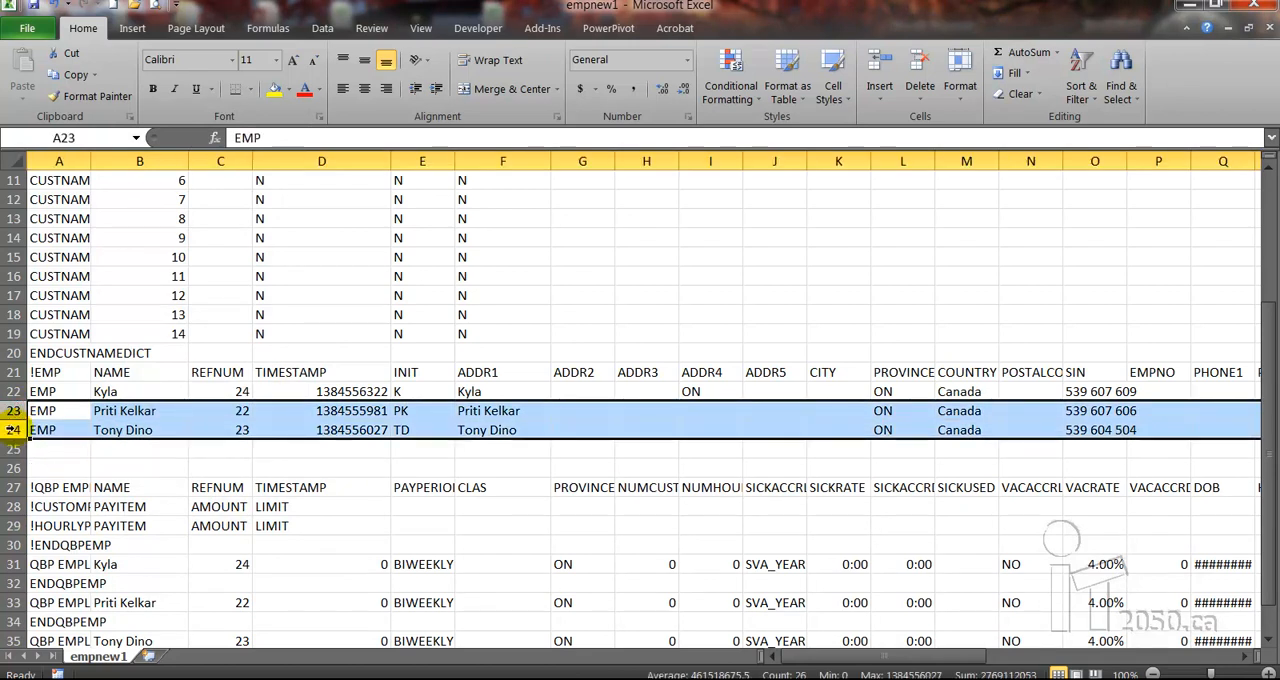
{"action": "key", "text": "ctrl+c"}
{"action": "left_click", "coordinate": [11, 449]}
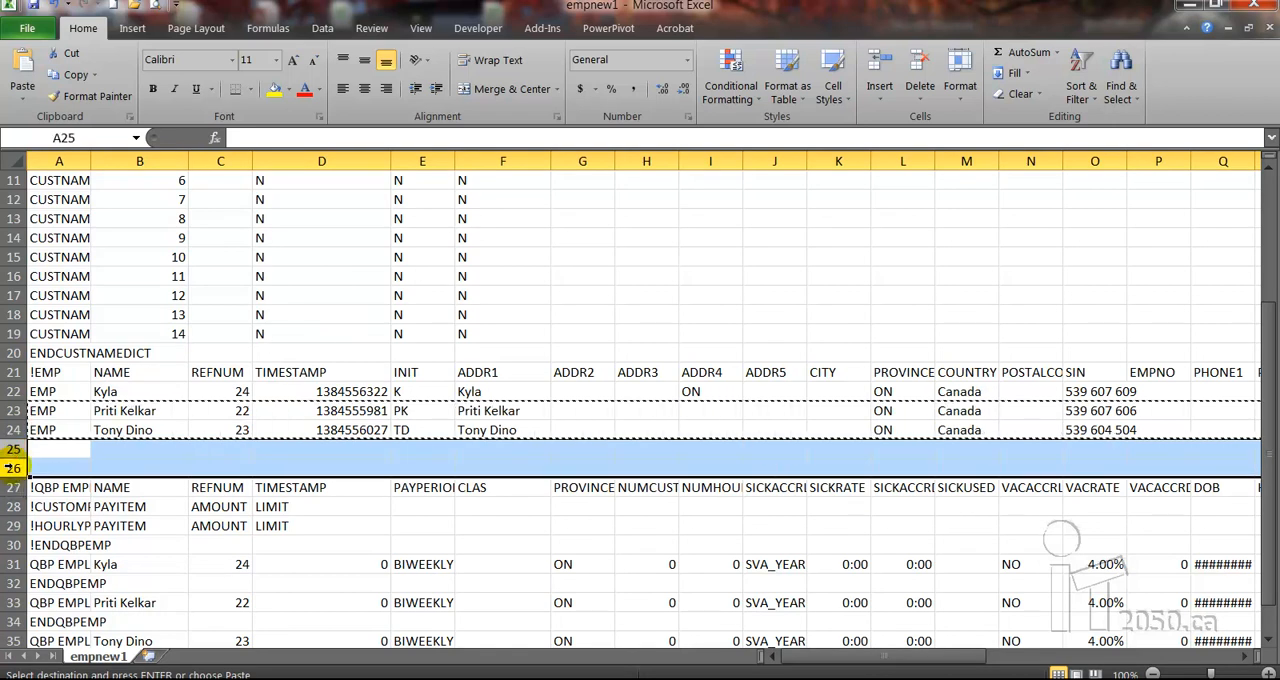
{"action": "key", "text": "ctrl+v"}
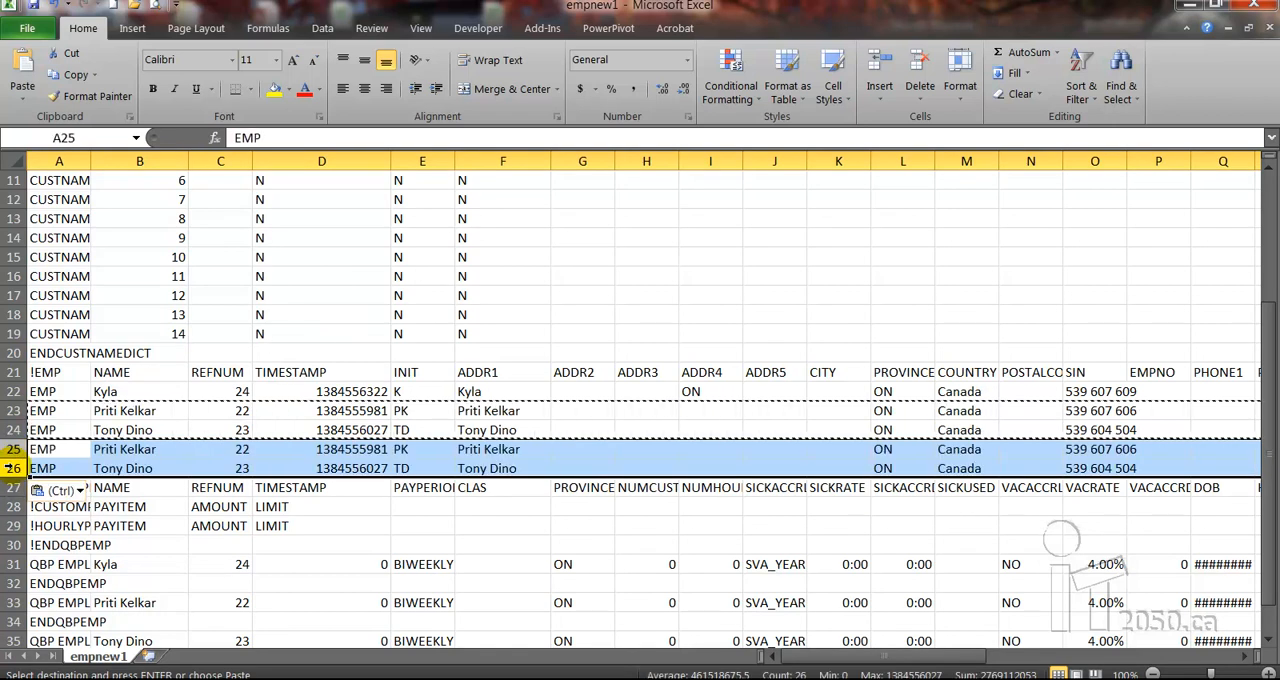
Replace the names in B25 and B26 with the full names of the two new employees
{"action": "left_click", "coordinate": [232, 452]}
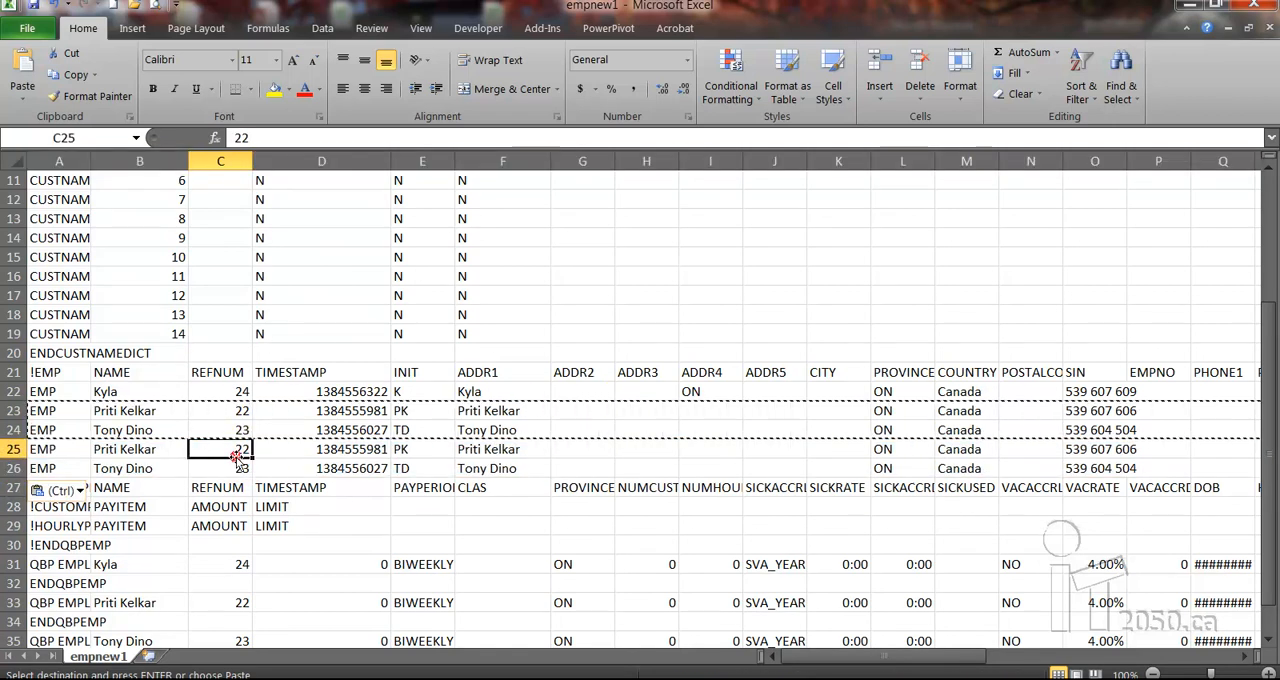
{"action": "left_click", "coordinate": [147, 452]}
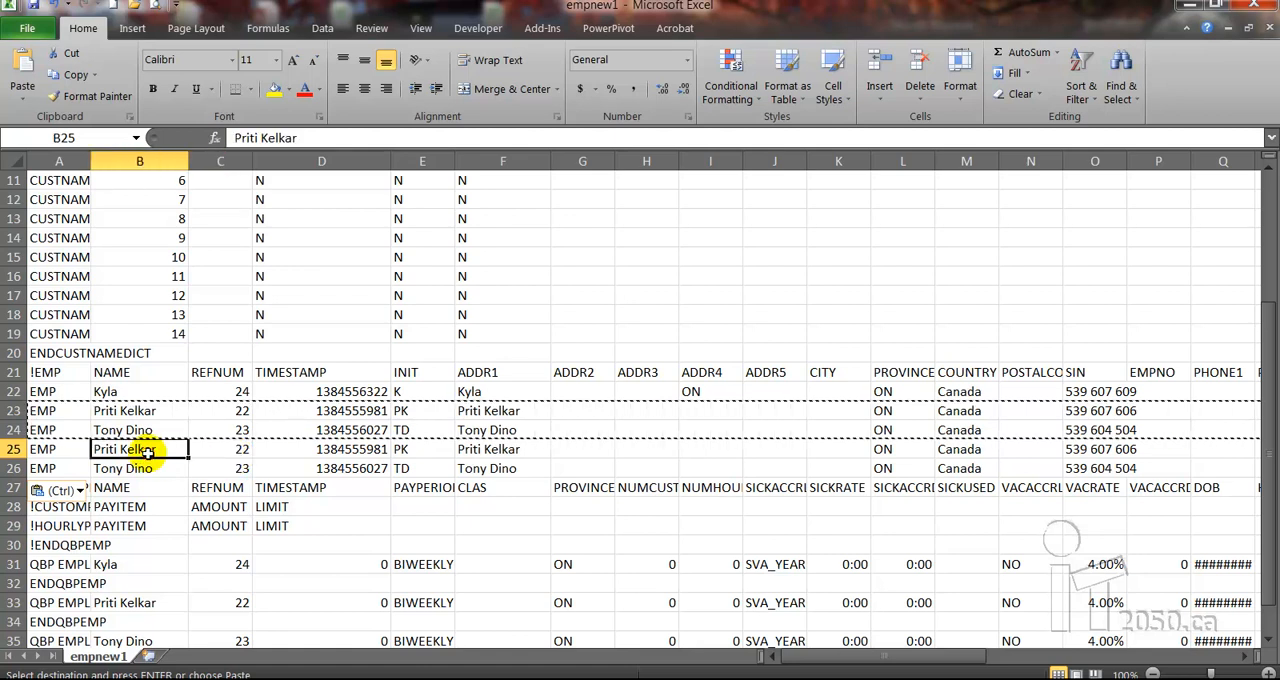
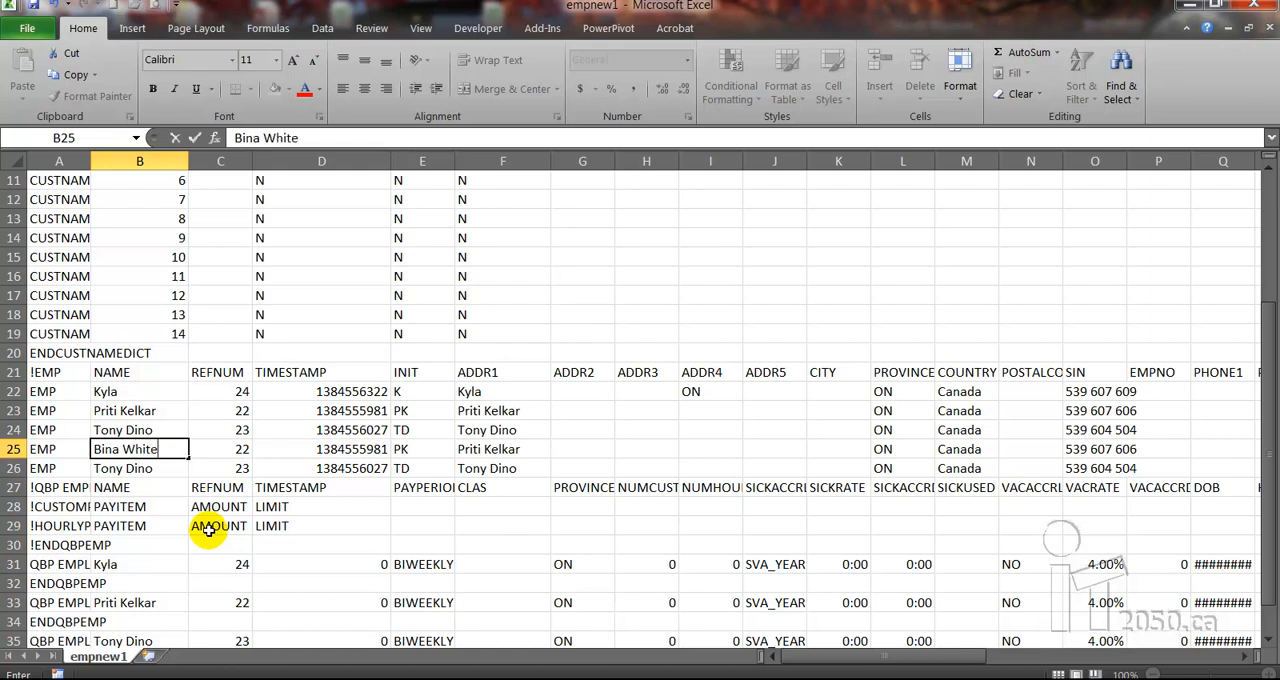
{"action": "key", "text": "Return"}
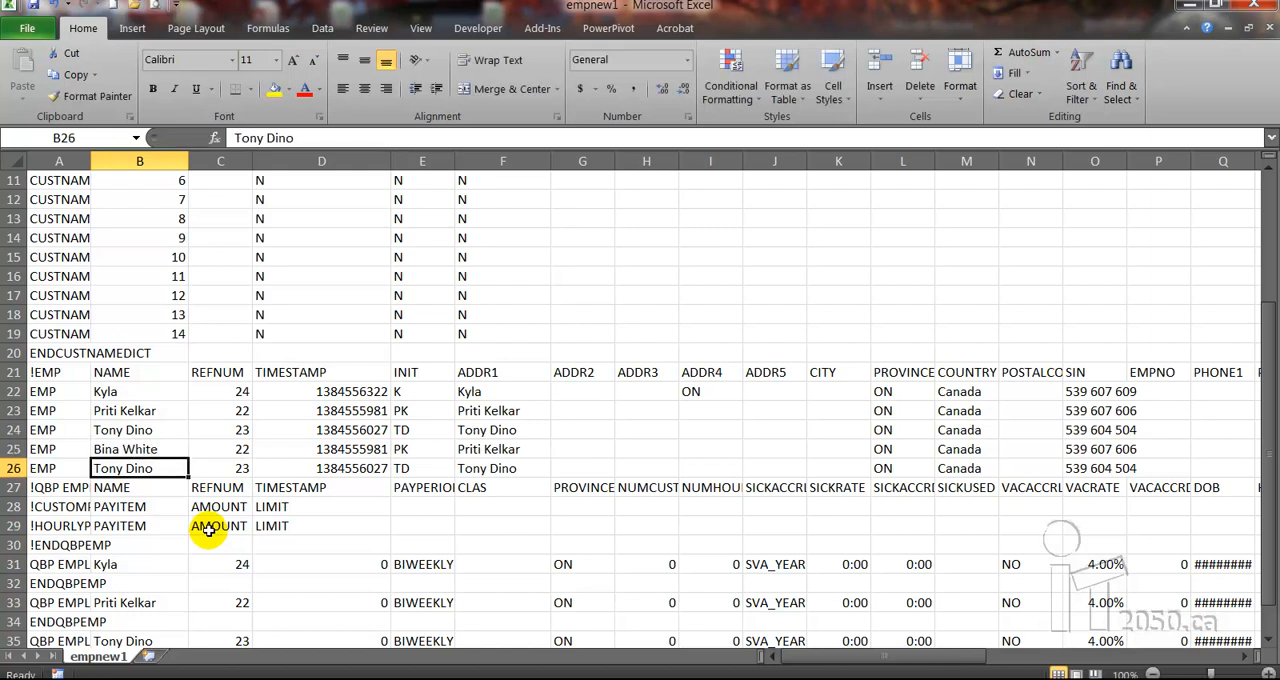
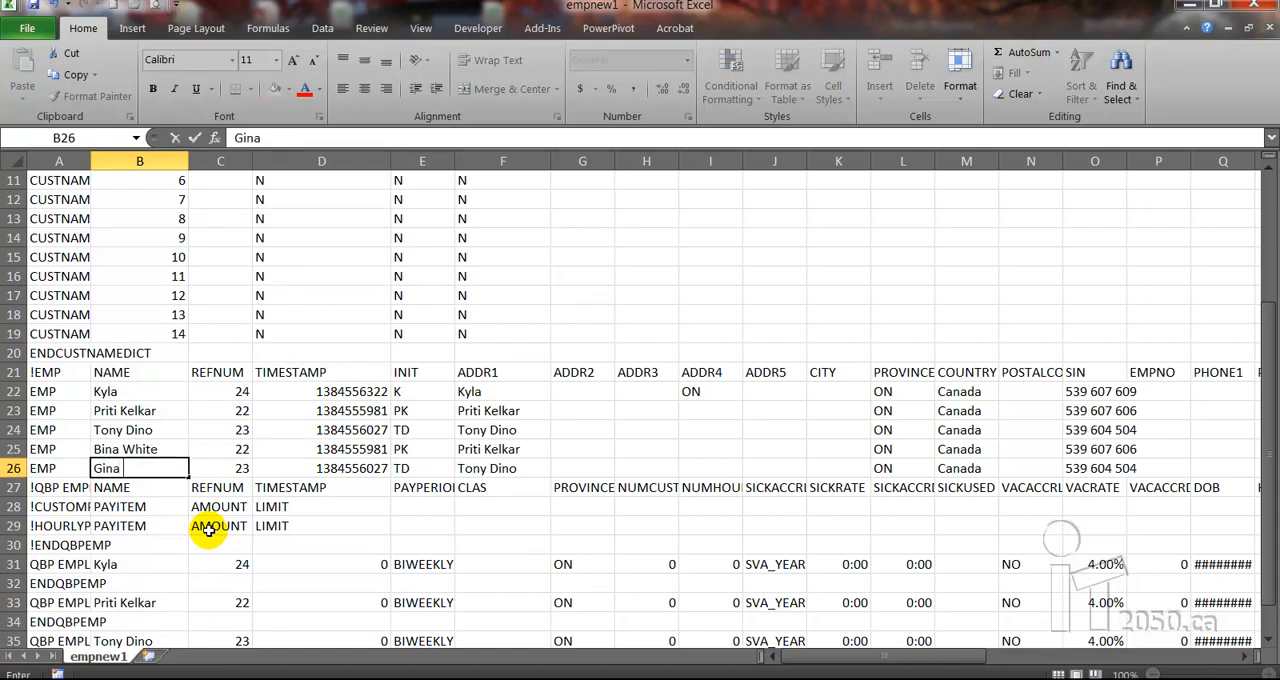
{"action": "key", "text": "Tab"}
Set the REFNUM values of the two new employee records to 25 in C25 and 26 in C26
{"action": "key", "text": "Up"}
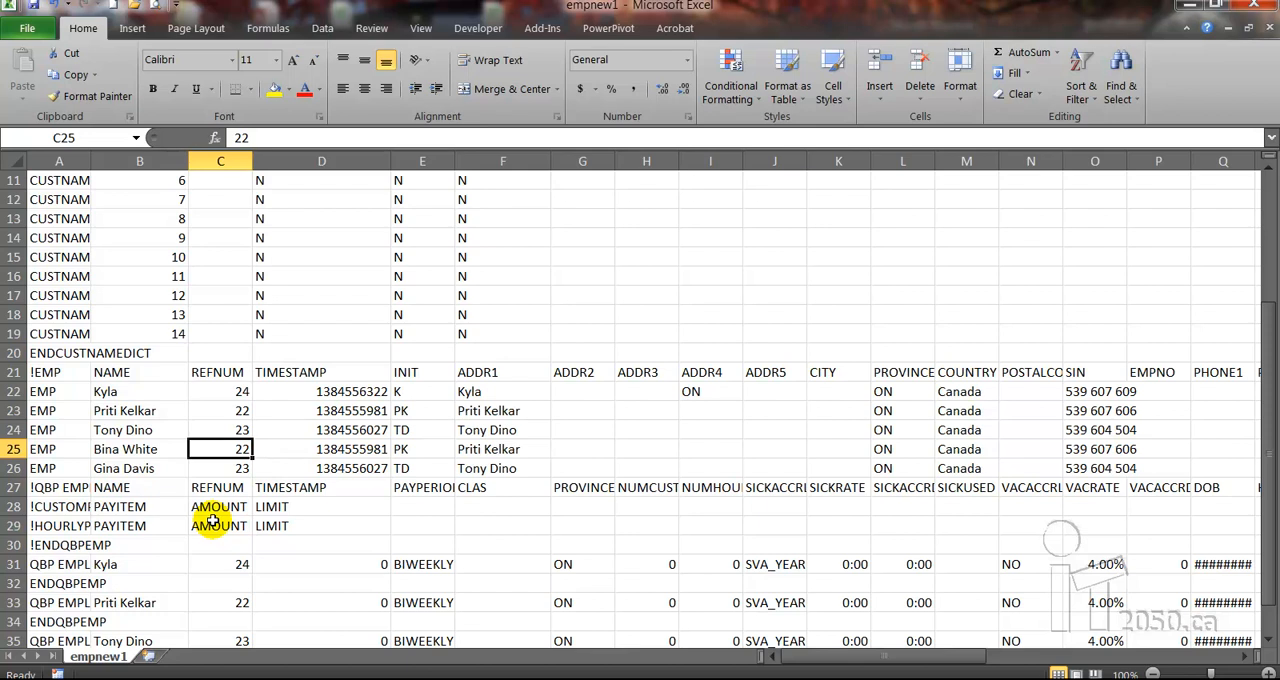
{"action": "type", "text": "25"}
{"action": "key", "text": "Return"}
{"action": "type", "text": "26"}
{"action": "key", "text": "Tab"}
{"action": "key", "text": "Tab"}
{"action": "key", "text": "Tab"}
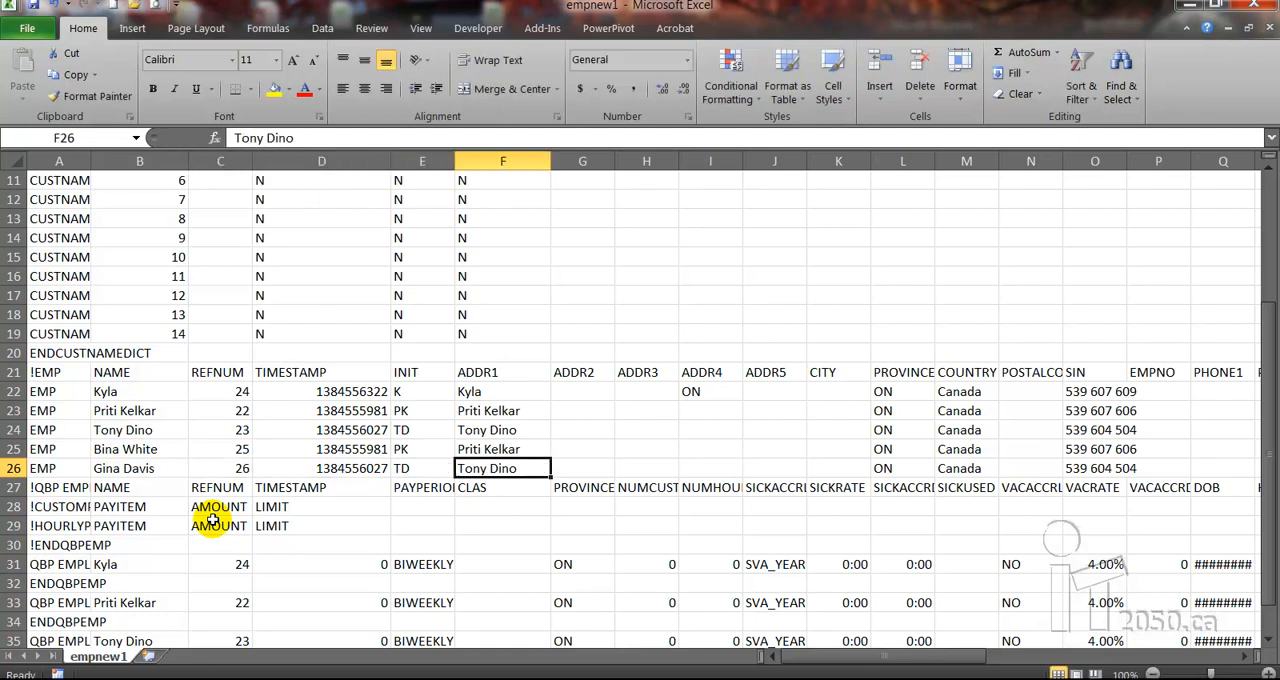
Replace the ADDR1 entries in F25 and F26 with the matching new employees' full names
{"action": "type", "text": "Bina"}
{"action": "key", "text": "BackSpace"}
{"action": "key", "text": "BackSpace"}
{"action": "key", "text": "BackSpace"}
{"action": "key", "text": "BackSpace"}
{"action": "key", "text": "Up"}
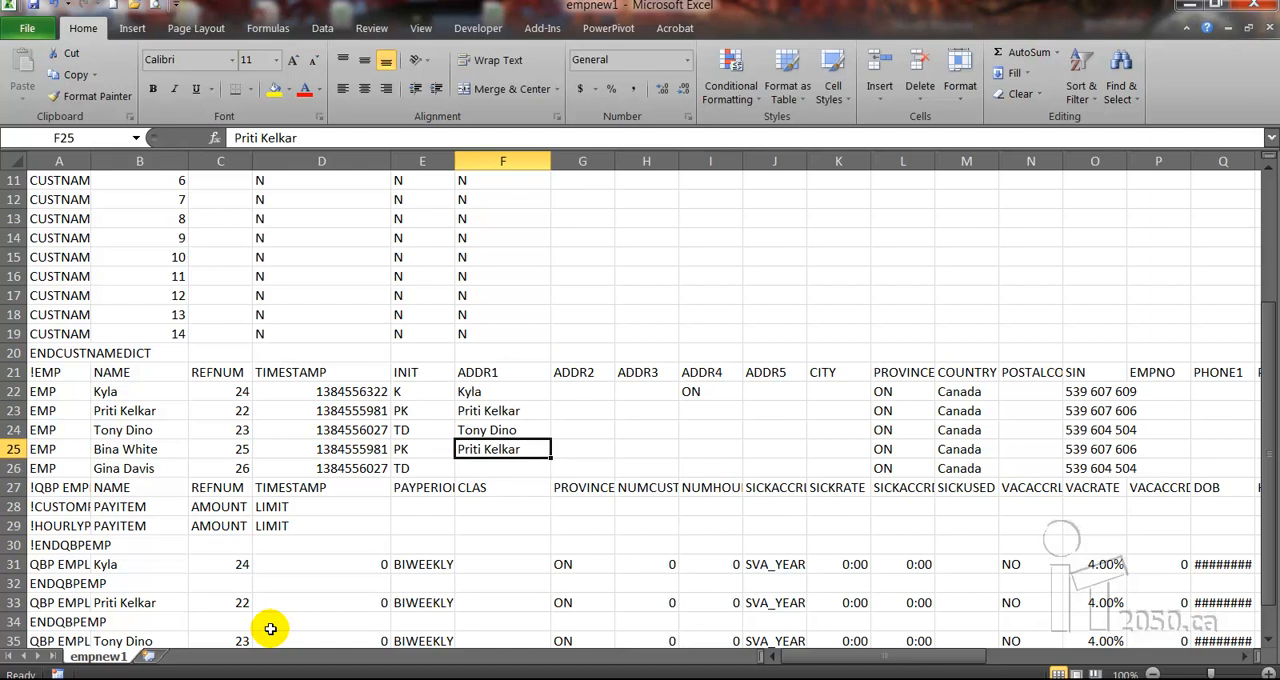
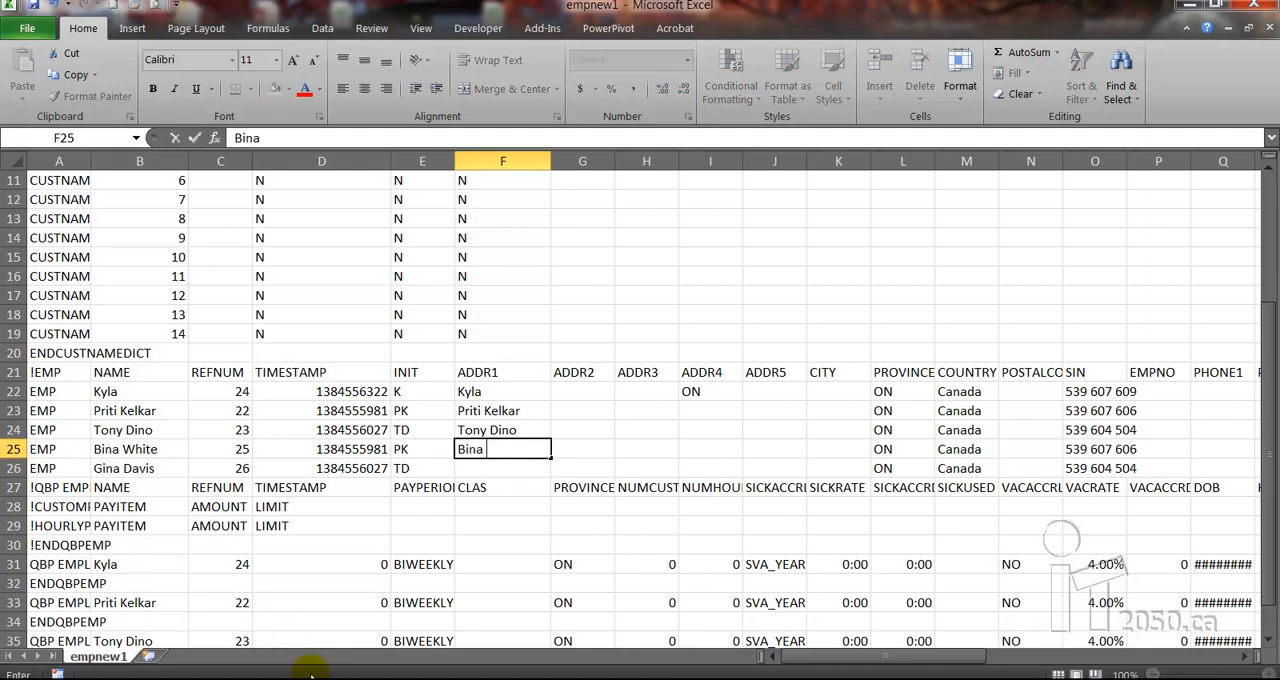
{"action": "key", "text": "Return"}
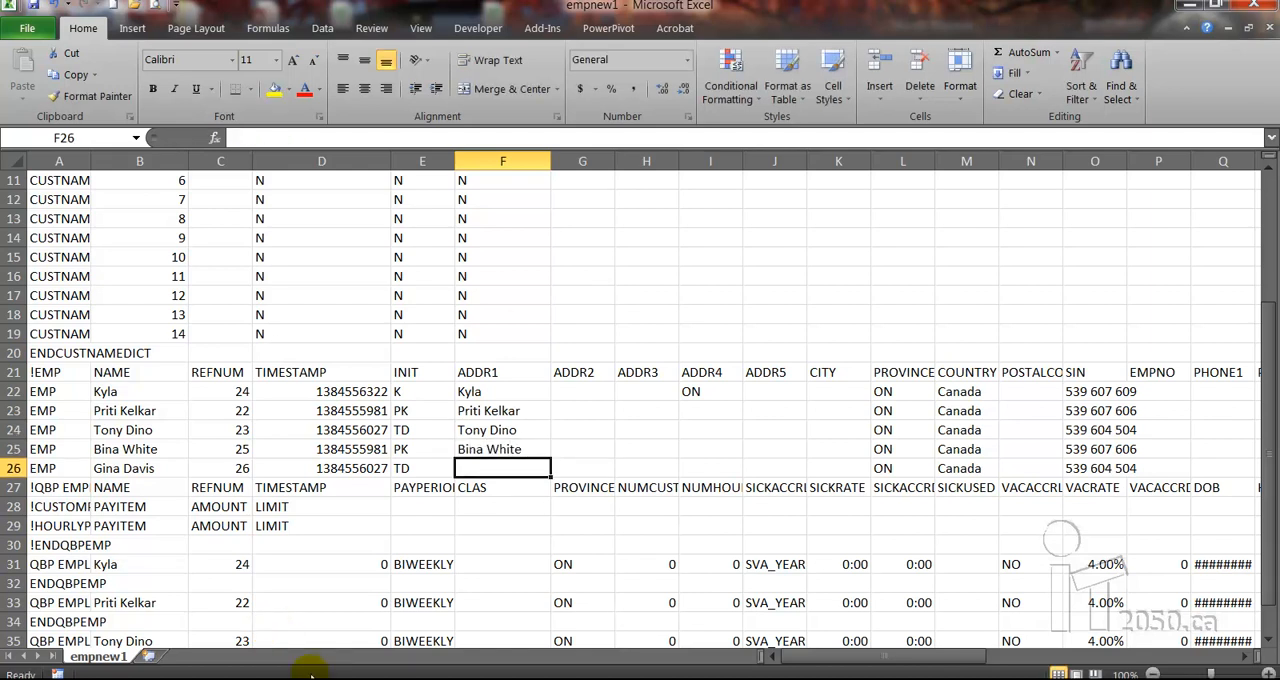
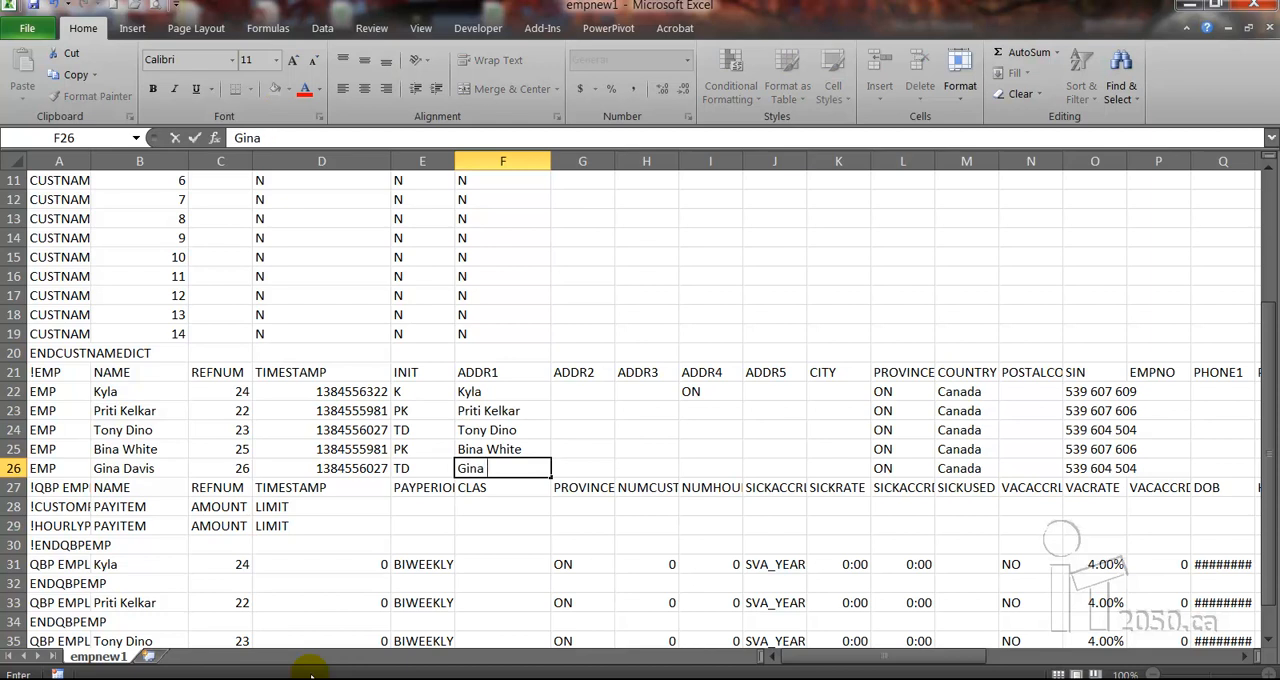
Alter the digits of the copied social insurance number in O25 to give the first new employee a different SIN
{"action": "left_click", "coordinate": [1100, 449]}
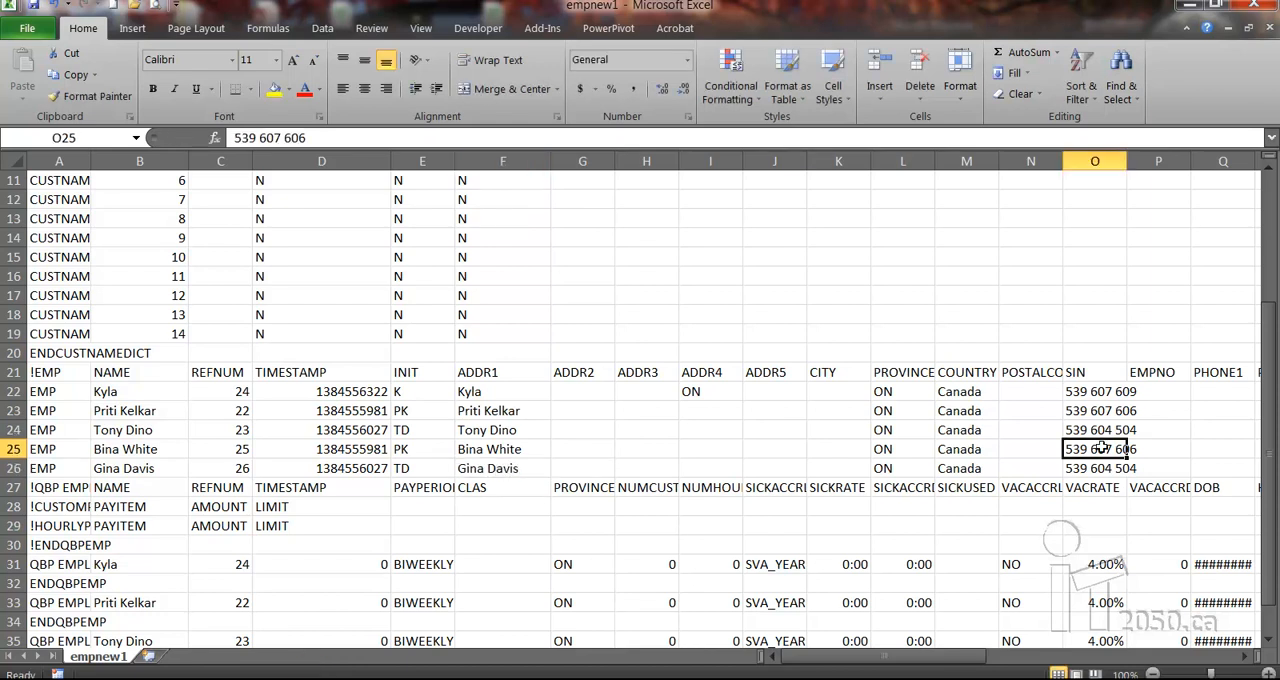
{"action": "left_click", "coordinate": [327, 136]}
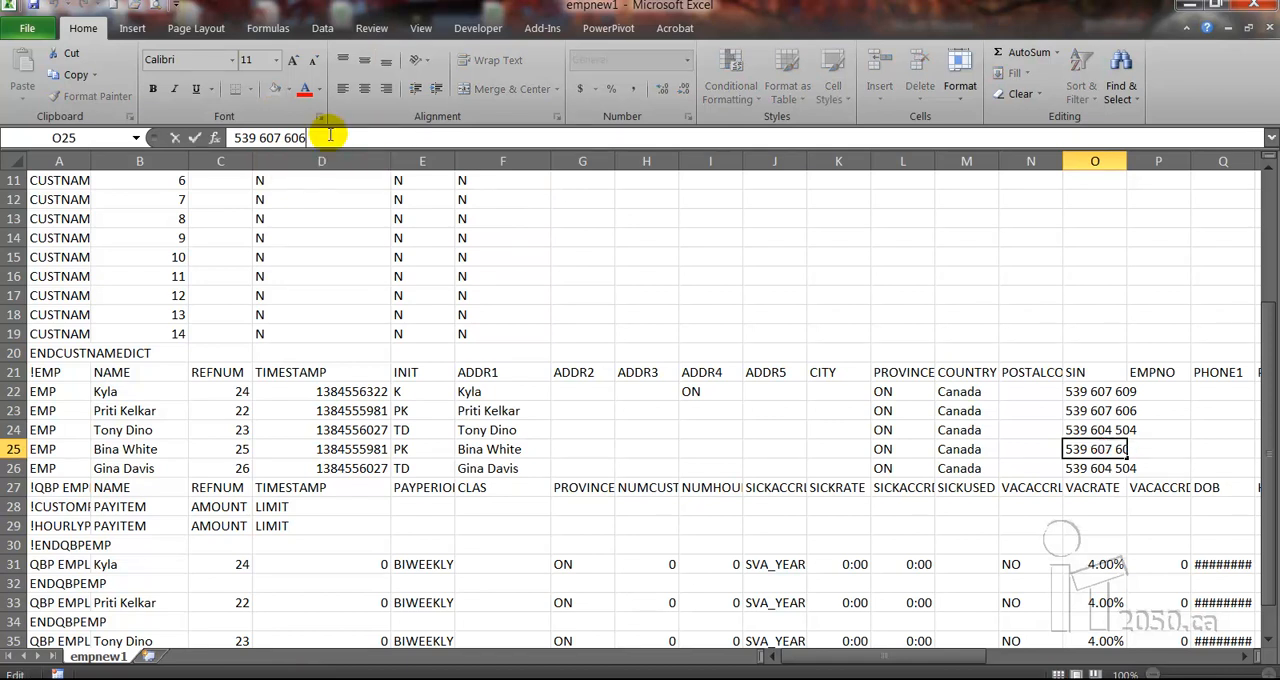
{"action": "key", "text": "BackSpace"}
{"action": "key", "text": "BackSpace"}
{"action": "type", "text": "09"}
{"action": "key", "text": "Return"}
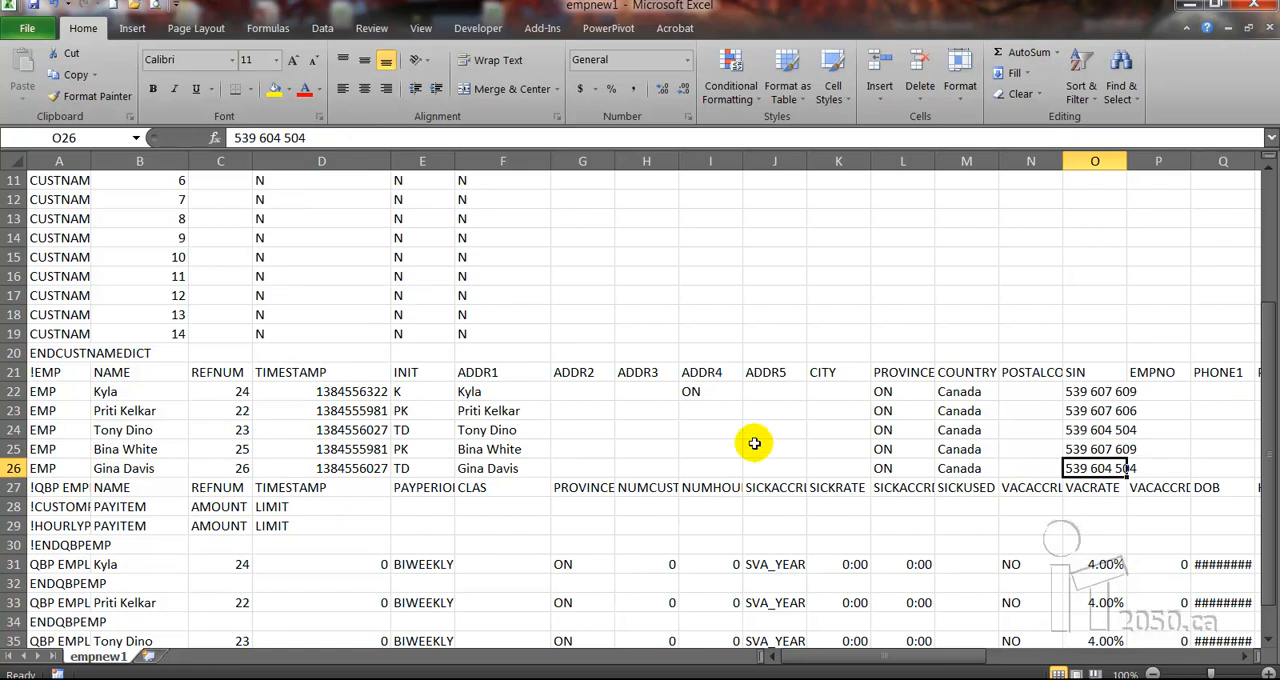
{"action": "left_click", "coordinate": [1100, 449]}
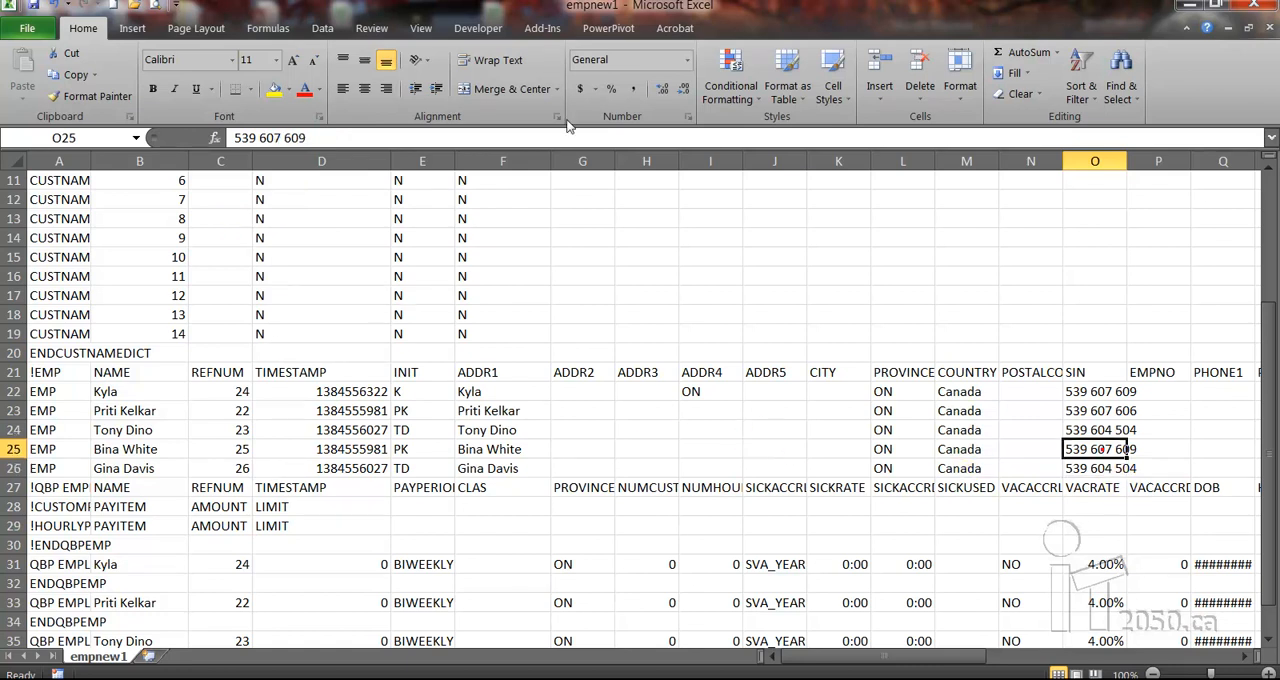
{"action": "left_click", "coordinate": [245, 137]}
{"action": "key", "text": "BackSpace"}
{"action": "type", "text": "8"}
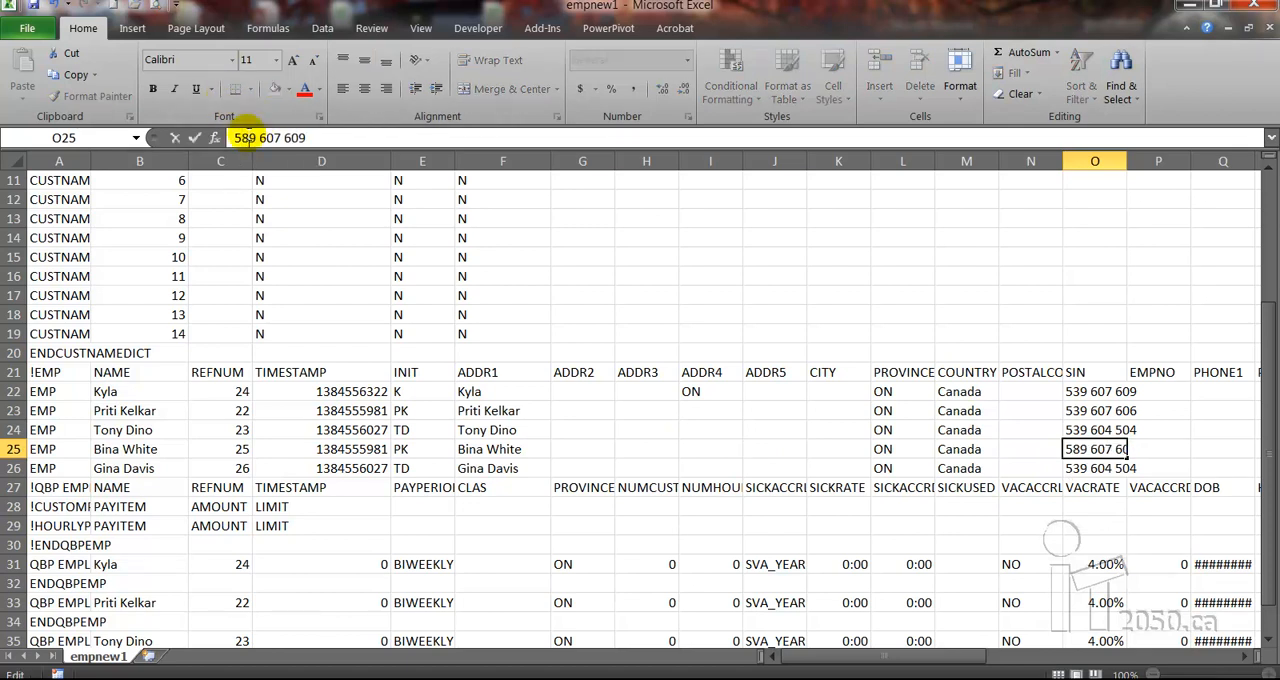
{"action": "key", "text": "Return"}
Enter a new social insurance number in O26 for the second new employee
{"action": "left_click", "coordinate": [1085, 470]}
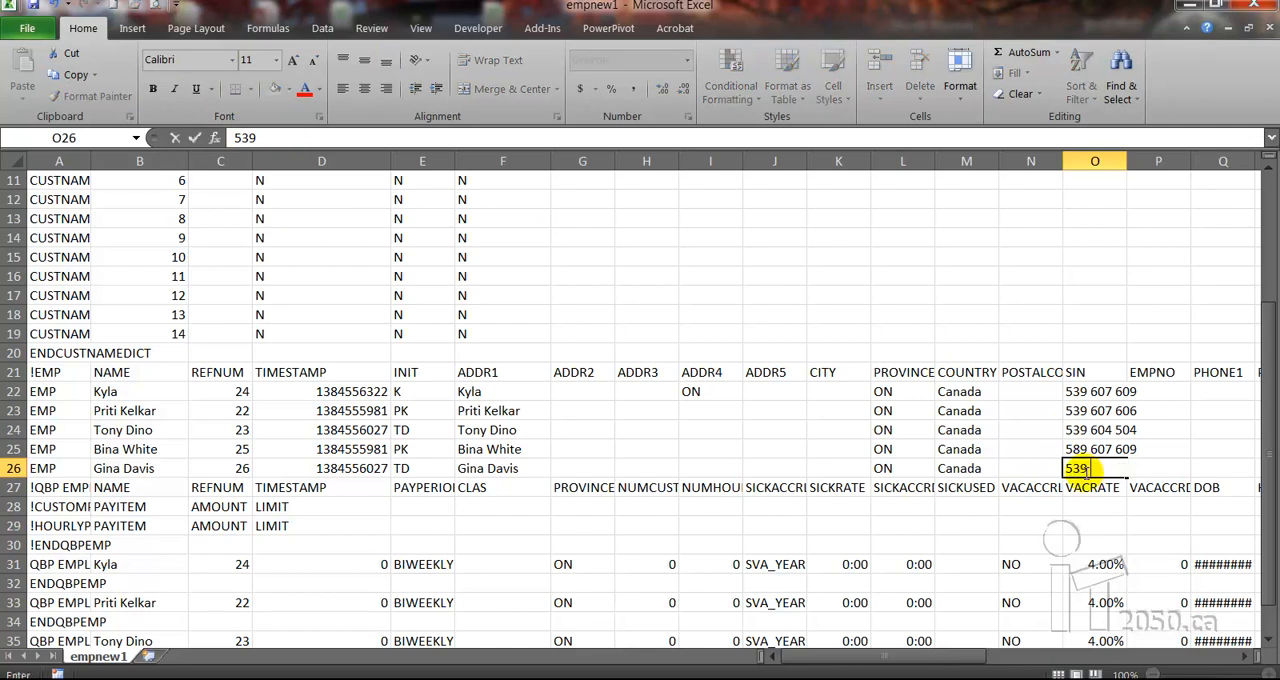
{"action": "key", "text": "Return"}
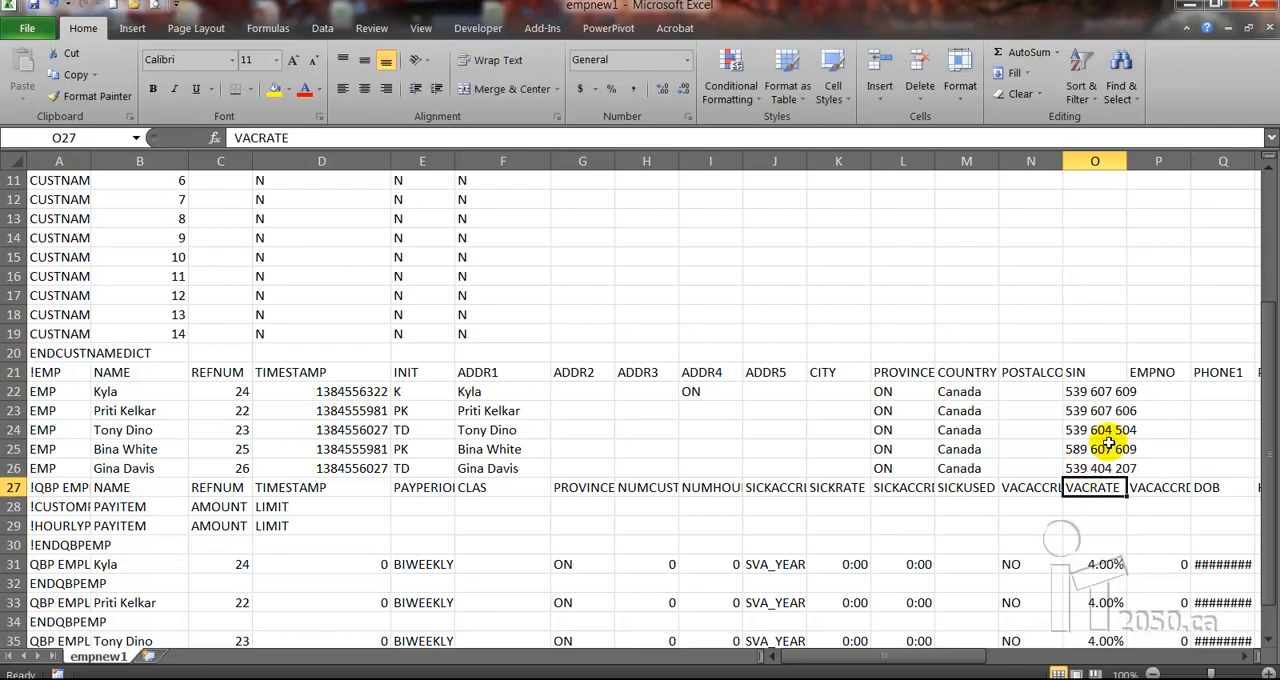
Enter the first new employee's first name in V25 and last name in X25
{"action": "left_click", "coordinate": [1105, 449]}
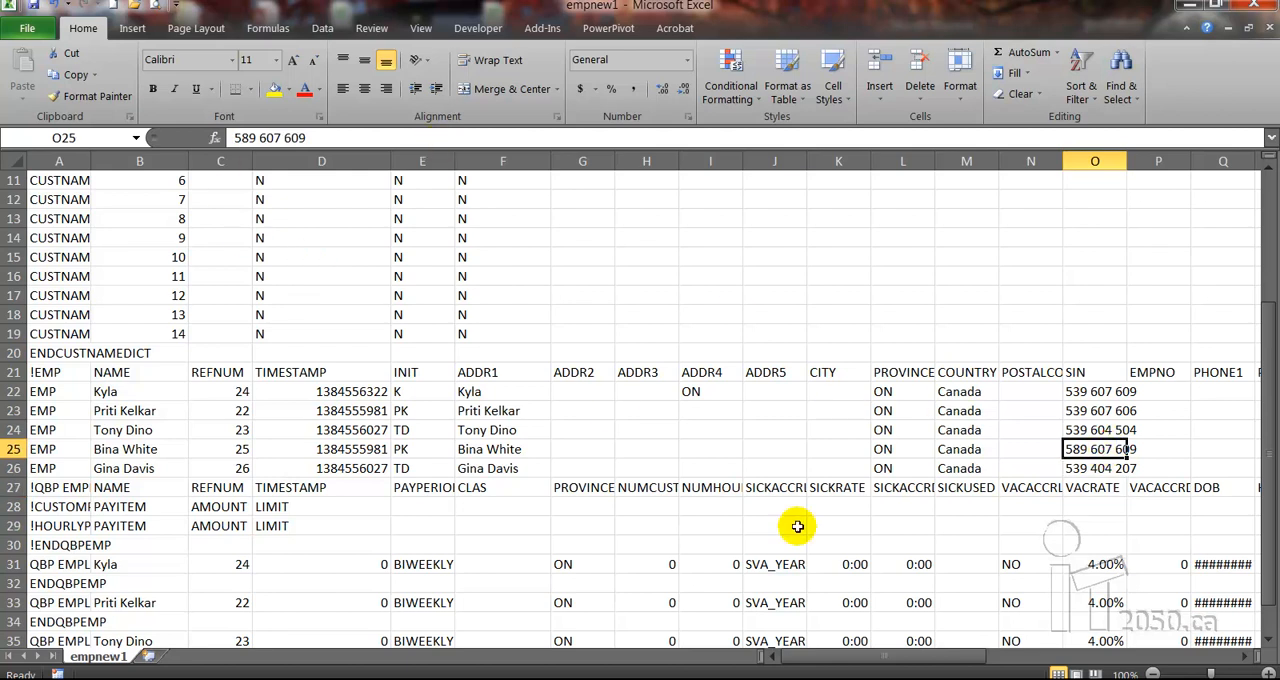
{"action": "left_click", "coordinate": [1242, 657]}
{"action": "left_click_drag", "start_coordinate": [1242, 657], "coordinate": [1242, 657]}
{"action": "left_click", "coordinate": [890, 452]}
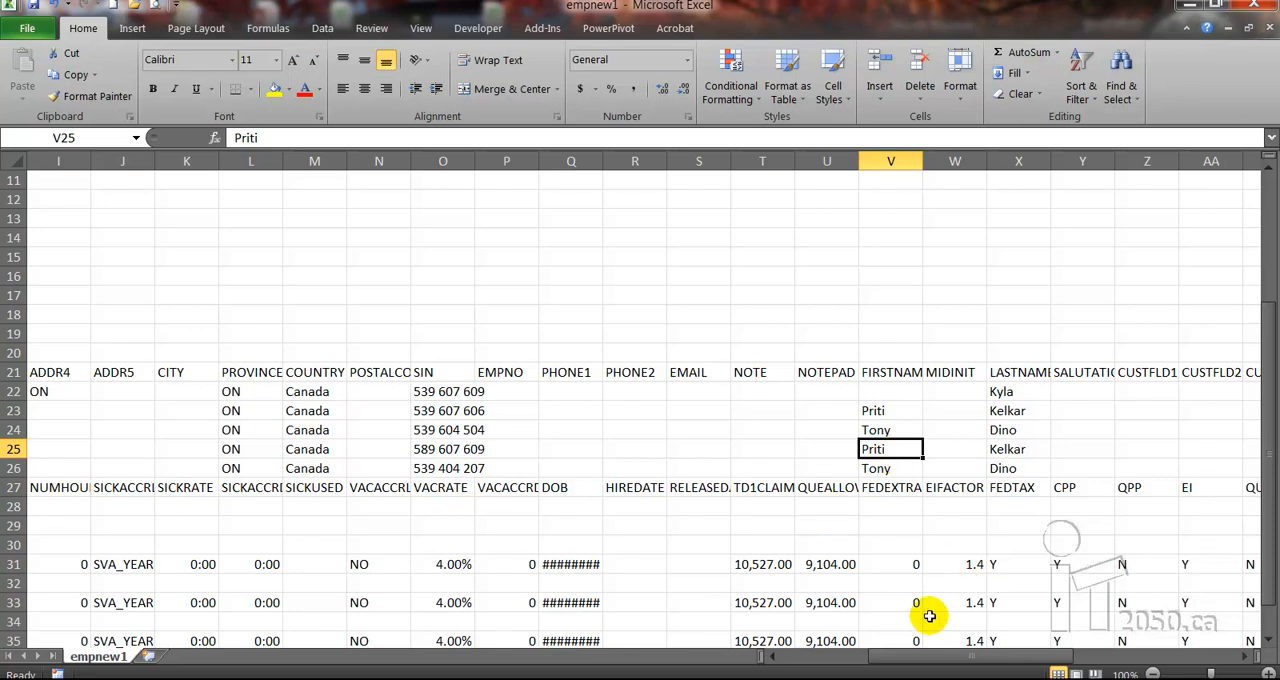
{"action": "left_click_drag", "start_coordinate": [771, 657], "coordinate": [771, 657]}
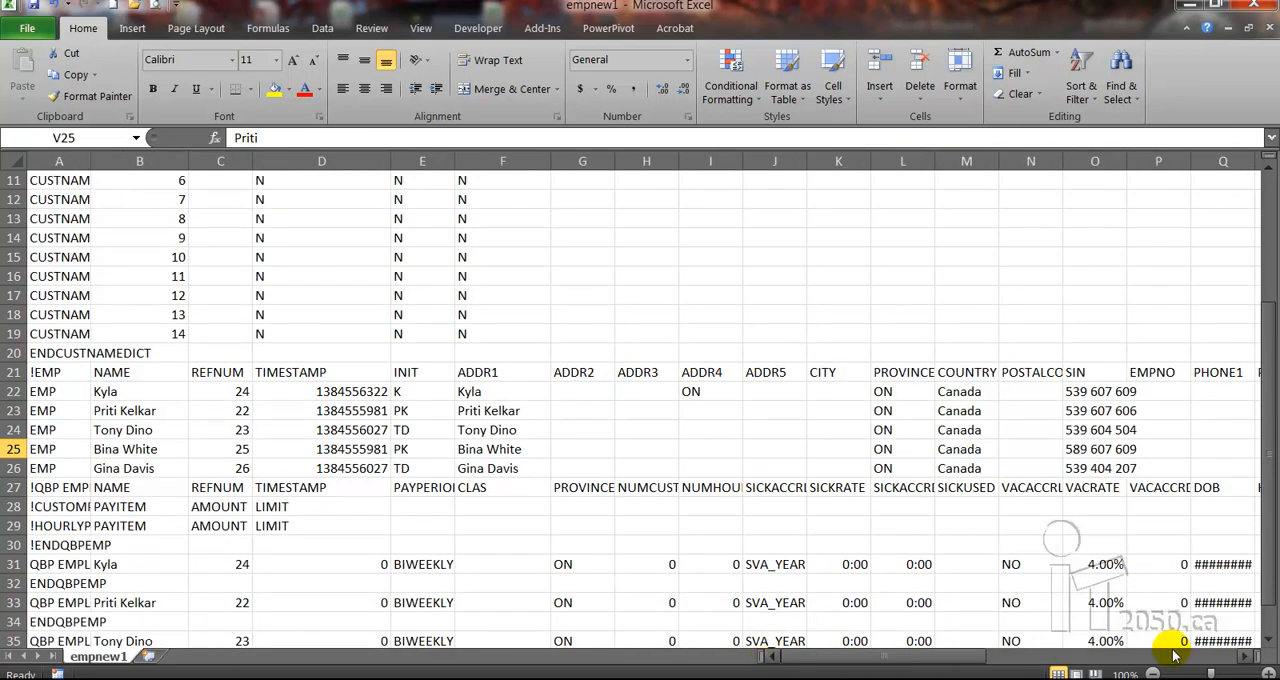
{"action": "left_click_drag", "start_coordinate": [1252, 657], "coordinate": [1252, 657]}
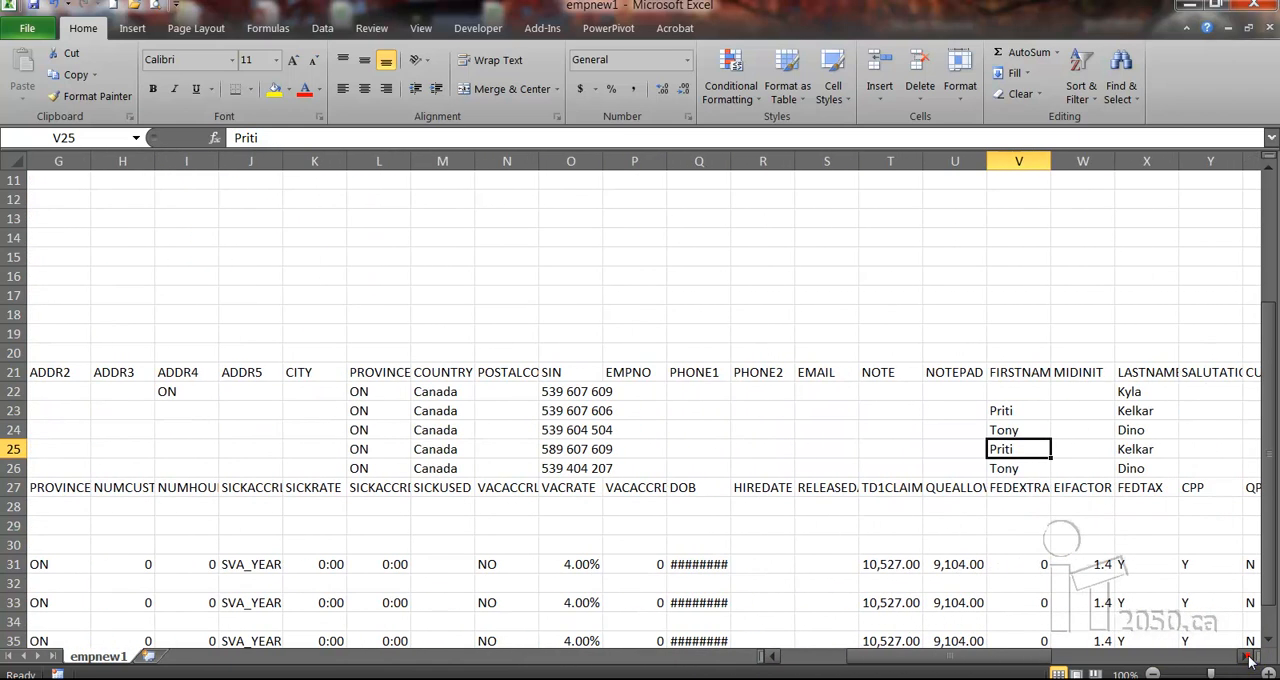
{"action": "key", "text": "Right"}
{"action": "key", "text": "Right"}
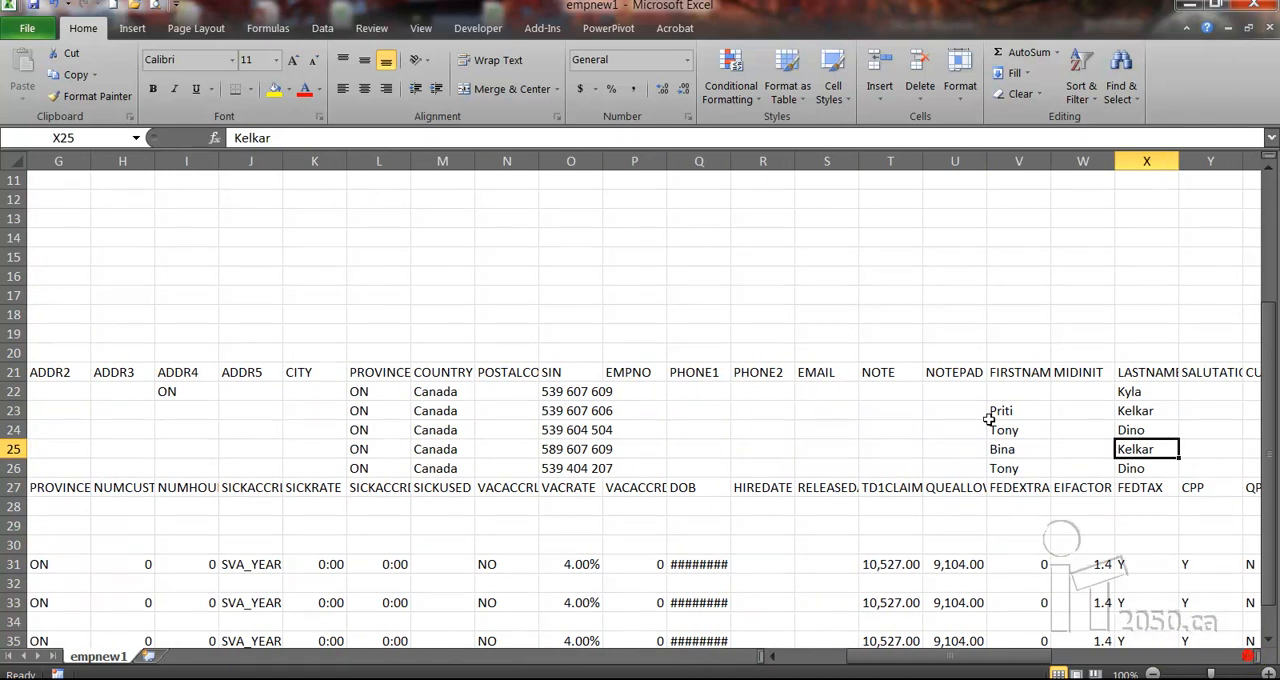
{"action": "type", "text": "White"}
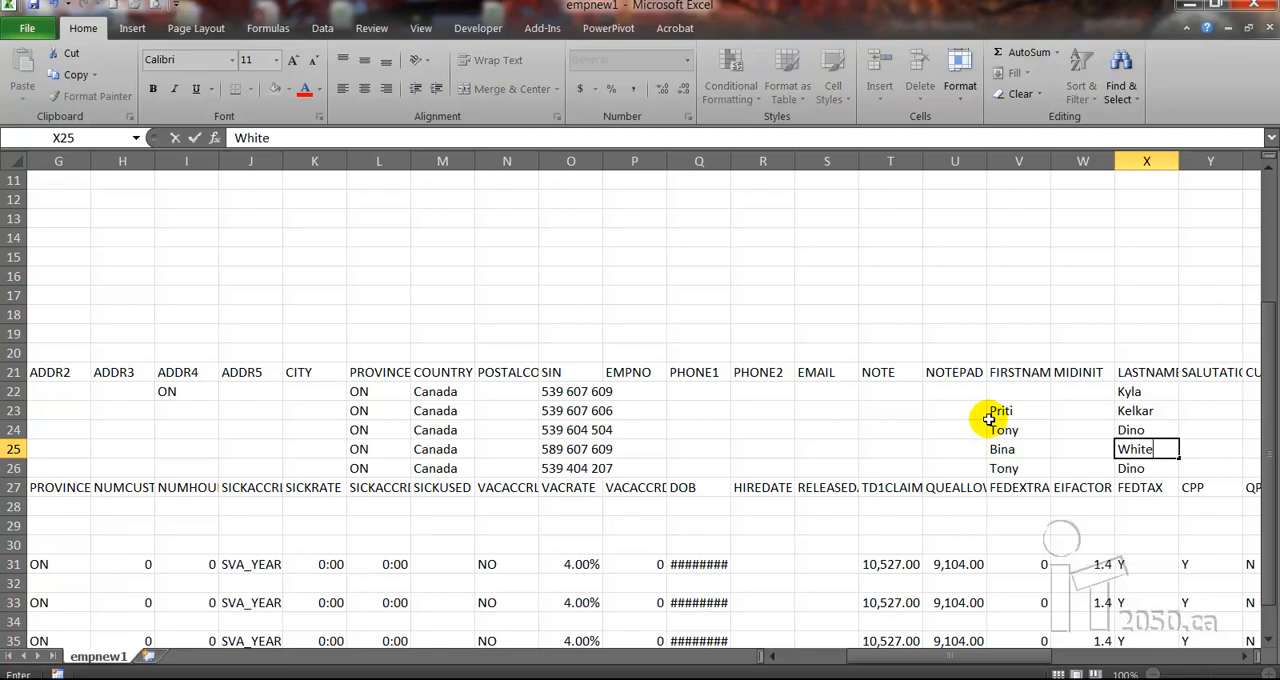
{"action": "key", "text": "Return"}
Enter the second new employee's first name in V26 and last name in X26
{"action": "key", "text": "Right"}
{"action": "key", "text": "Right"}
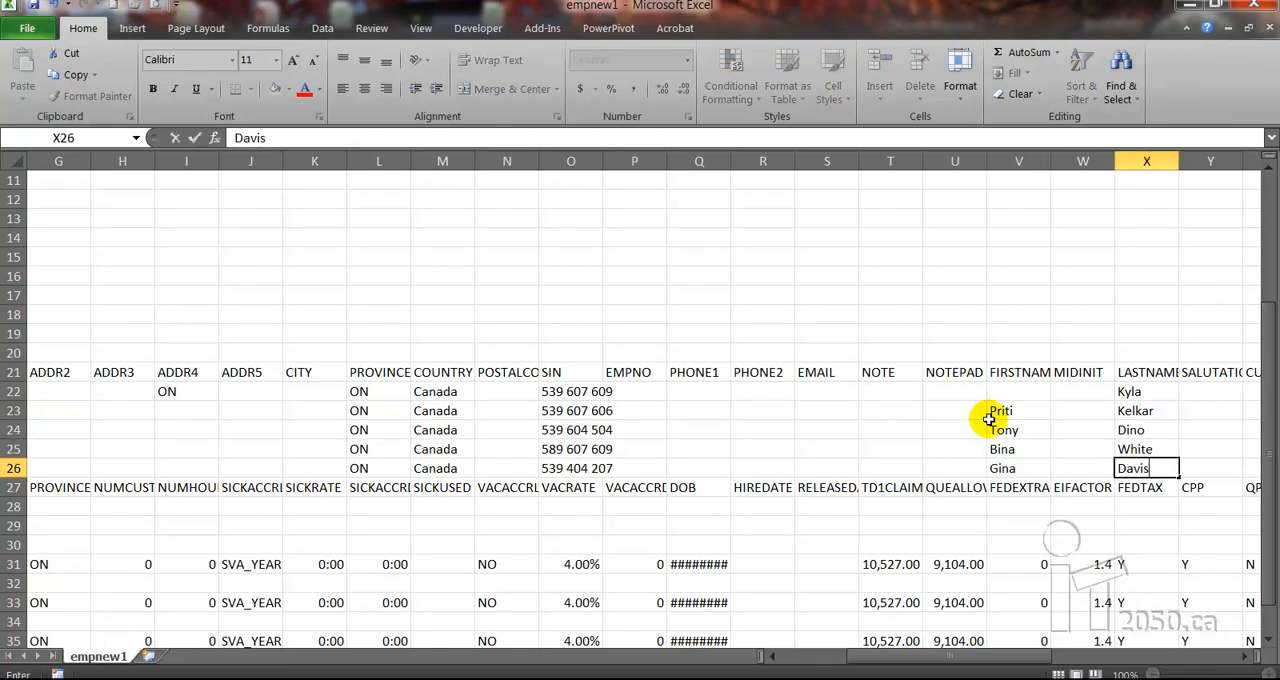
{"action": "key", "text": "Tab"}
Widen column Q so the dates of birth in the payroll employee records fit in their cells
{"action": "left_click_drag", "start_coordinate": [1245, 658], "coordinate": [1245, 658]}
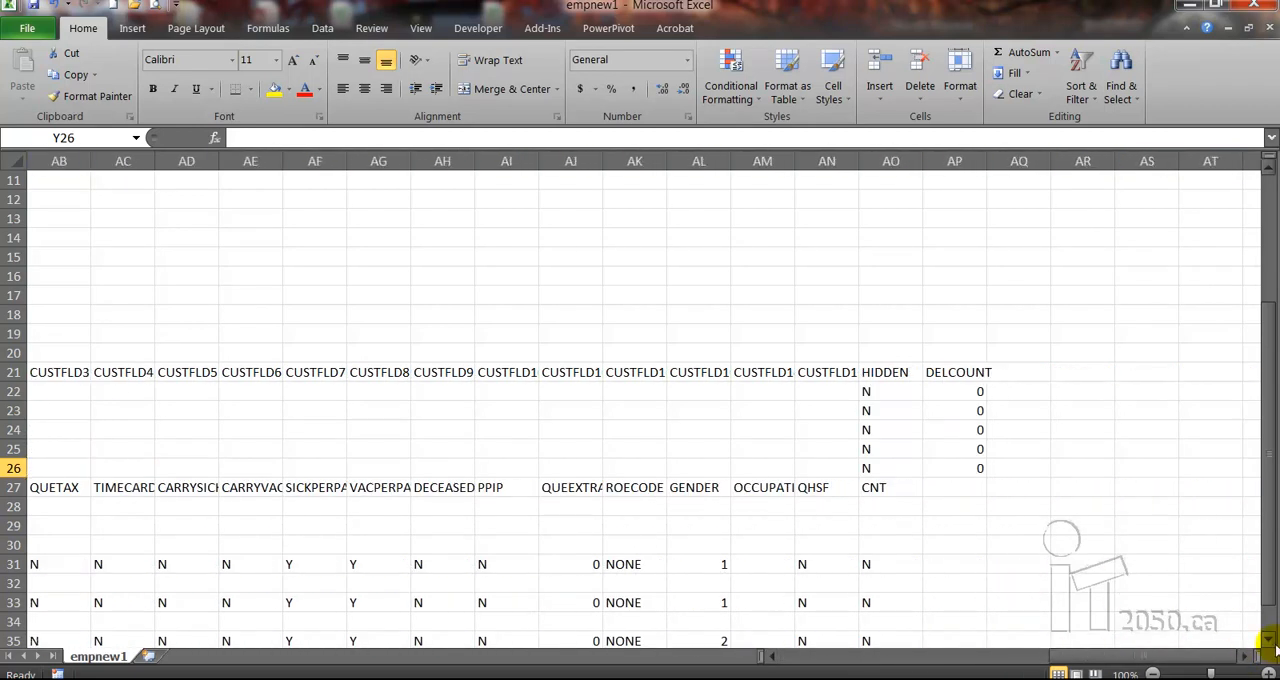
{"action": "left_click", "coordinate": [1269, 640]}
{"action": "left_click", "coordinate": [1269, 640]}
{"action": "left_click", "coordinate": [1269, 640]}
{"action": "left_click_drag", "start_coordinate": [1080, 657], "coordinate": [809, 657]}
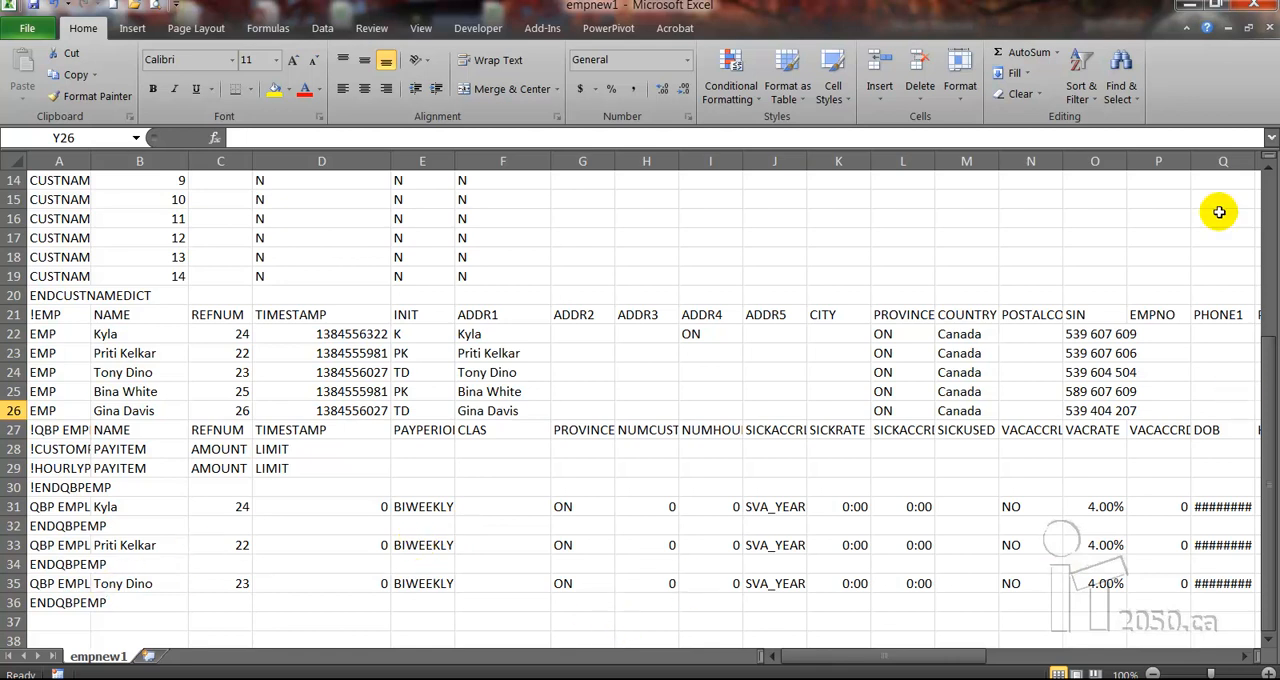
{"action": "left_click", "coordinate": [1258, 163]}
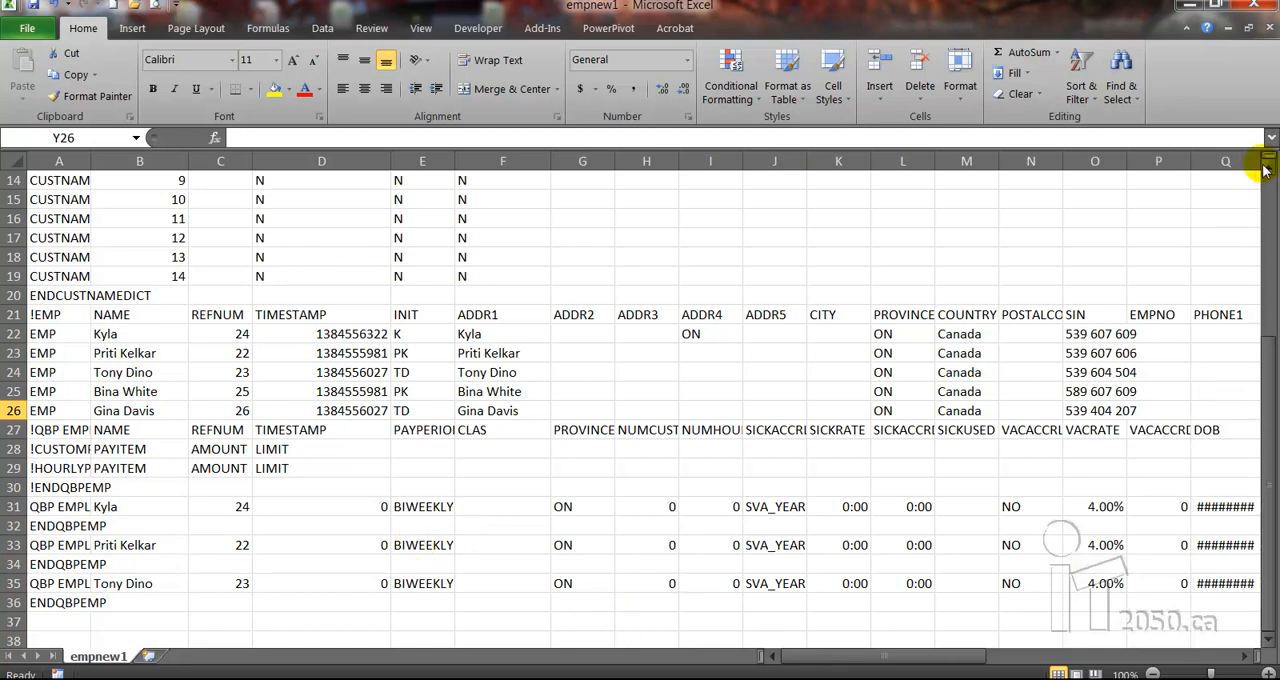
{"action": "left_click", "coordinate": [1242, 657]}
{"action": "left_click", "coordinate": [1241, 658]}
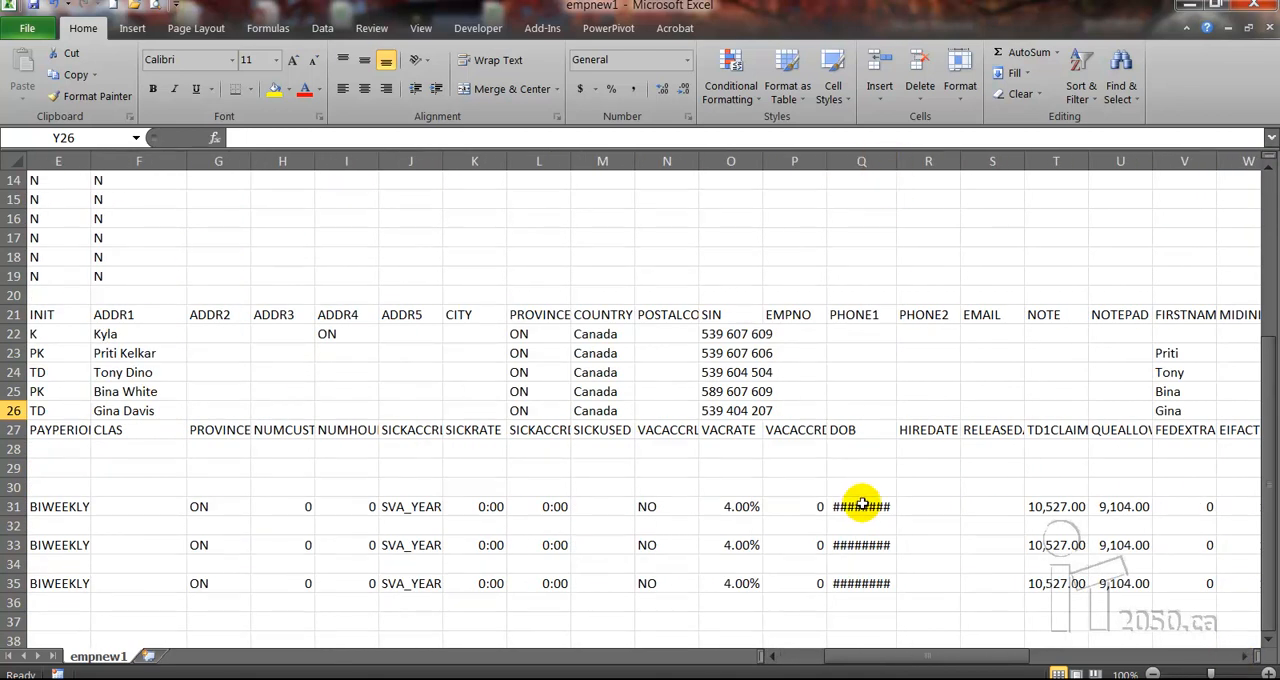
{"action": "left_click_drag", "start_coordinate": [894, 163], "coordinate": [911, 163]}
Copy the payroll employee rows 33 to 36, including their ENDQBPEMP lines, into rows 37 to 40
{"action": "scroll", "coordinate": [988, 437], "scroll_direction": "left", "scroll_amount": 4}
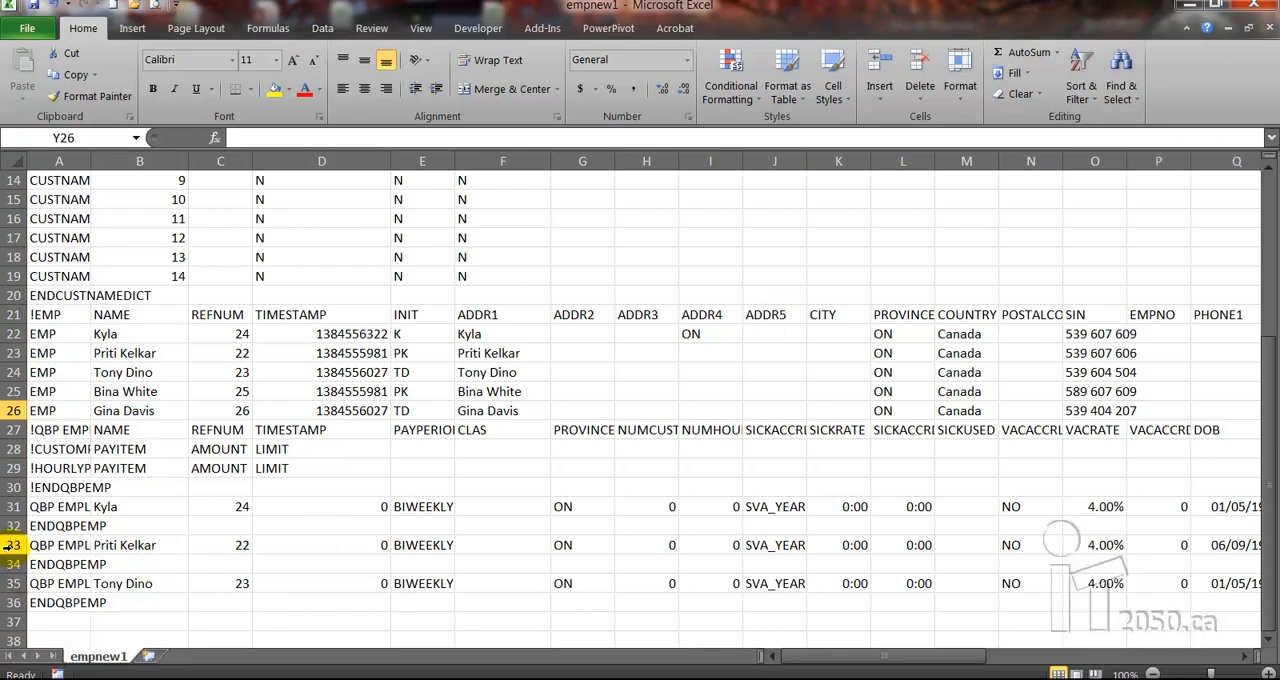
{"action": "left_click_drag", "start_coordinate": [12, 545], "coordinate": [14, 594]}
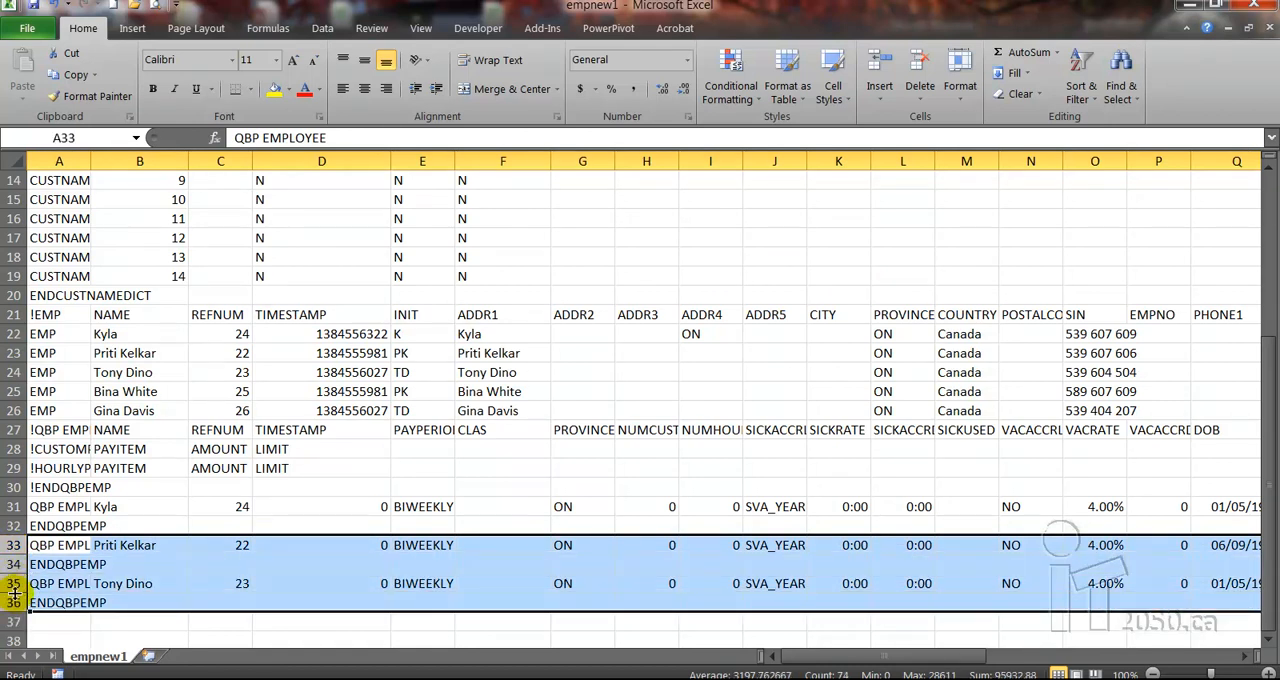
{"action": "key", "text": "ctrl+c"}
{"action": "left_click", "coordinate": [12, 621]}
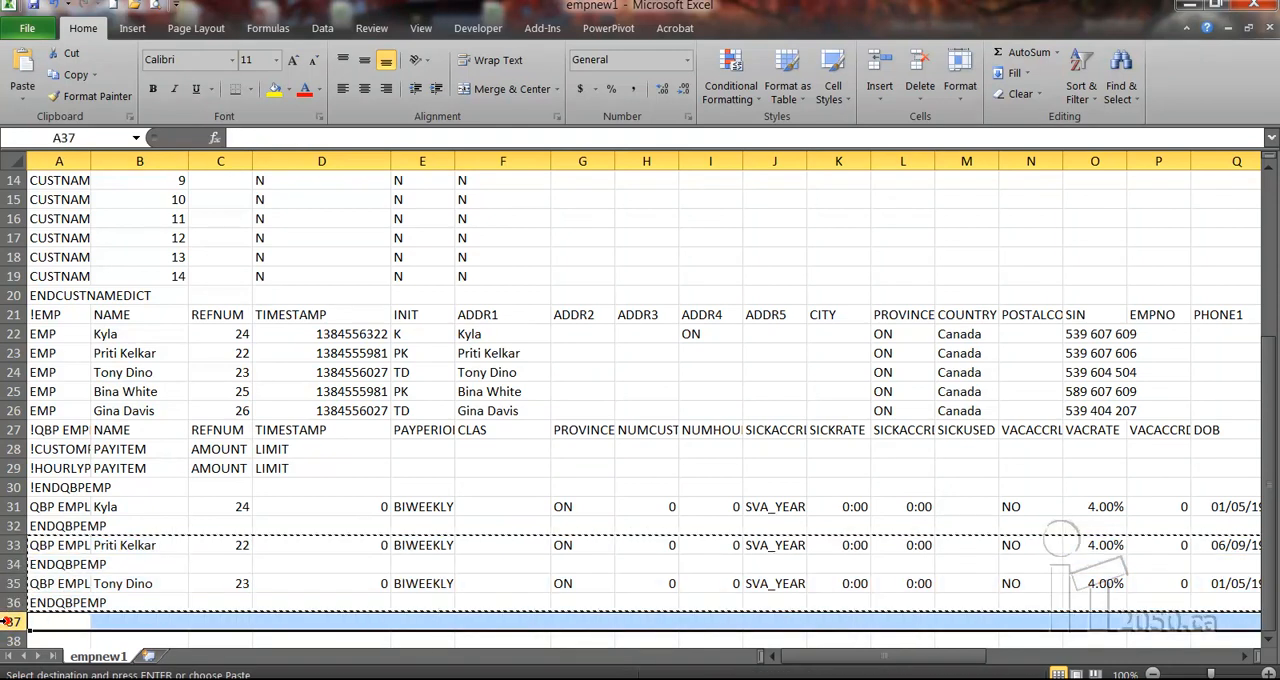
{"action": "key", "text": "ctrl+v"}
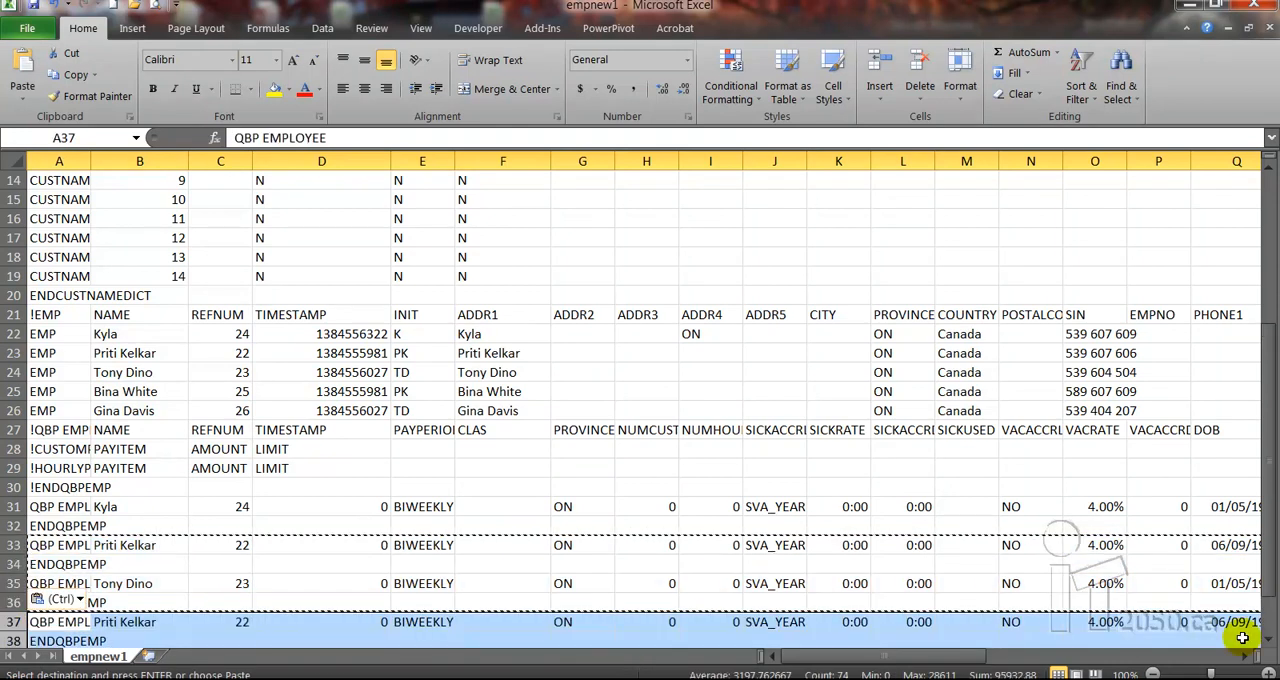
{"action": "left_click", "coordinate": [1268, 645]}
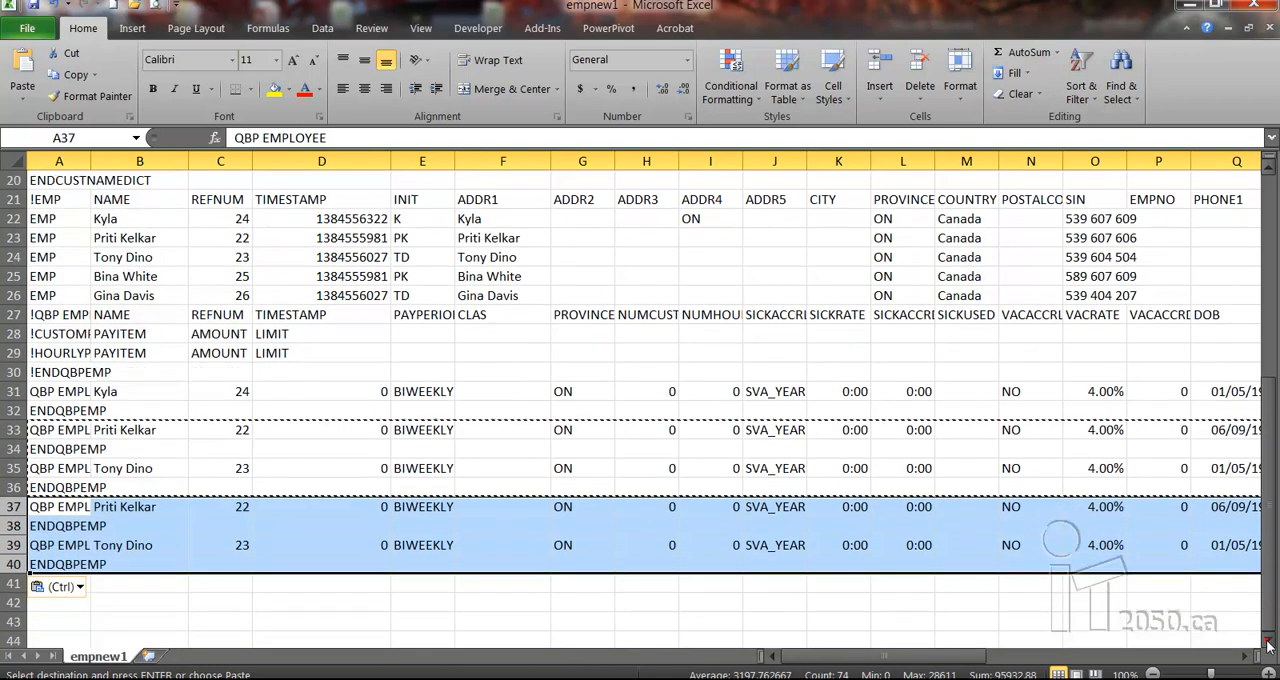
Enter the first new employee's full name in B37 and set its REFNUM in C37 to 25
{"action": "left_click", "coordinate": [752, 410]}
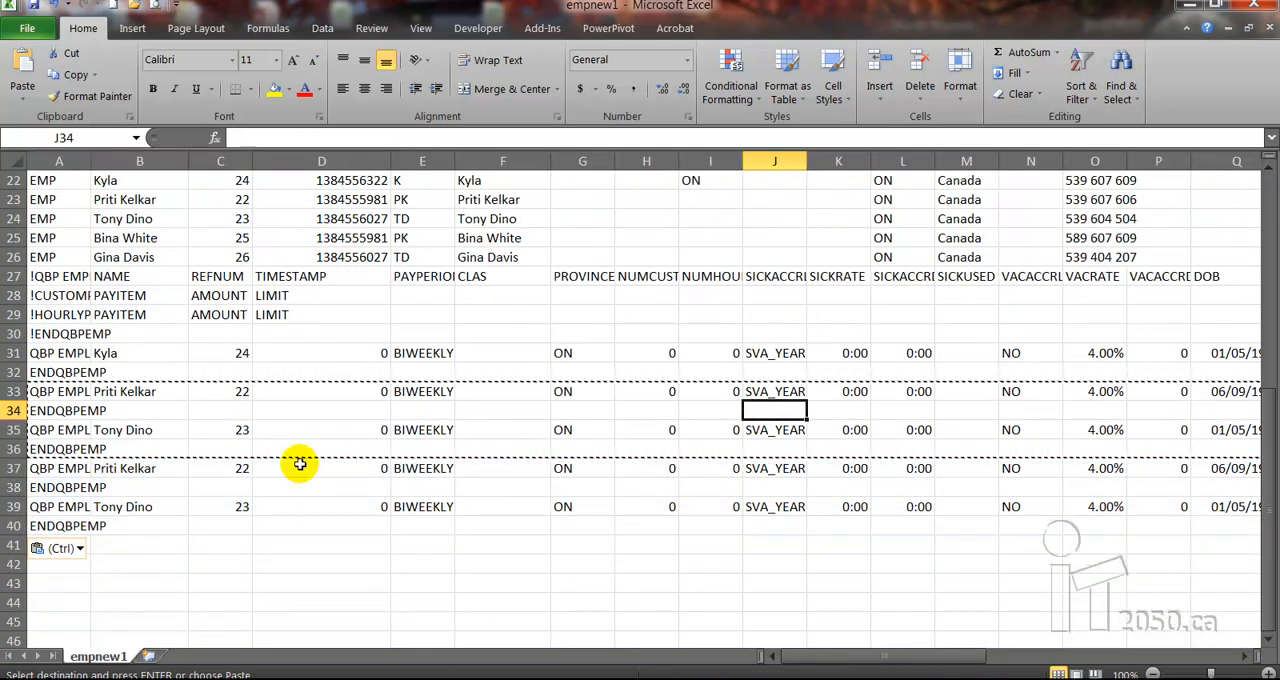
{"action": "left_click", "coordinate": [105, 468]}
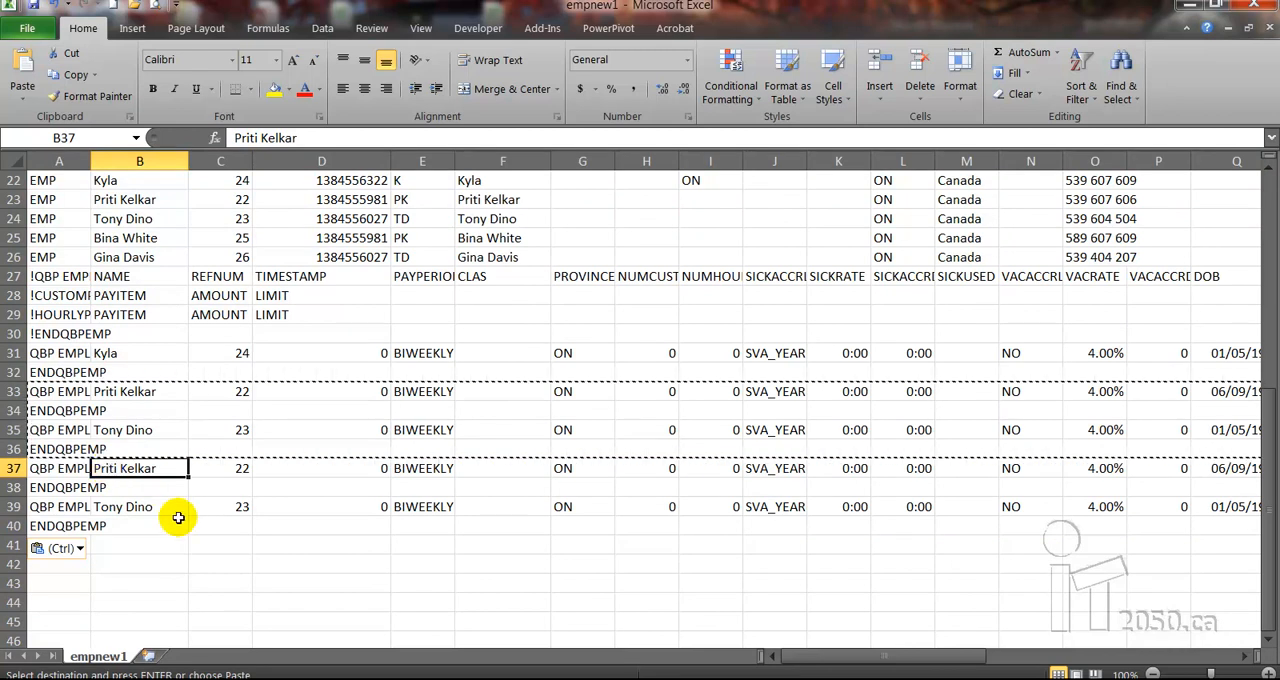
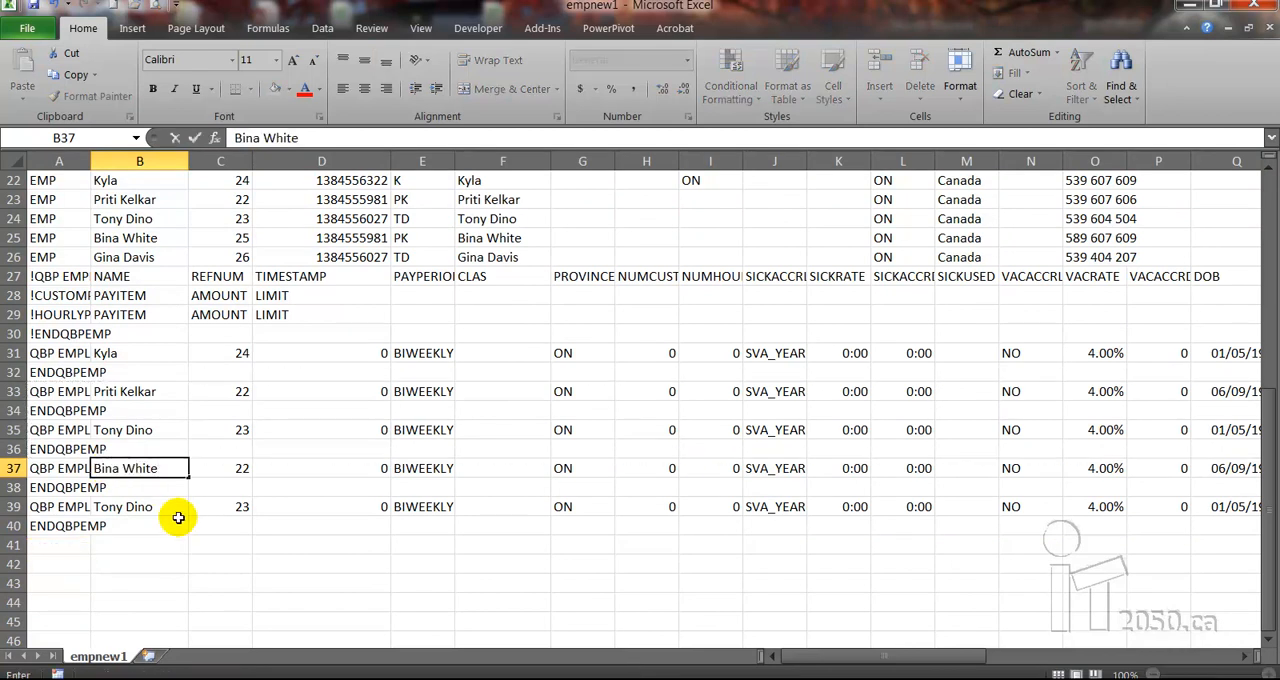
{"action": "key", "text": "Tab"}
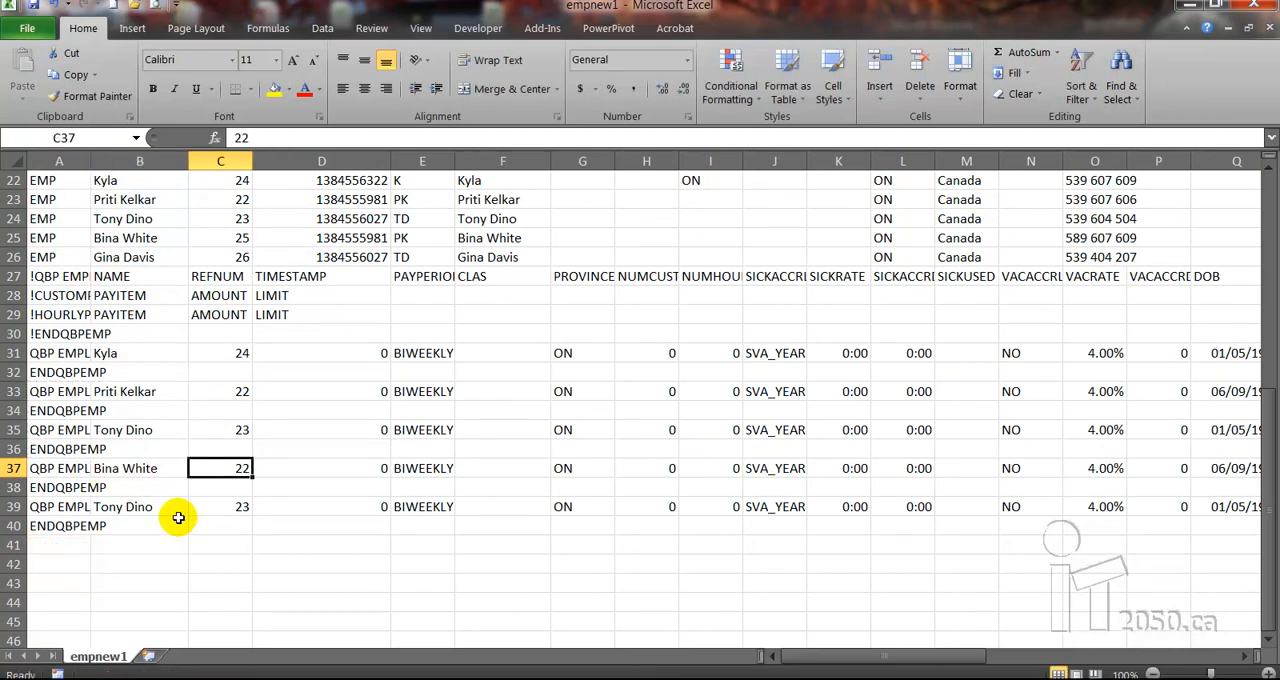
{"action": "type", "text": "25"}
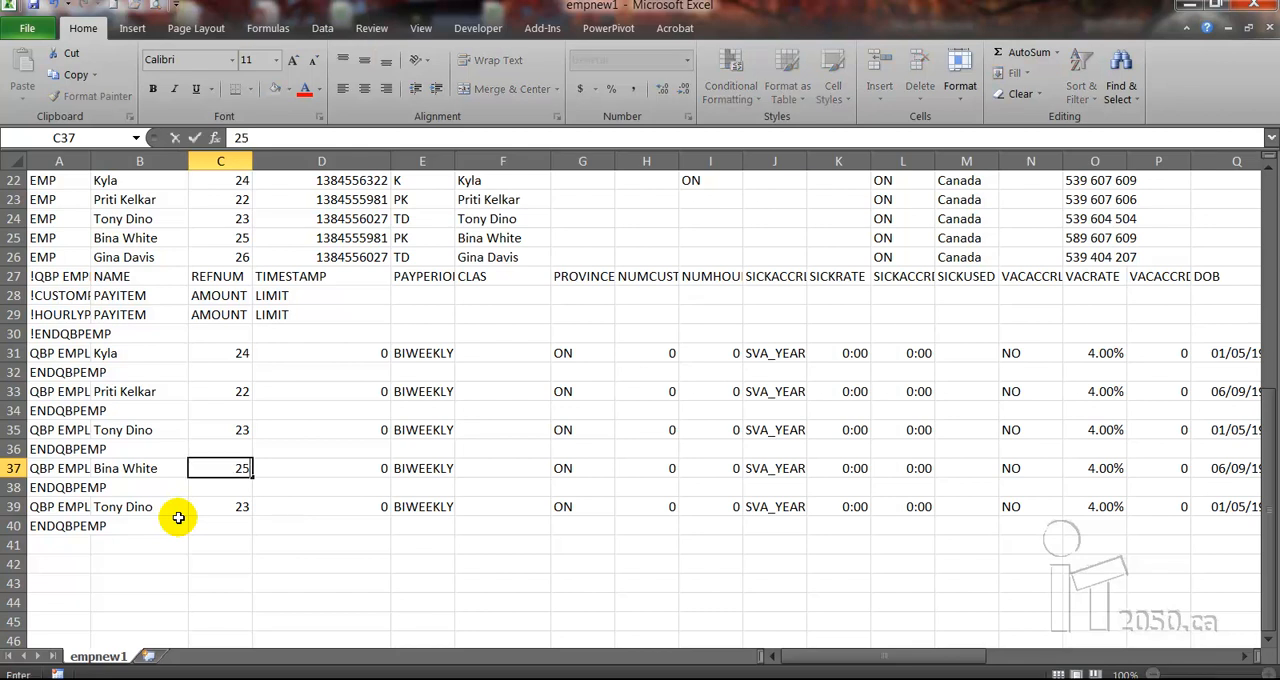
{"action": "key", "text": "Return"}
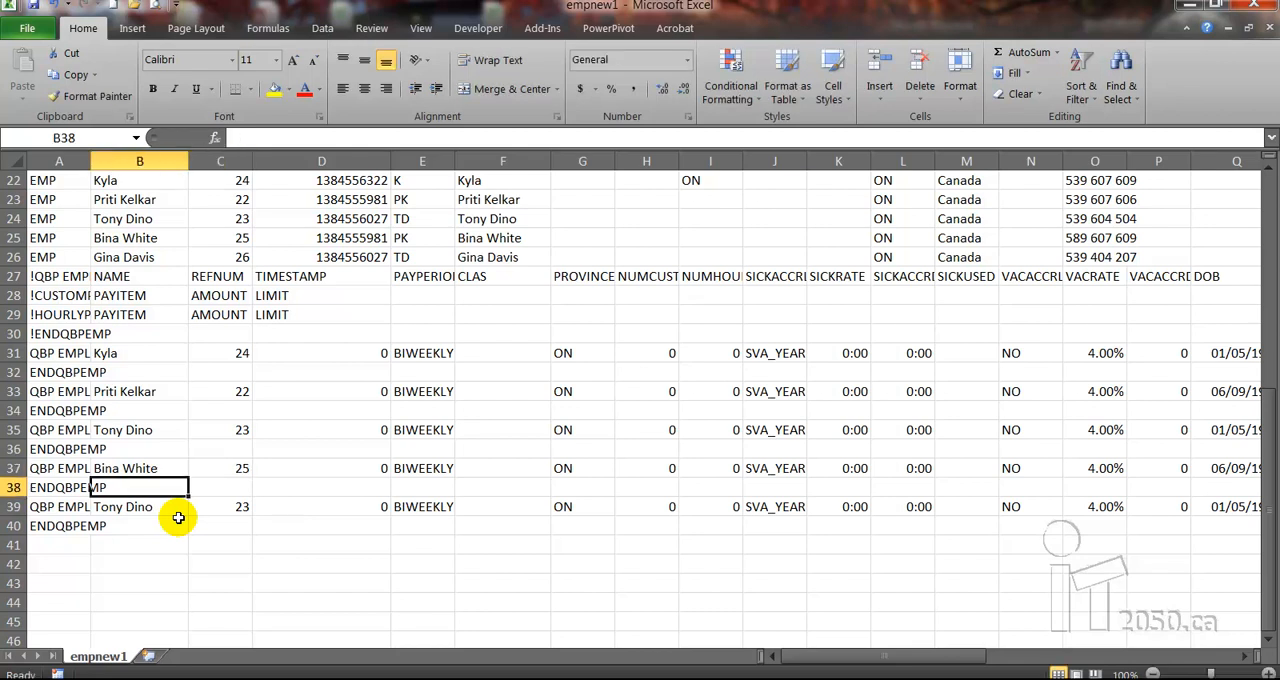
Enter the second new employee's full name in B39 and set its REFNUM in C39 to 26
{"action": "left_click", "coordinate": [178, 515]}
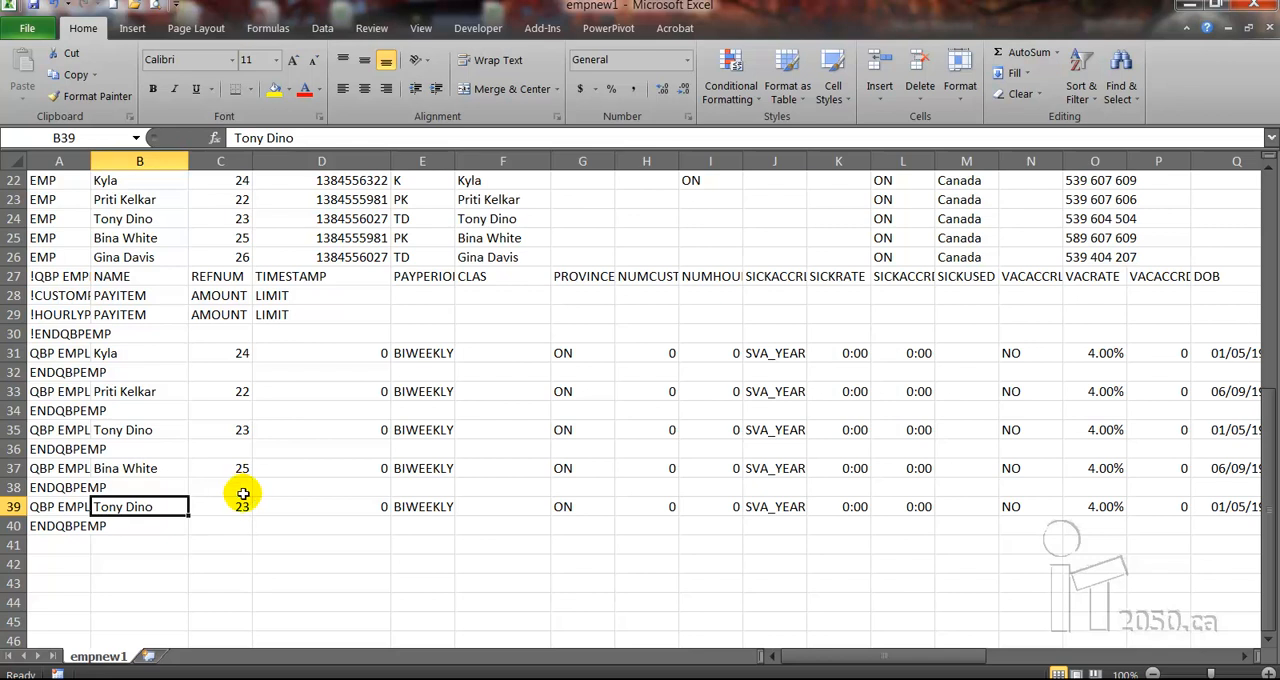
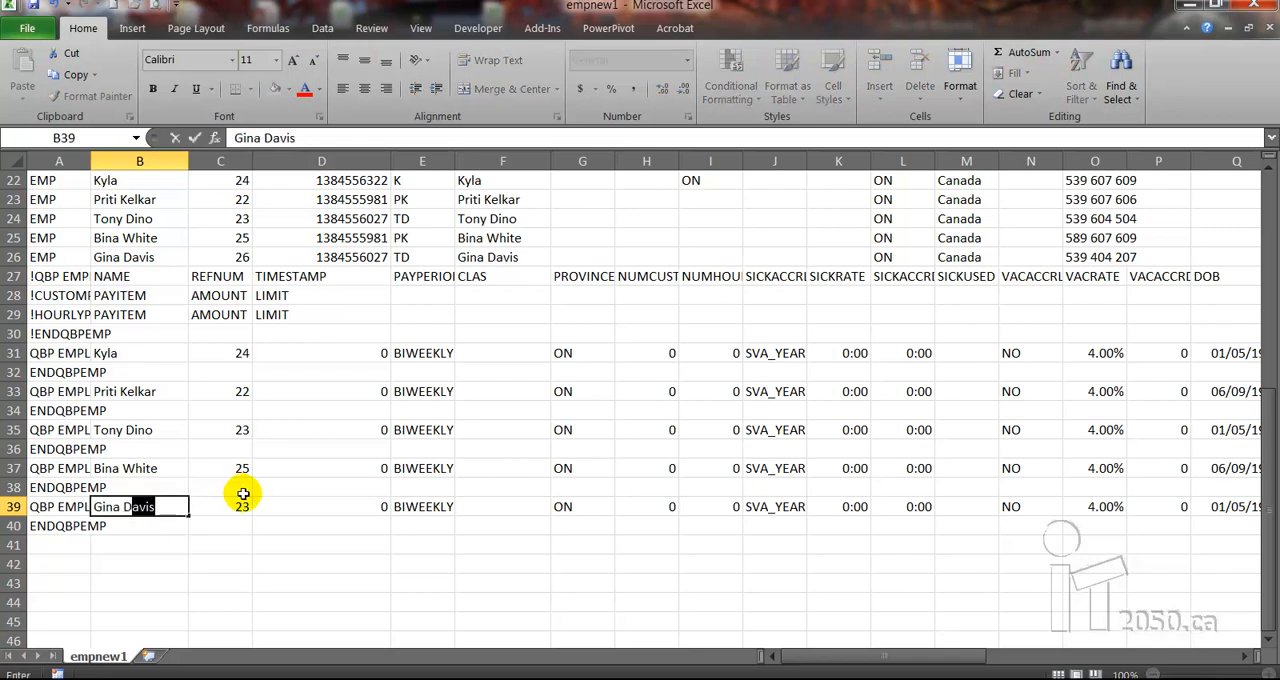
{"action": "key", "text": "Tab"}
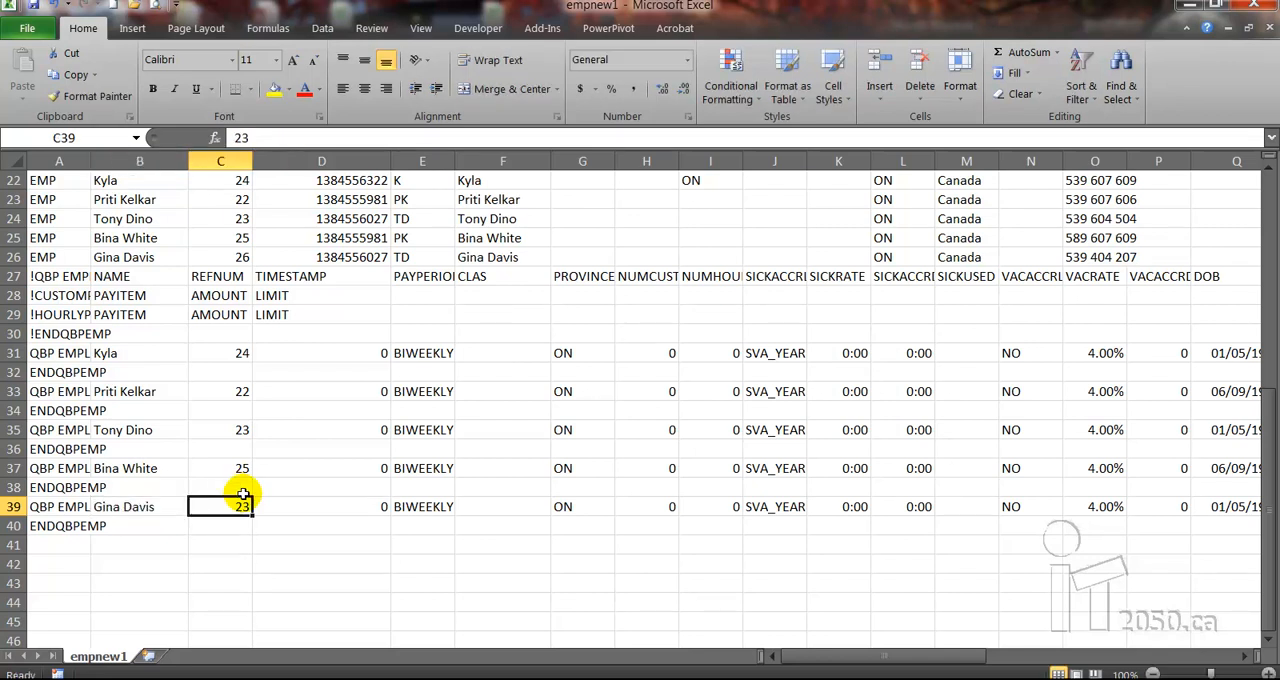
{"action": "type", "text": "26"}
{"action": "key", "text": "Tab"}
{"action": "key", "text": "Tab"}
{"action": "key", "text": "Tab"}
{"action": "key", "text": "Tab"}
{"action": "key", "text": "Tab"}
{"action": "key", "text": "Tab"}
{"action": "key", "text": "Tab"}
{"action": "key", "text": "Tab"}
{"action": "key", "text": "Tab"}
{"action": "key", "text": "Tab"}
{"action": "key", "text": "Tab"}
{"action": "key", "text": "Tab"}
{"action": "key", "text": "Tab"}
{"action": "key", "text": "Tab"}
{"action": "key", "text": "Tab"}
{"action": "key", "text": "Tab"}
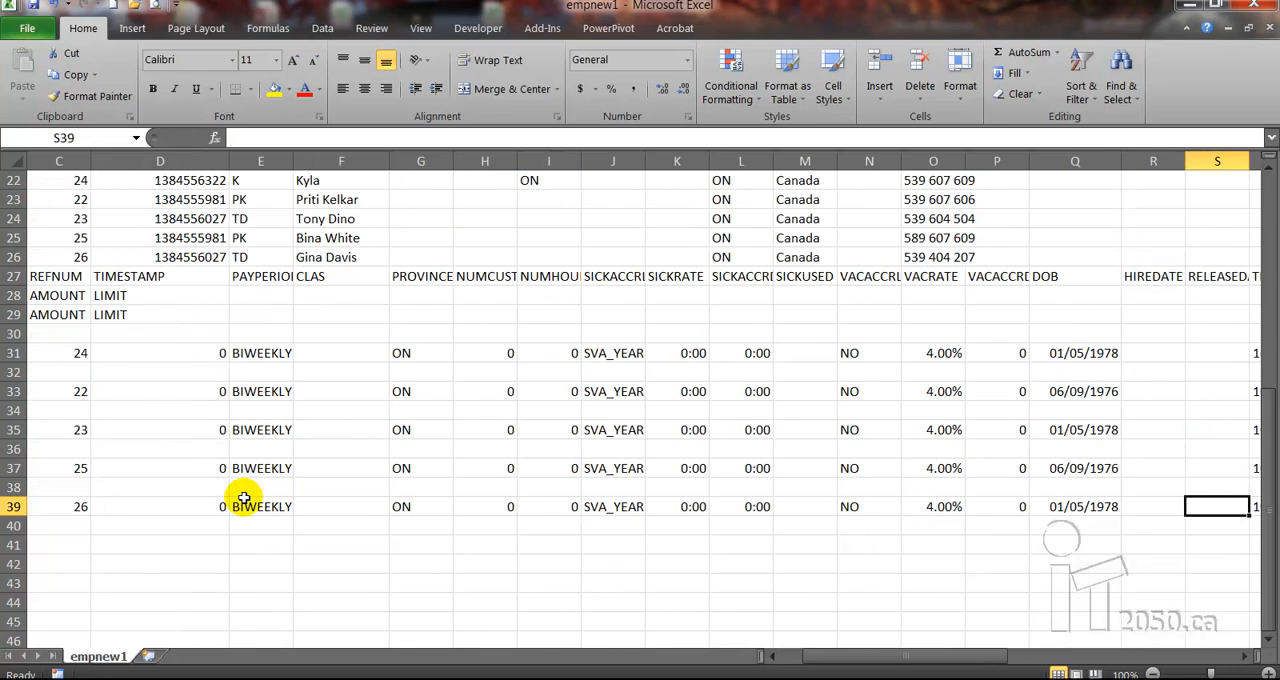
Review the remaining payroll fields of row 39, from TIMESTAMP through CNT, and return to the row's start
{"action": "key", "text": "Tab"}
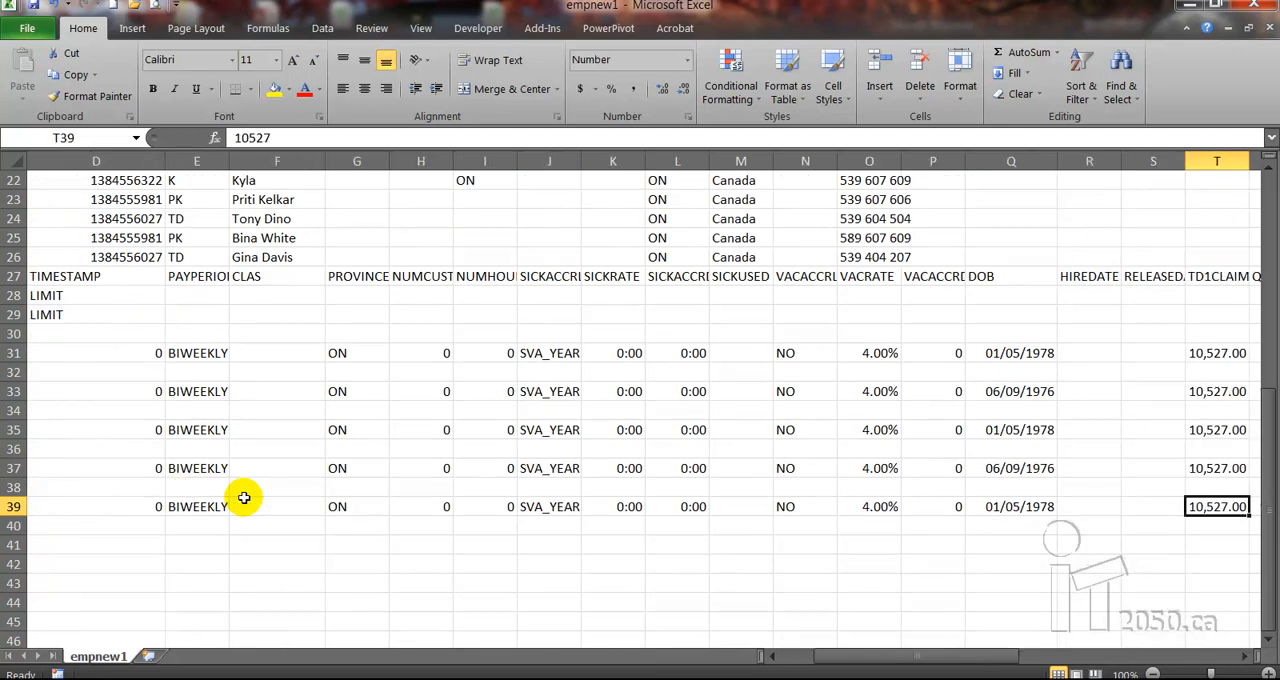
{"action": "key", "text": "Tab"}
{"action": "key", "text": "Tab"}
{"action": "key", "text": "Tab"}
{"action": "key", "text": "Tab"}
{"action": "key", "text": "Tab"}
{"action": "key", "text": "Tab"}
{"action": "key", "text": "Tab"}
{"action": "key", "text": "Tab"}
{"action": "key", "text": "Tab"}
{"action": "key", "text": "Tab"}
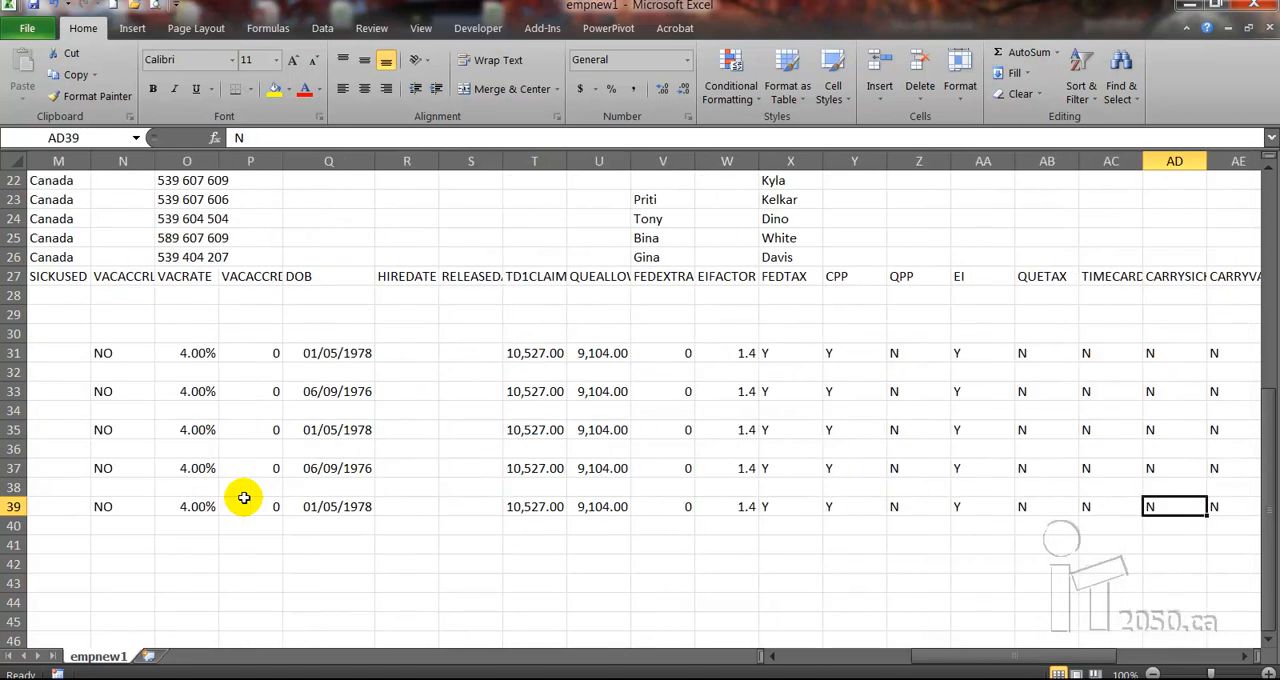
{"action": "key", "text": "Tab"}
{"action": "key", "text": "Tab"}
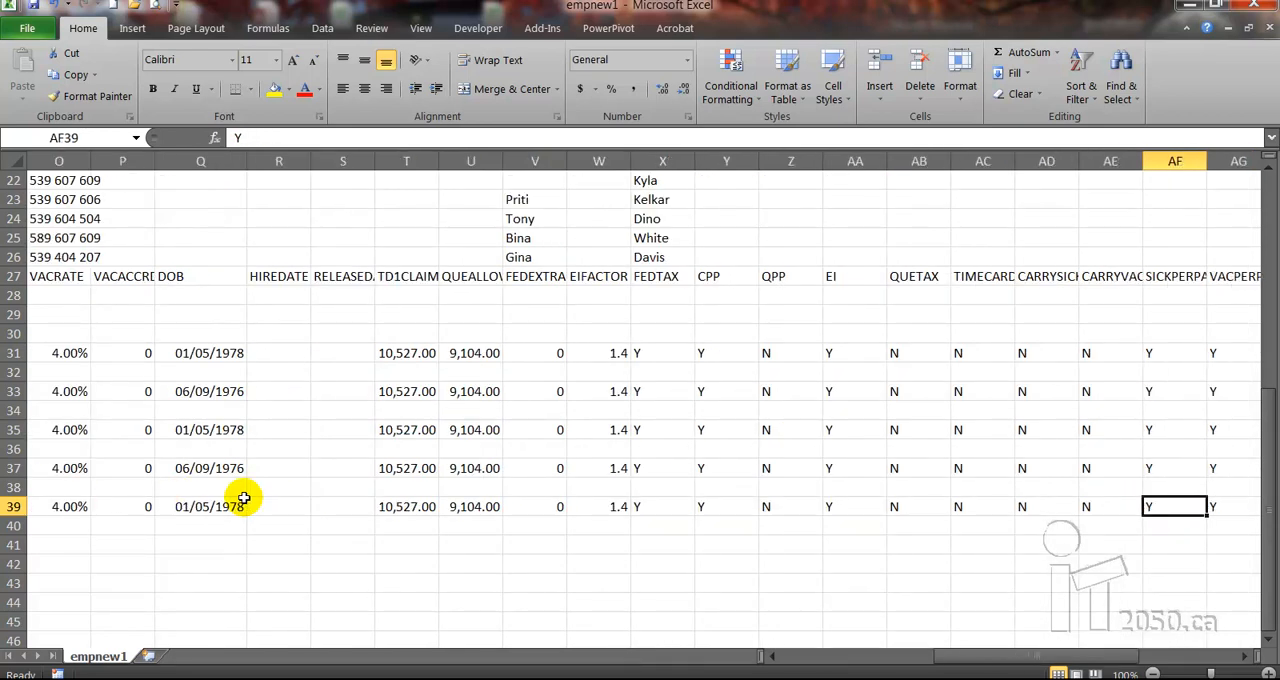
{"action": "key", "text": "Tab"}
{"action": "key", "text": "Tab"}
{"action": "key", "text": "Tab"}
{"action": "key", "text": "Tab"}
{"action": "key", "text": "Tab"}
{"action": "key", "text": "Tab"}
{"action": "key", "text": "Tab"}
{"action": "key", "text": "Tab"}
{"action": "key", "text": "Tab"}
{"action": "key", "text": "Tab"}
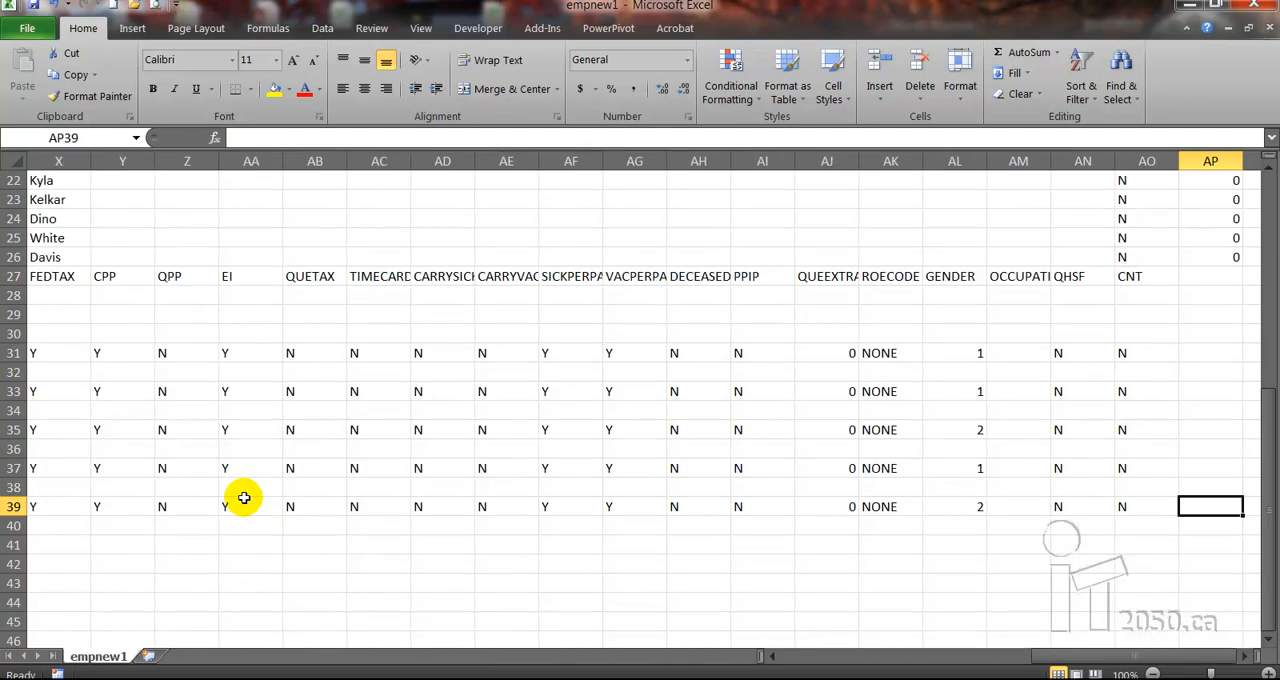
{"action": "key", "text": "shift+Tab"}
{"action": "key", "text": "shift+Tab"}
{"action": "key", "text": "shift+Tab"}
{"action": "key", "text": "shift+Tab"}
{"action": "key", "text": "shift+Tab"}
{"action": "key", "text": "shift+Tab"}
{"action": "key", "text": "shift+Tab"}
{"action": "key", "text": "shift+Tab"}
{"action": "key", "text": "shift+Tab"}
{"action": "key", "text": "shift+Tab"}
{"action": "key", "text": "shift+Tab"}
{"action": "key", "text": "shift+Tab"}
{"action": "key", "text": "shift+Tab"}
{"action": "key", "text": "shift+Tab"}
{"action": "key", "text": "shift+Tab"}
{"action": "key", "text": "shift+Tab"}
{"action": "key", "text": "shift+Tab"}
{"action": "key", "text": "shift+Tab"}
{"action": "key", "text": "shift+Tab"}
{"action": "key", "text": "shift+Tab"}
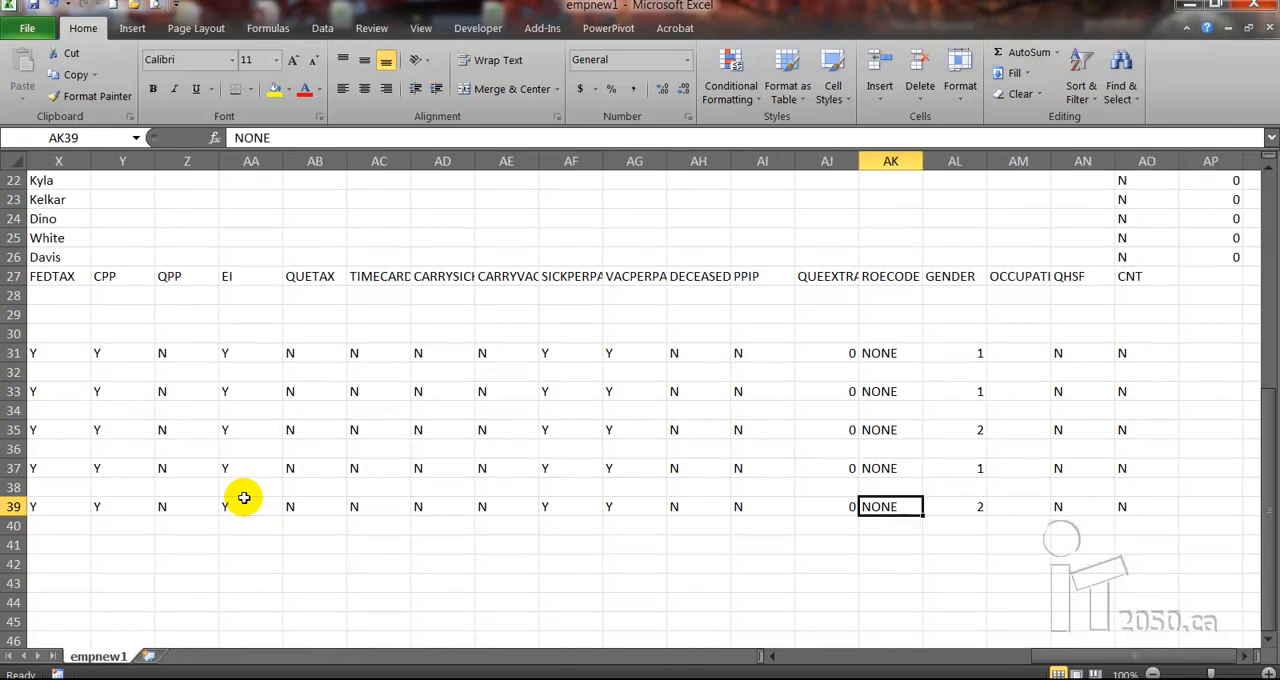
{"action": "key", "text": "Home"}
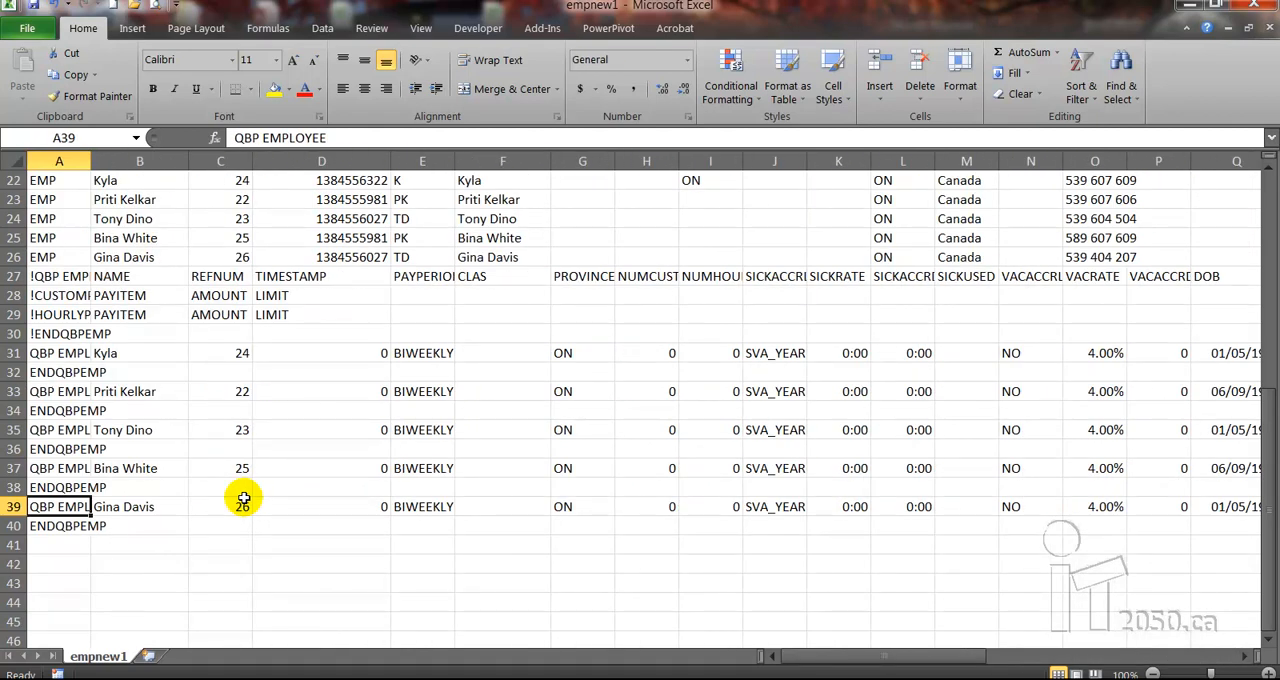
Save empnew1.IIF in tab-delimited text format, and choose to save its changes when closing the workbook
{"action": "left_click", "coordinate": [34, 6]}
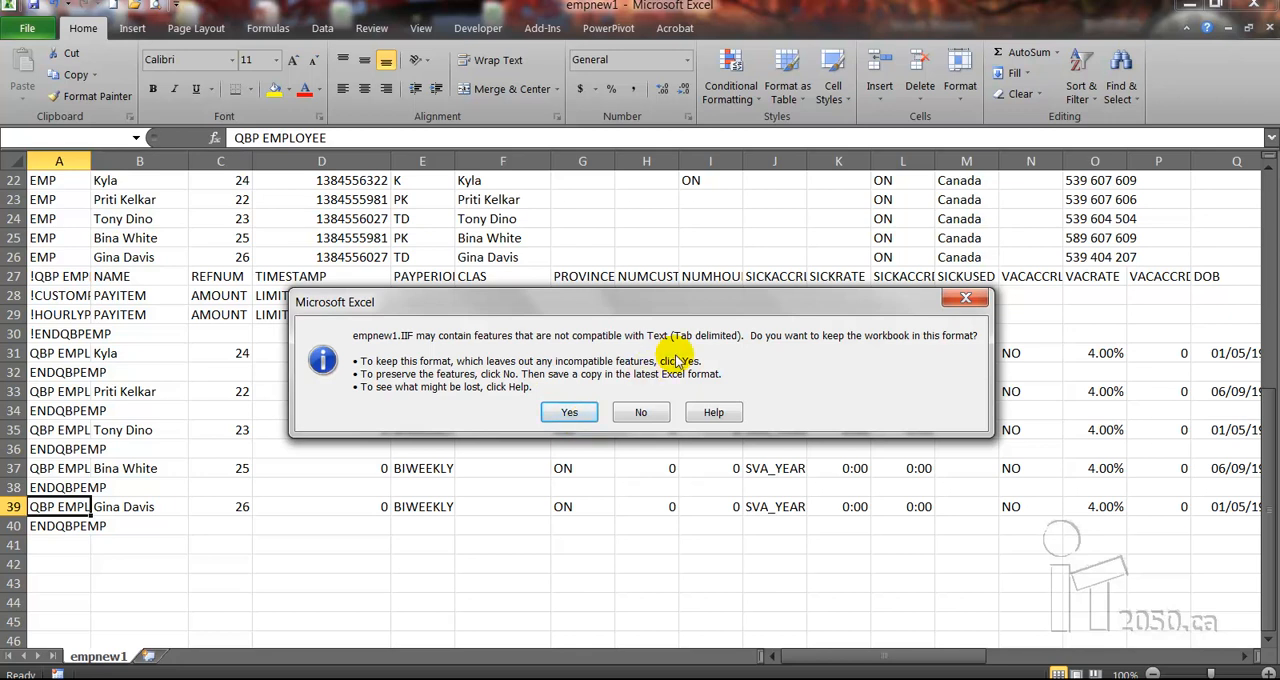
{"action": "left_click", "coordinate": [583, 411]}
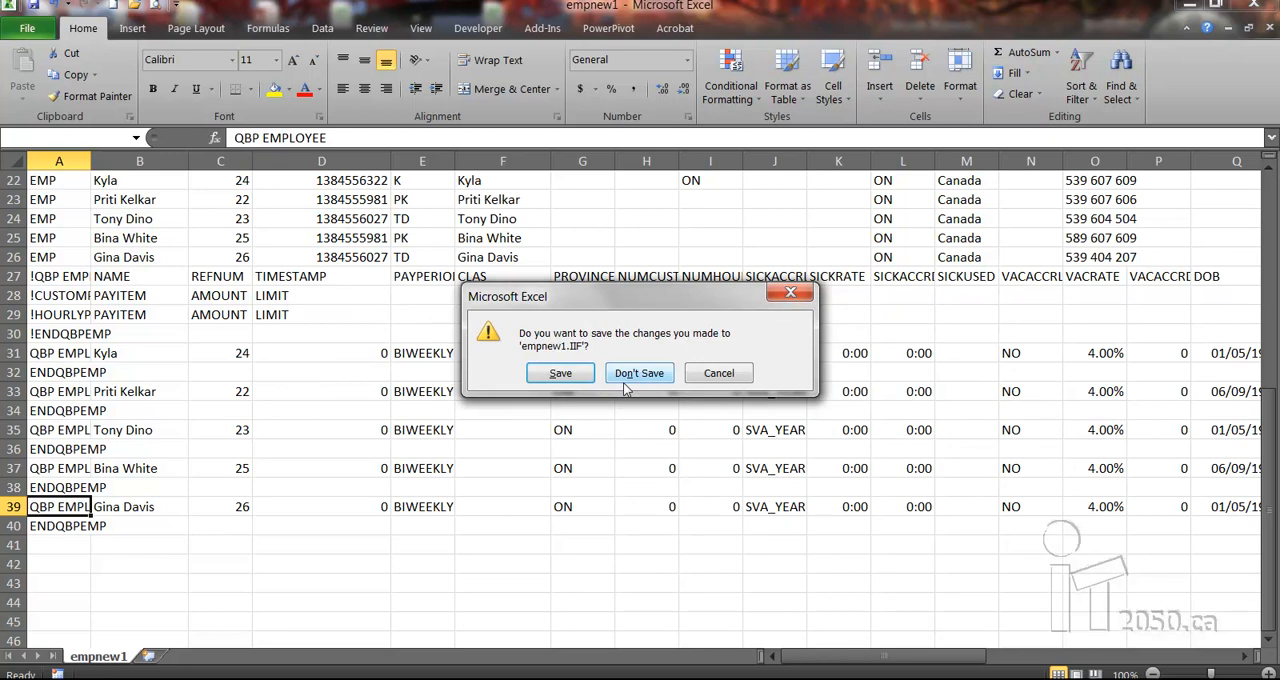
{"action": "left_click", "coordinate": [566, 374]}
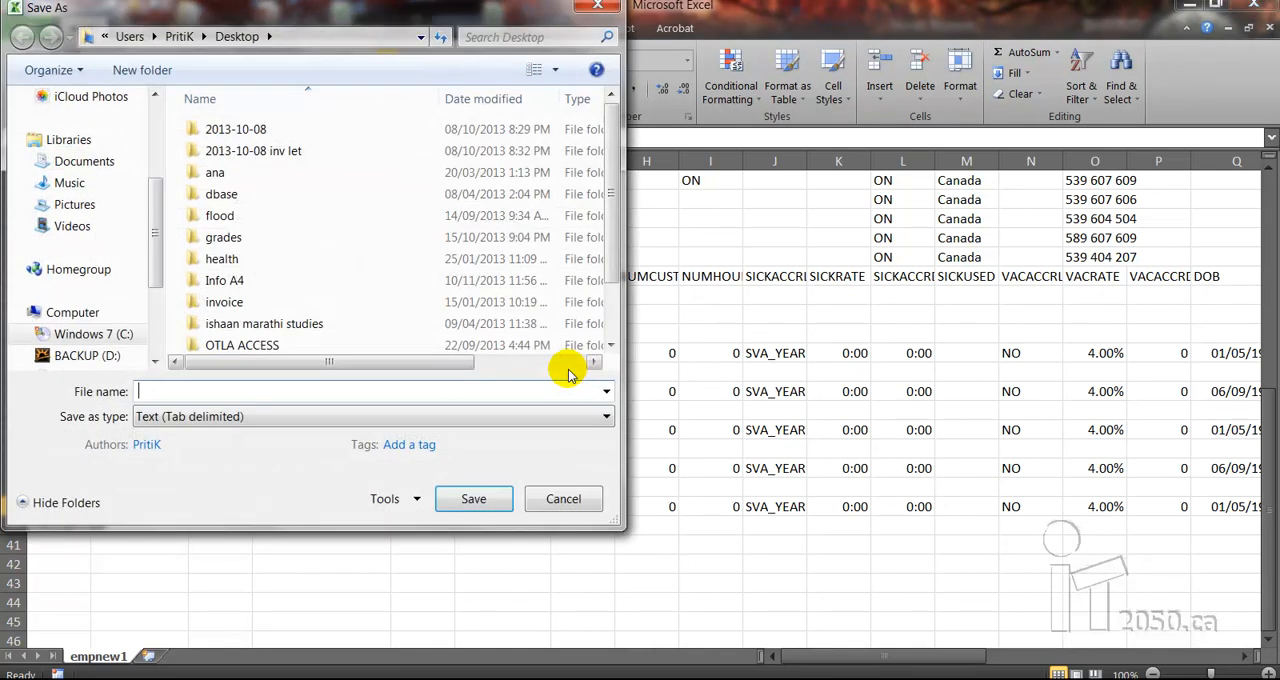
Save the file to the Desktop as empnew1.IIF, replacing the existing file and keeping the tab-delimited text format
{"action": "left_click", "coordinate": [156, 121]}
{"action": "left_click", "coordinate": [55, 170]}
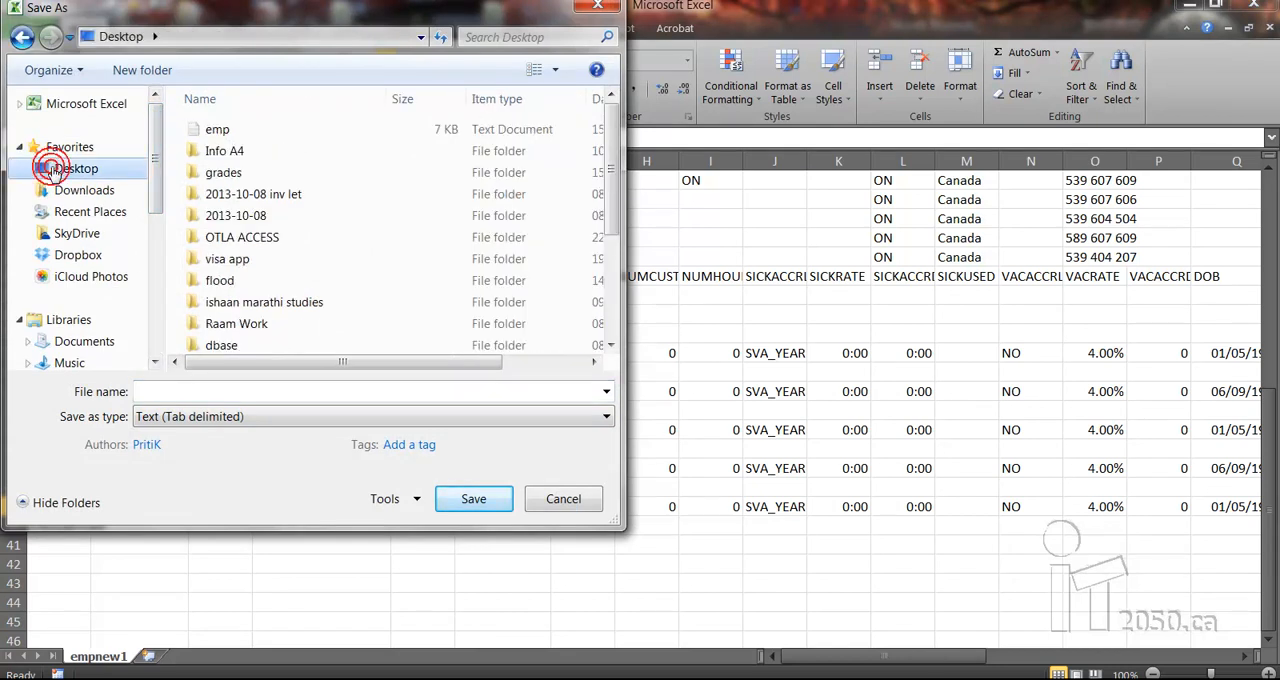
{"action": "left_click", "coordinate": [612, 336]}
{"action": "left_click", "coordinate": [612, 336]}
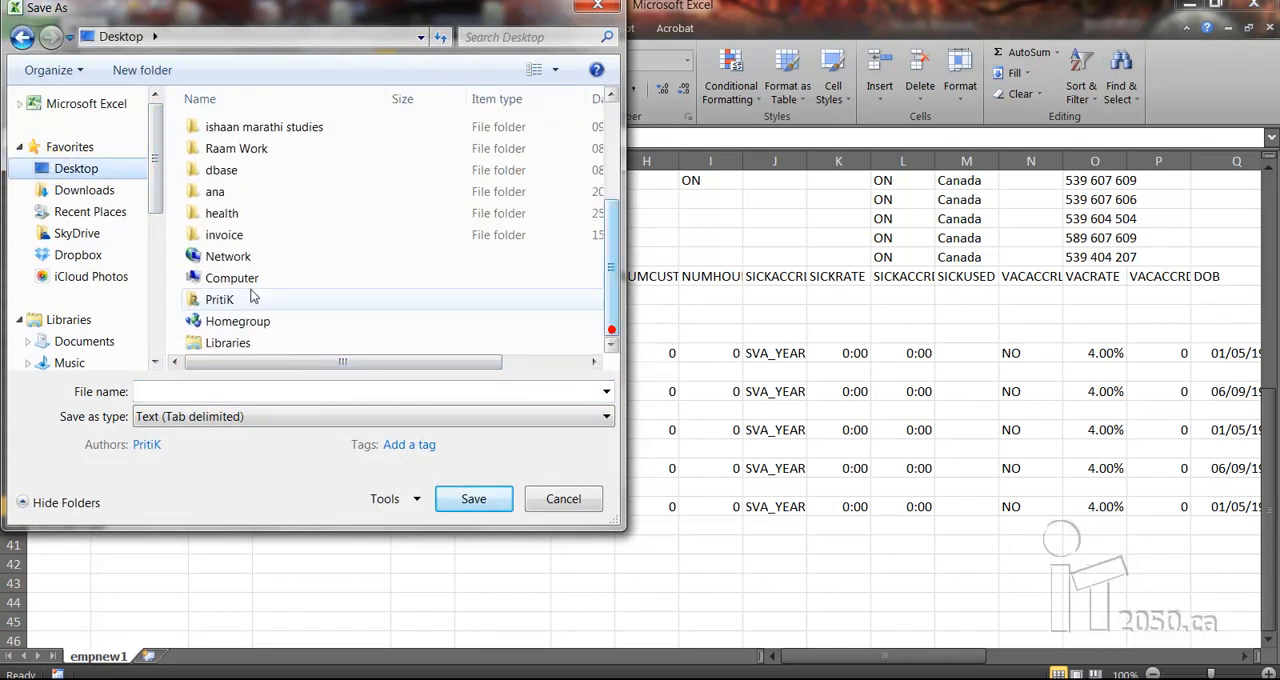
{"action": "left_click", "coordinate": [158, 391]}
{"action": "type", "text": "emp"}
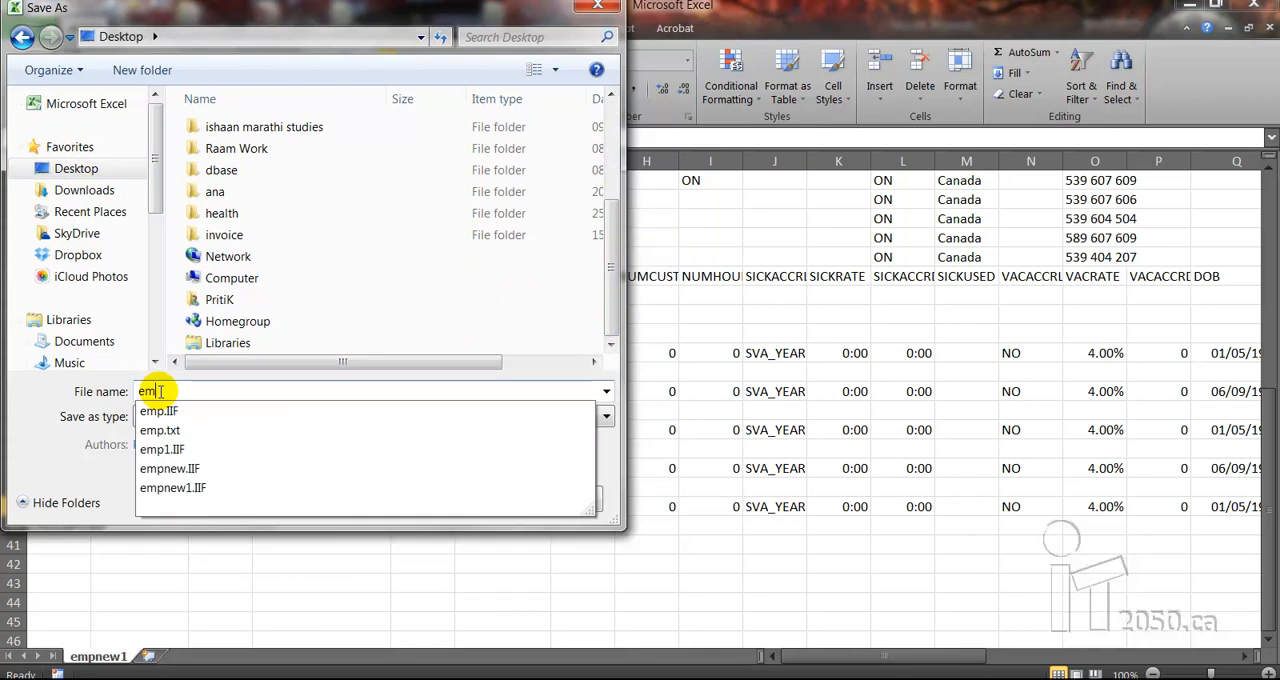
{"action": "left_click", "coordinate": [188, 486]}
{"action": "left_click", "coordinate": [468, 505]}
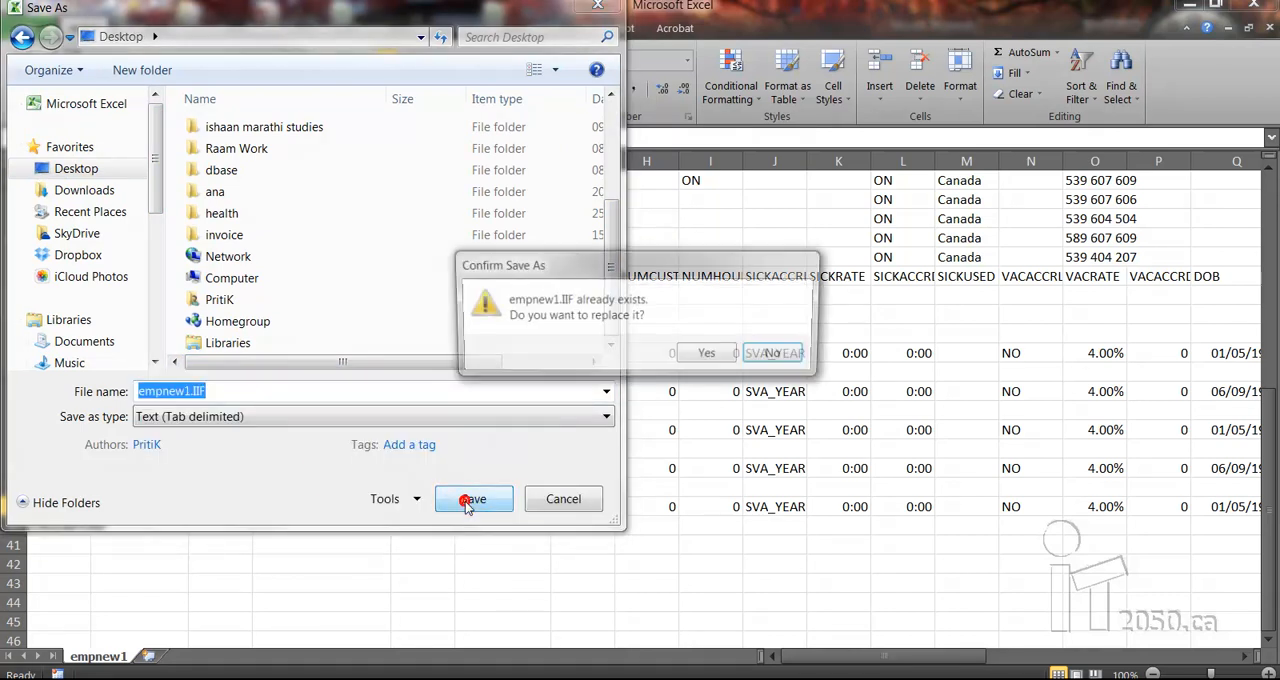
{"action": "left_click", "coordinate": [530, 354]}
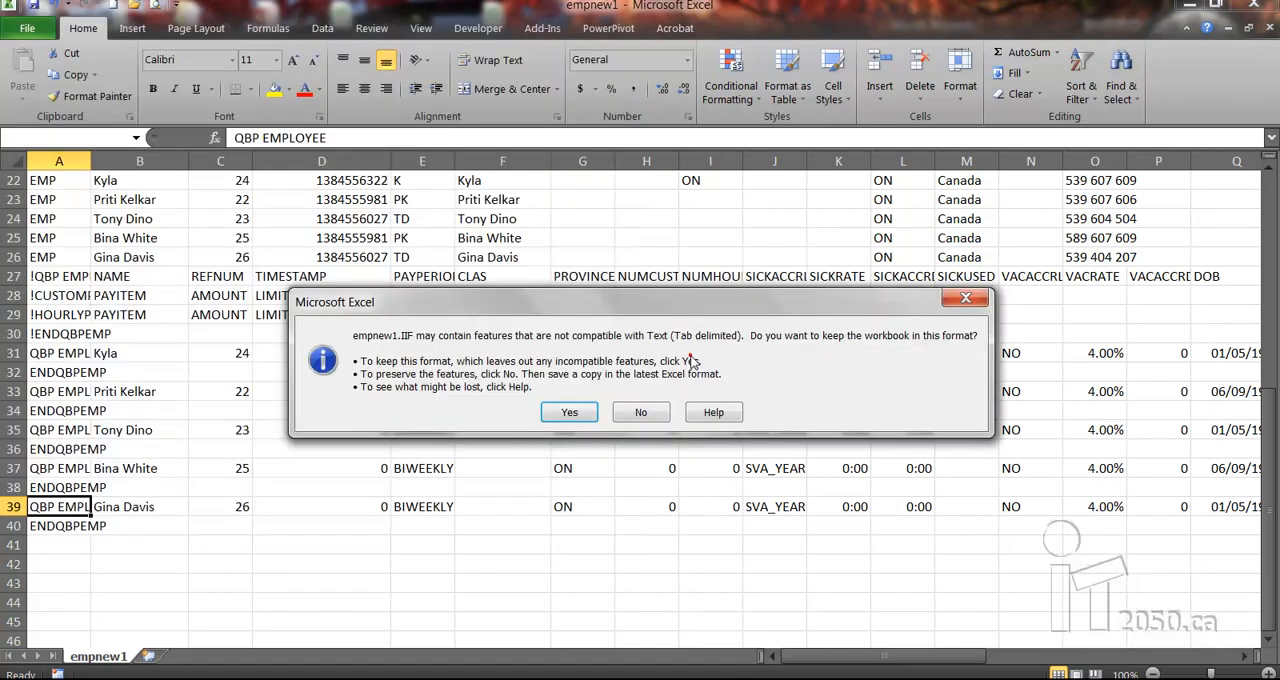
{"action": "left_click", "coordinate": [593, 417]}
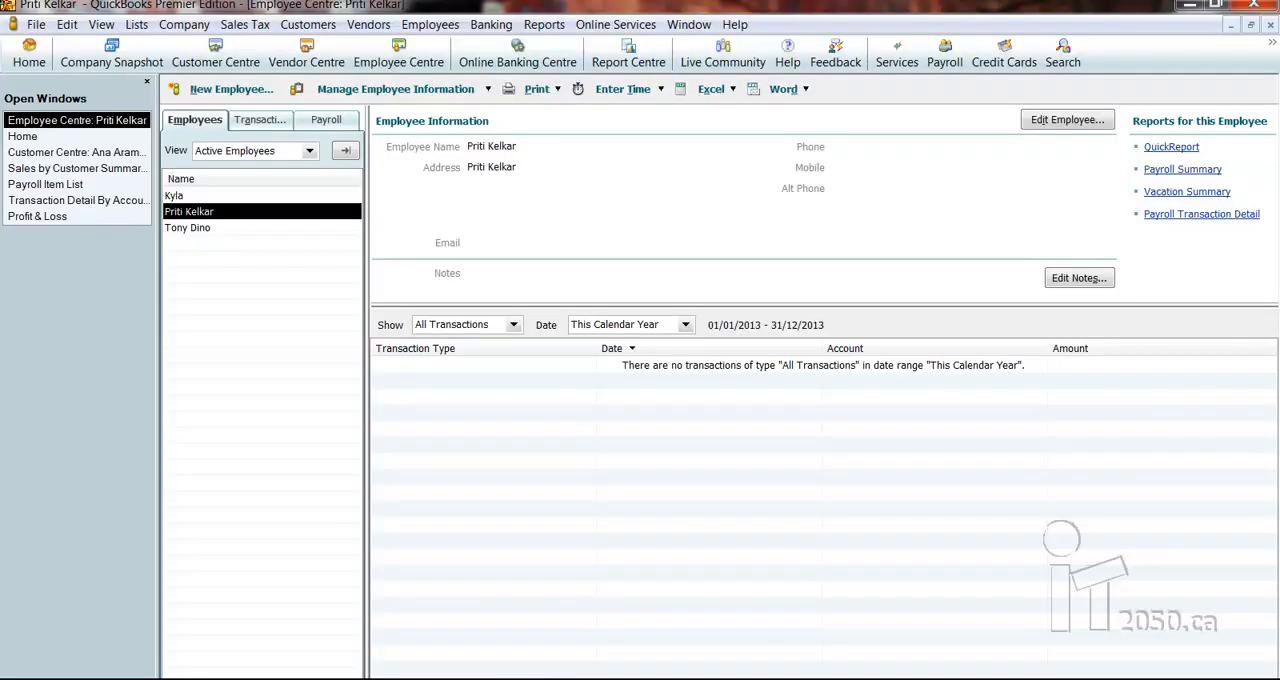
Switch to QuickBooks and import the IIF file empnew1 from the Desktop
{"action": "left_click", "coordinate": [35, 25]}
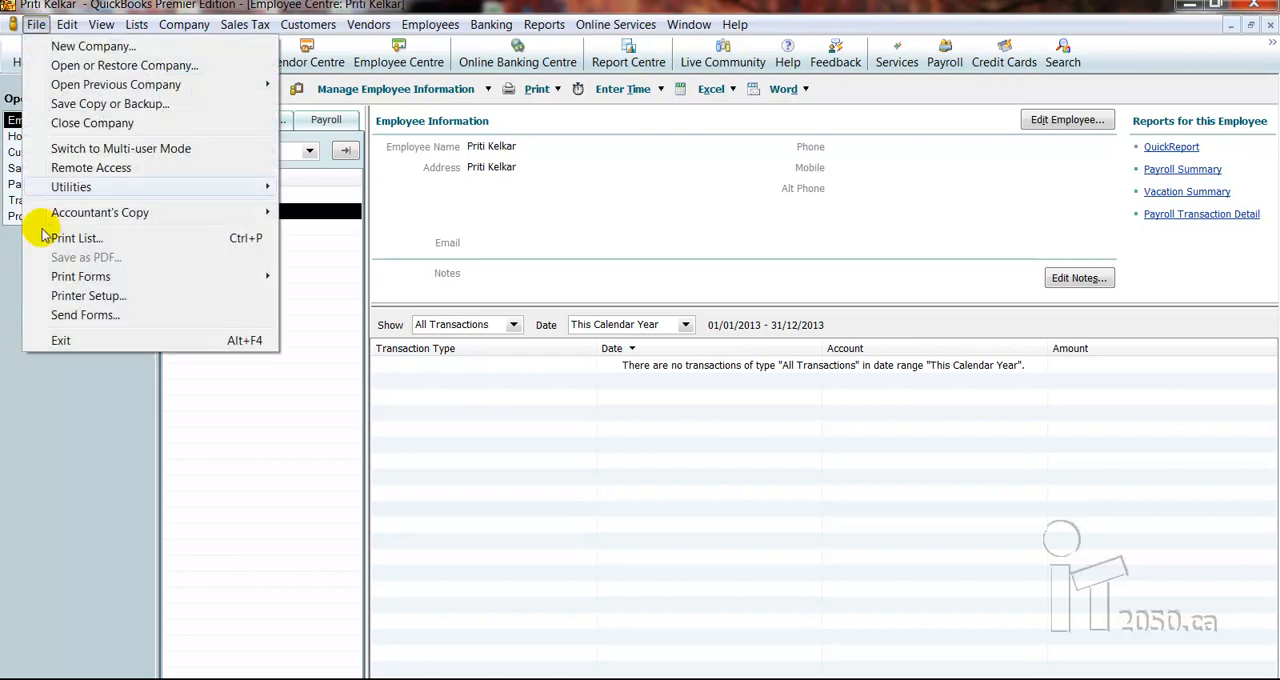
{"action": "mouse_move", "coordinate": [70, 188]}
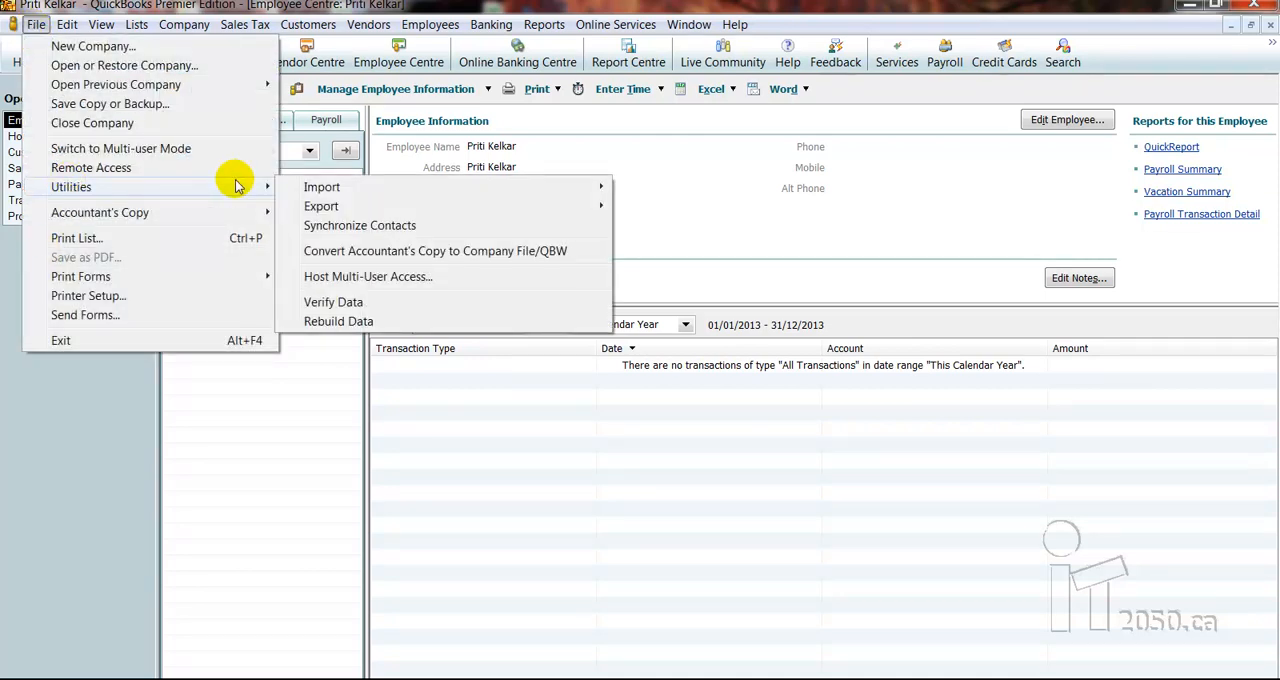
{"action": "mouse_move", "coordinate": [322, 190]}
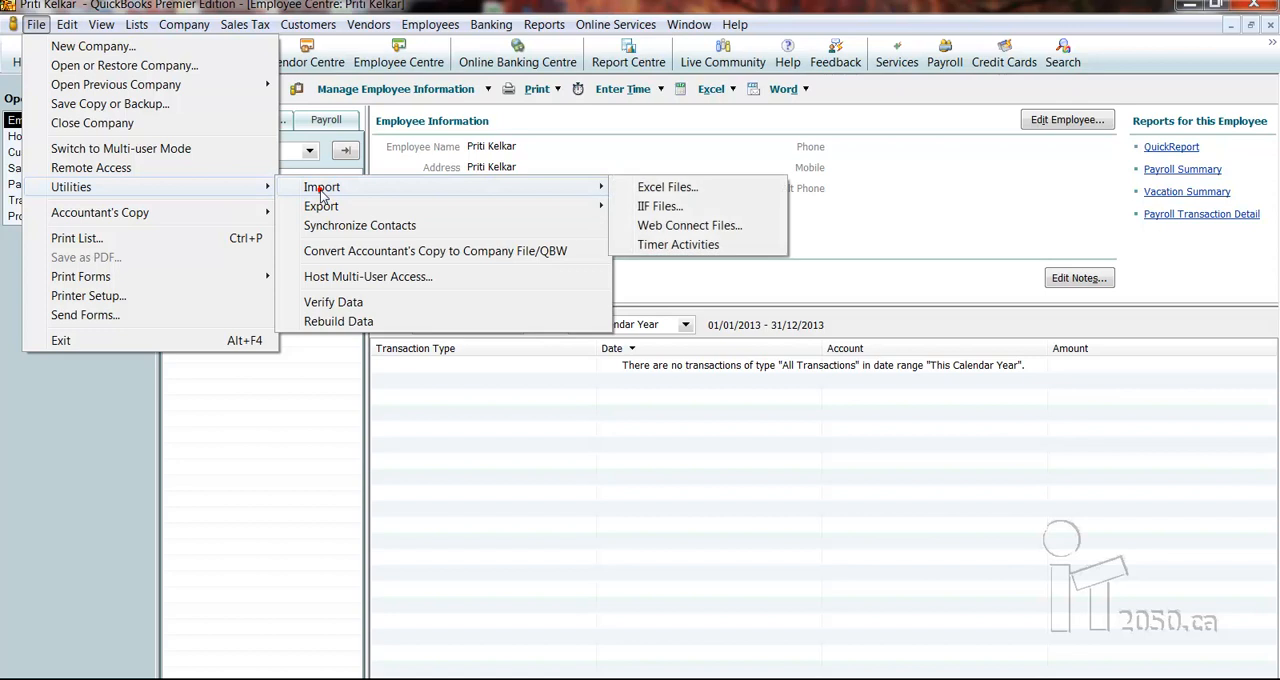
{"action": "left_click", "coordinate": [708, 210]}
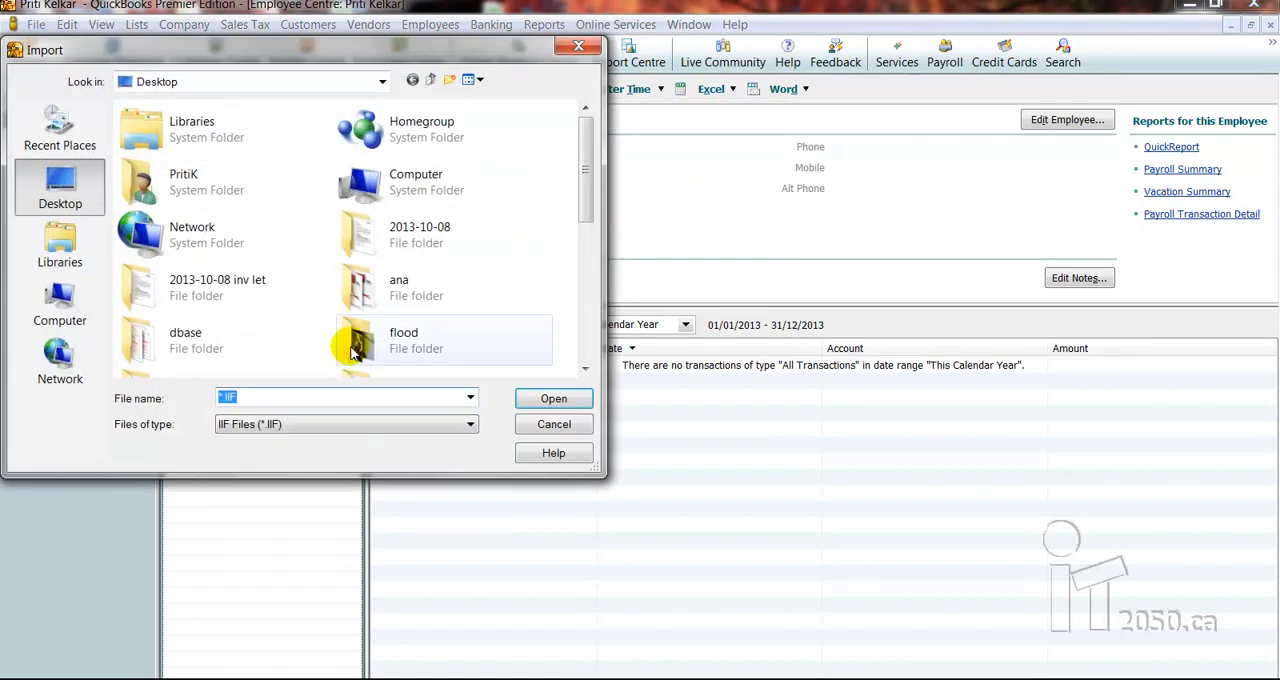
{"action": "scroll", "coordinate": [580, 410], "scroll_direction": "down", "scroll_amount": 5}
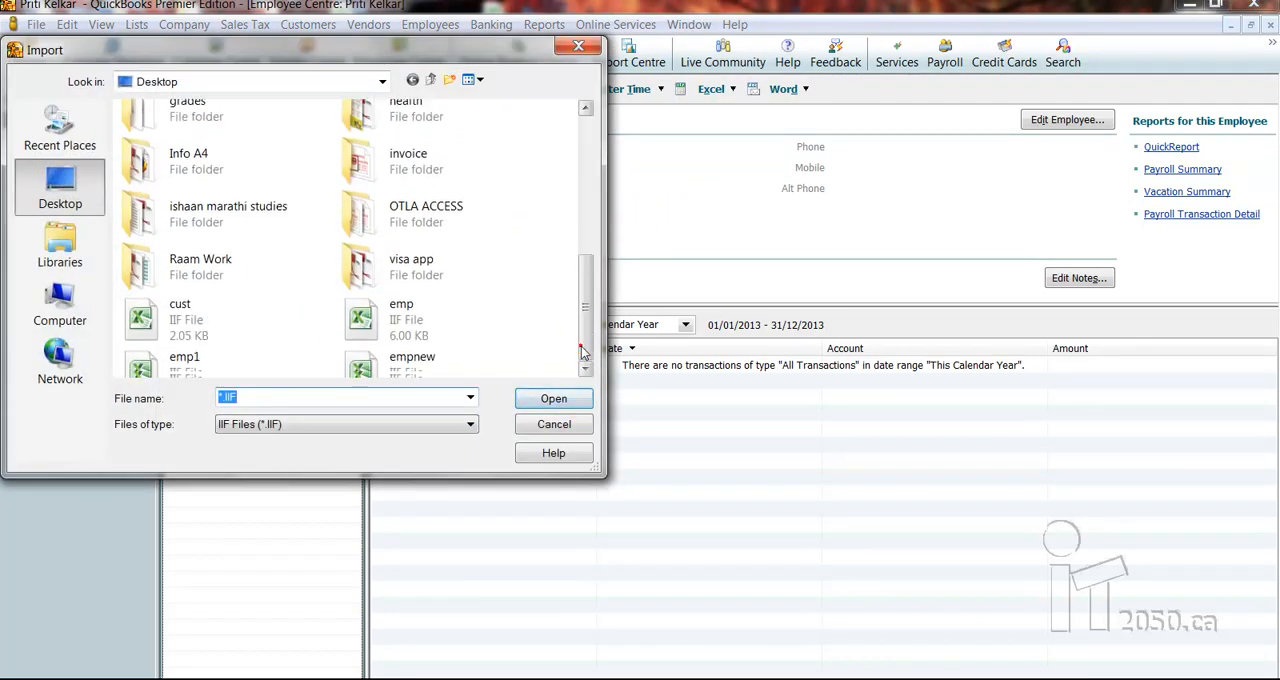
{"action": "left_click", "coordinate": [180, 345]}
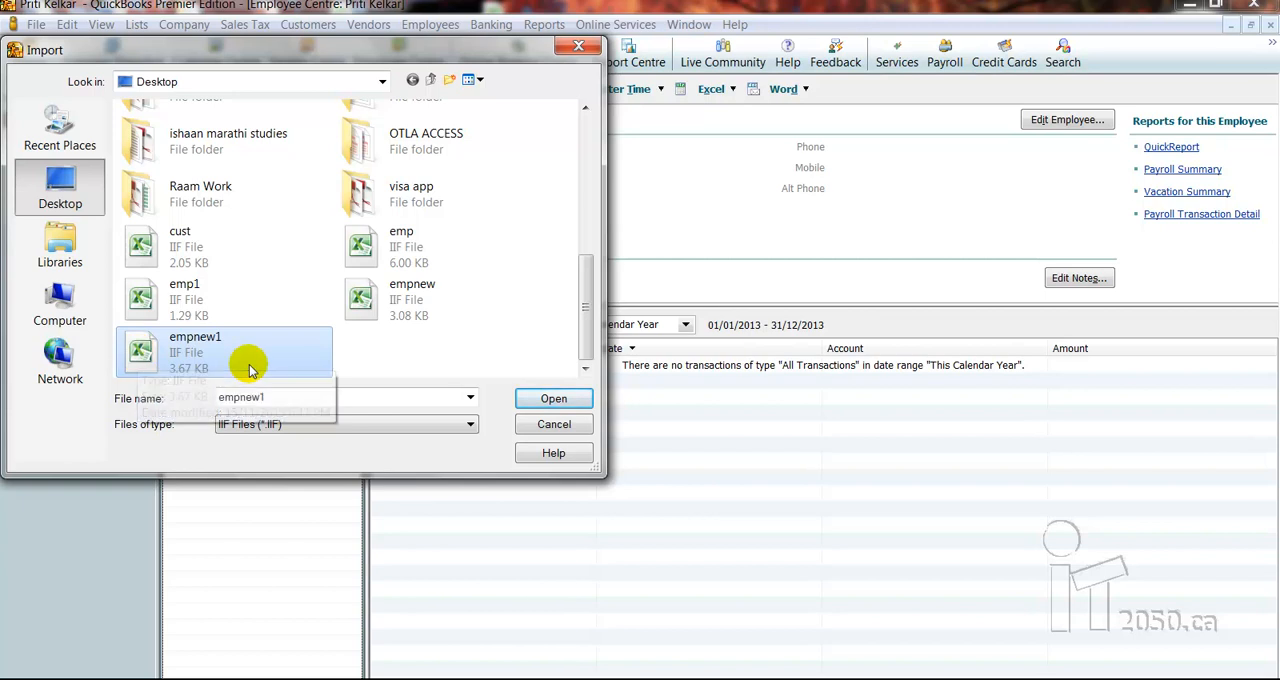
{"action": "left_click", "coordinate": [534, 398]}
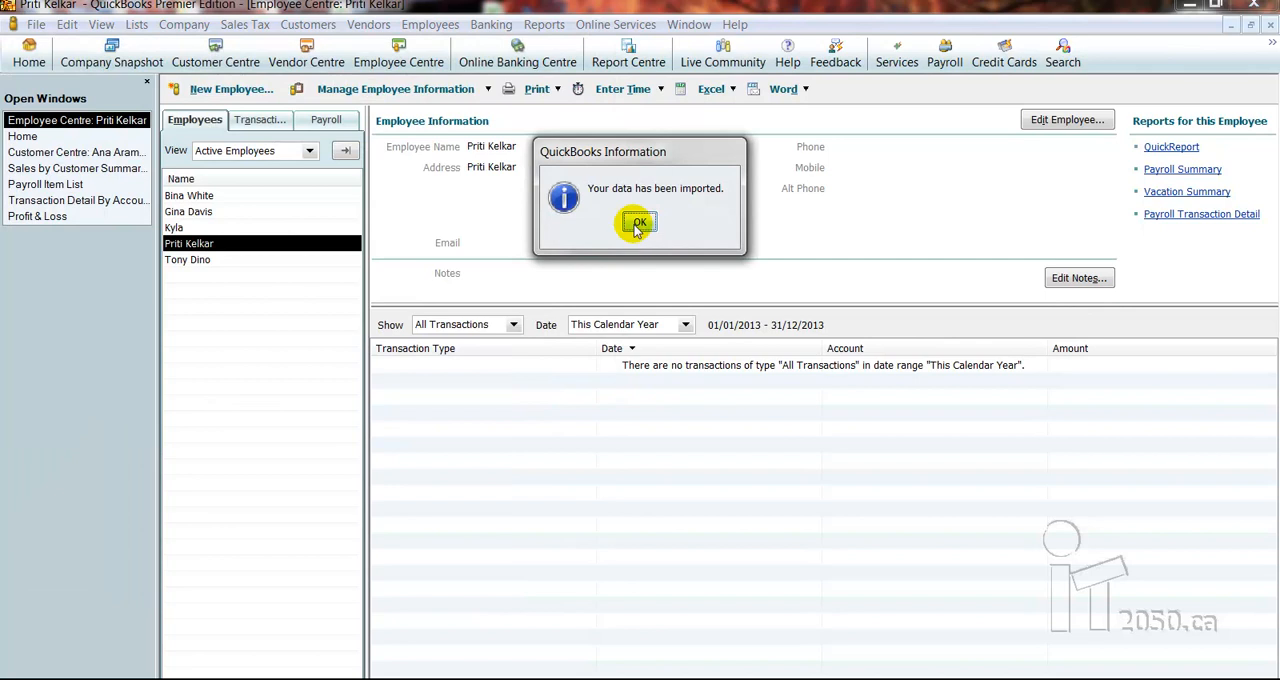
{"action": "left_click", "coordinate": [637, 225]}
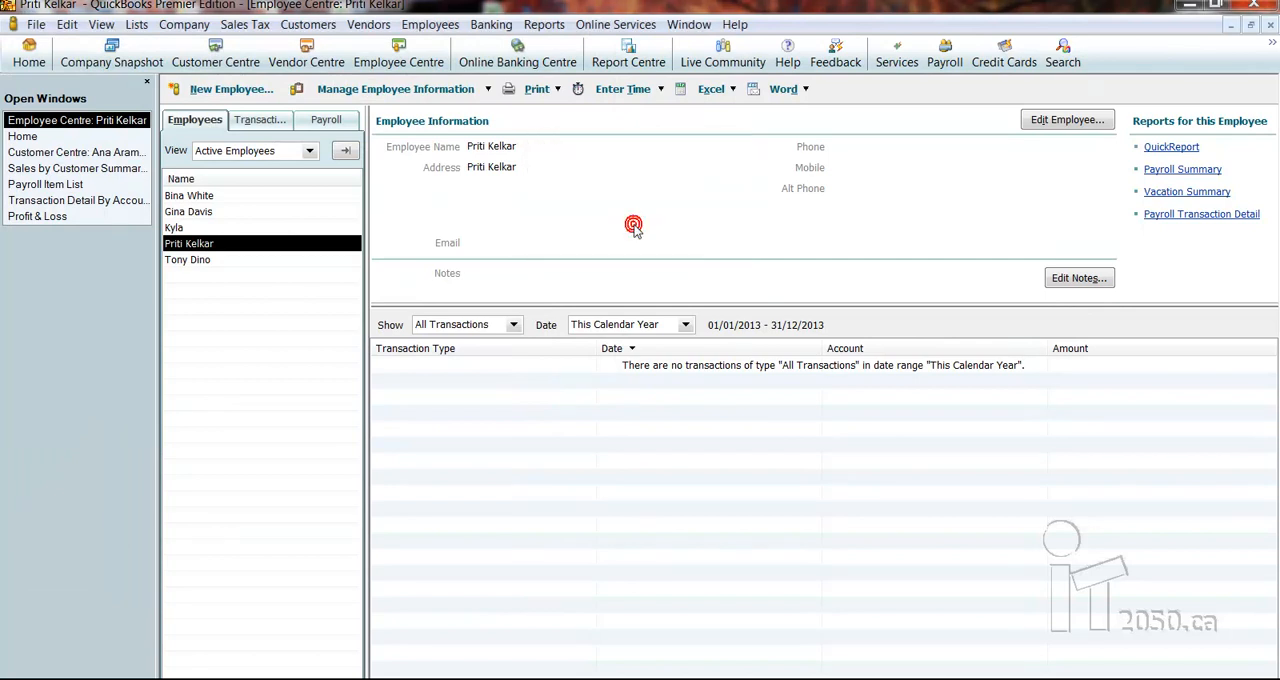
Select the two imported employees in the employee list and open the first one's record to check its personal information
{"action": "left_click", "coordinate": [214, 213]}
{"action": "left_click", "coordinate": [207, 196]}
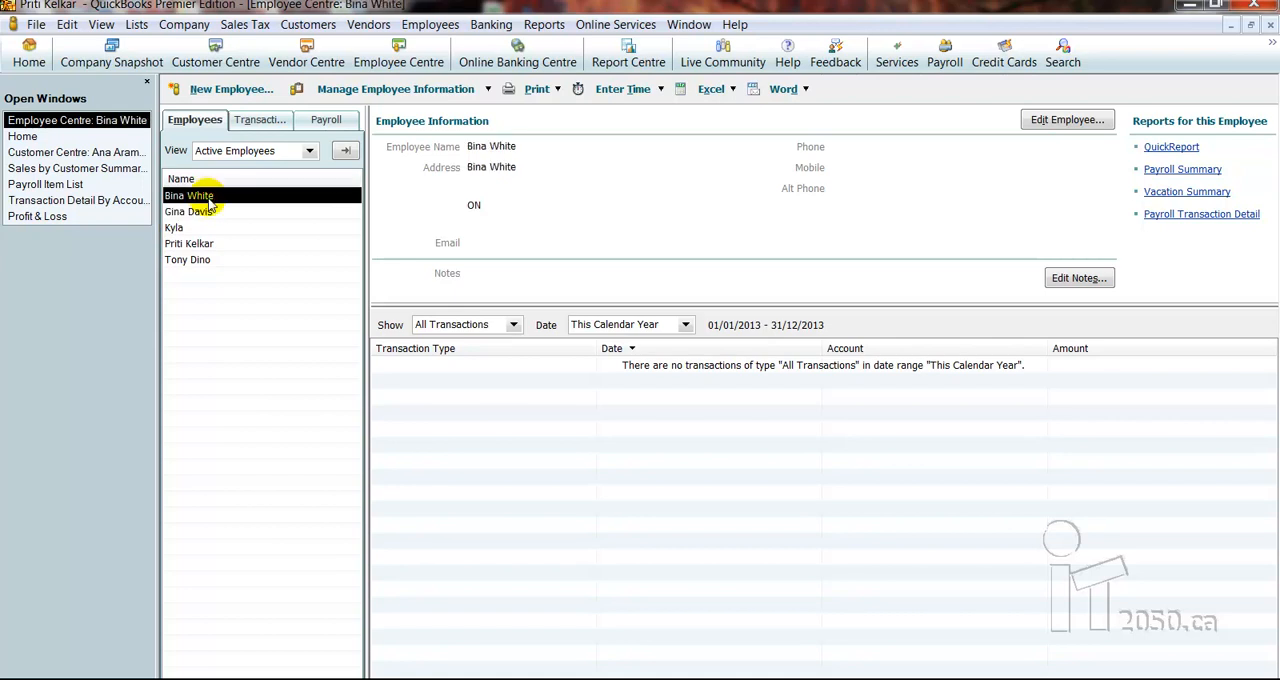
{"action": "double_click", "coordinate": [207, 197]}
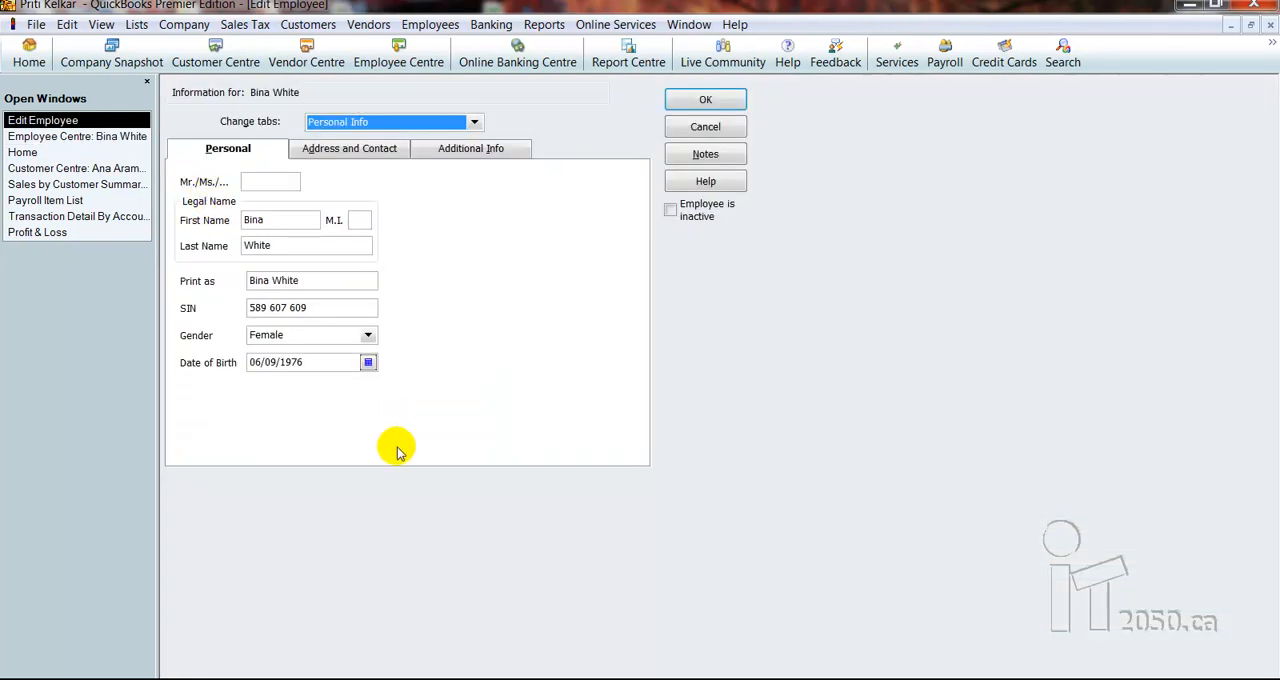
Review the address and contact details and the additional info in the open employee record, and close the record
{"action": "left_click", "coordinate": [372, 150]}
{"action": "left_click", "coordinate": [485, 153]}
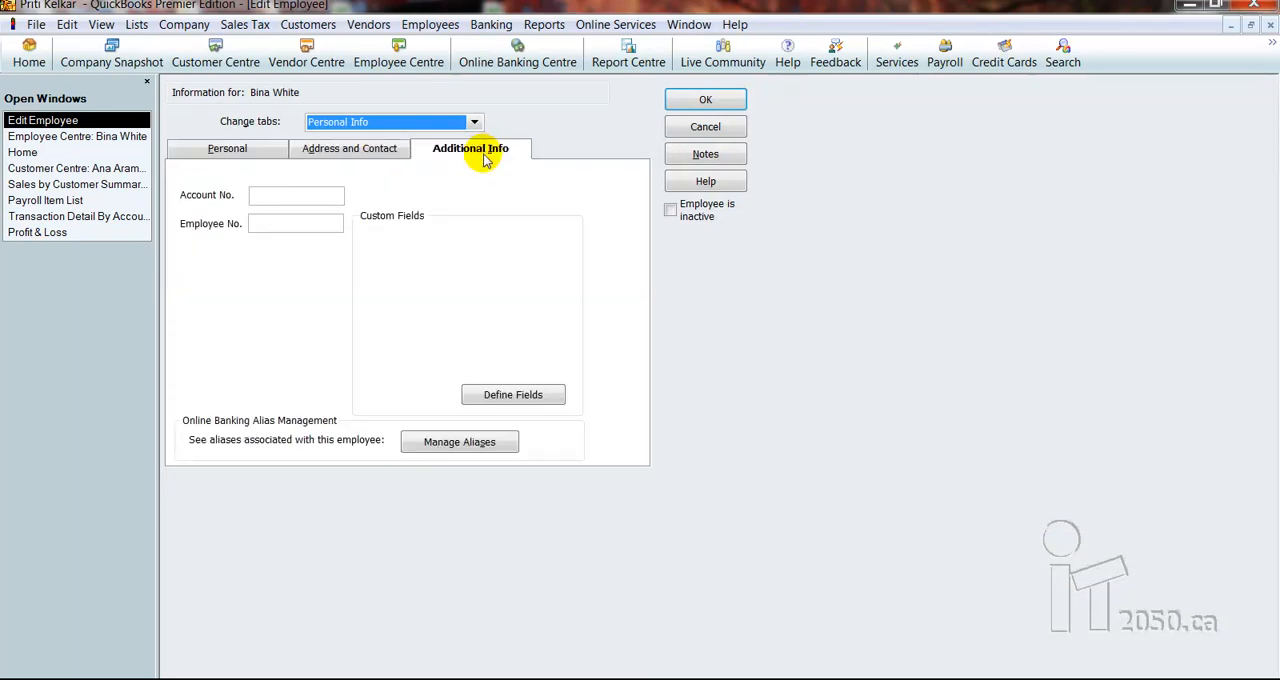
{"action": "left_click", "coordinate": [705, 100]}
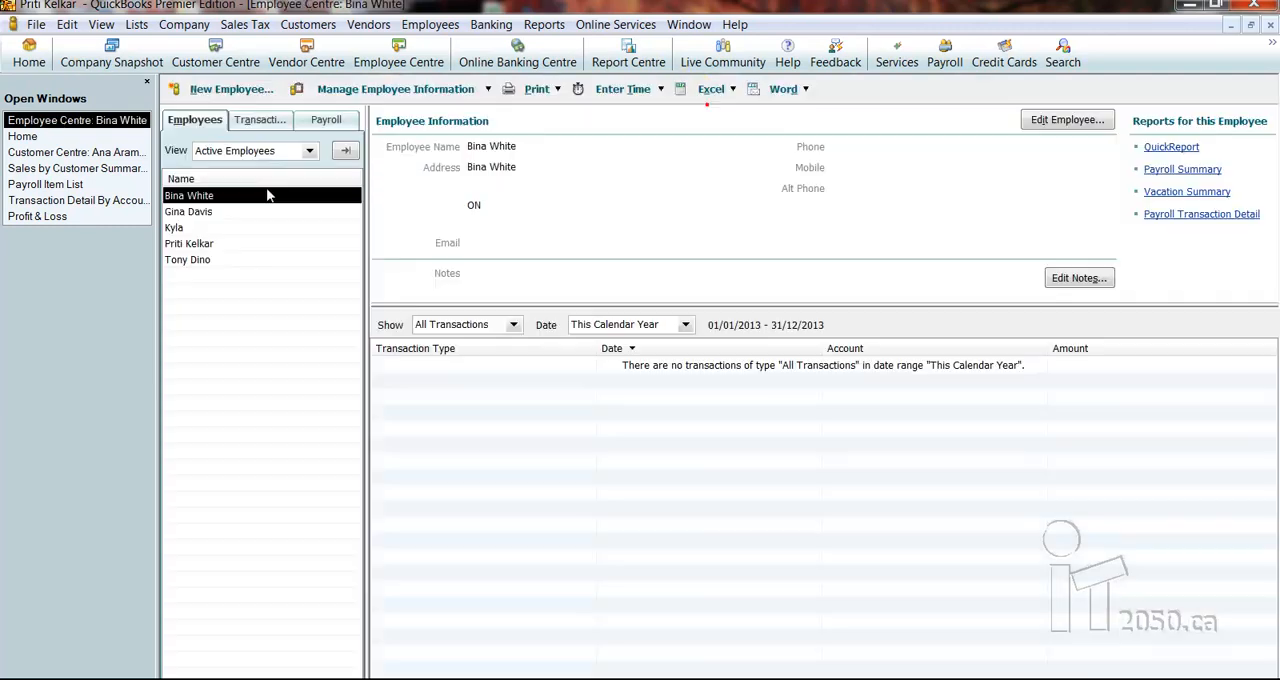
Check the payroll and transaction views of the Employee Centre, and view the second imported employee's information in the employee list
{"action": "left_click", "coordinate": [325, 120]}
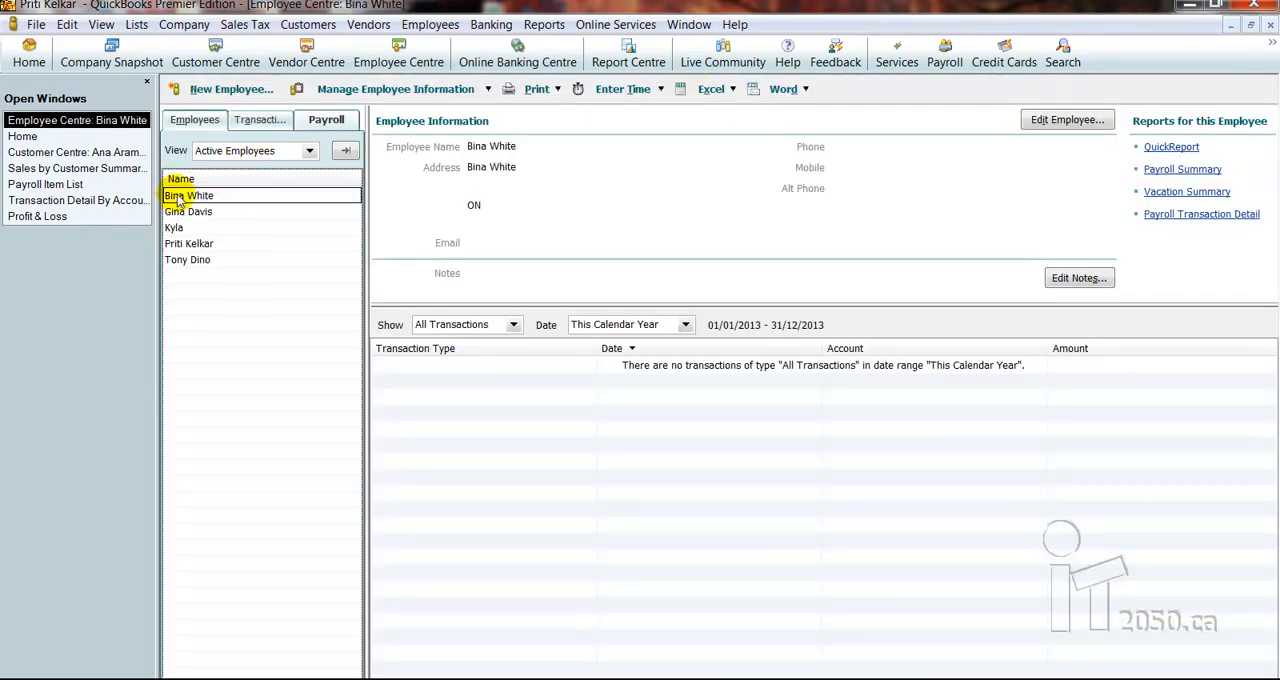
{"action": "left_click", "coordinate": [247, 123]}
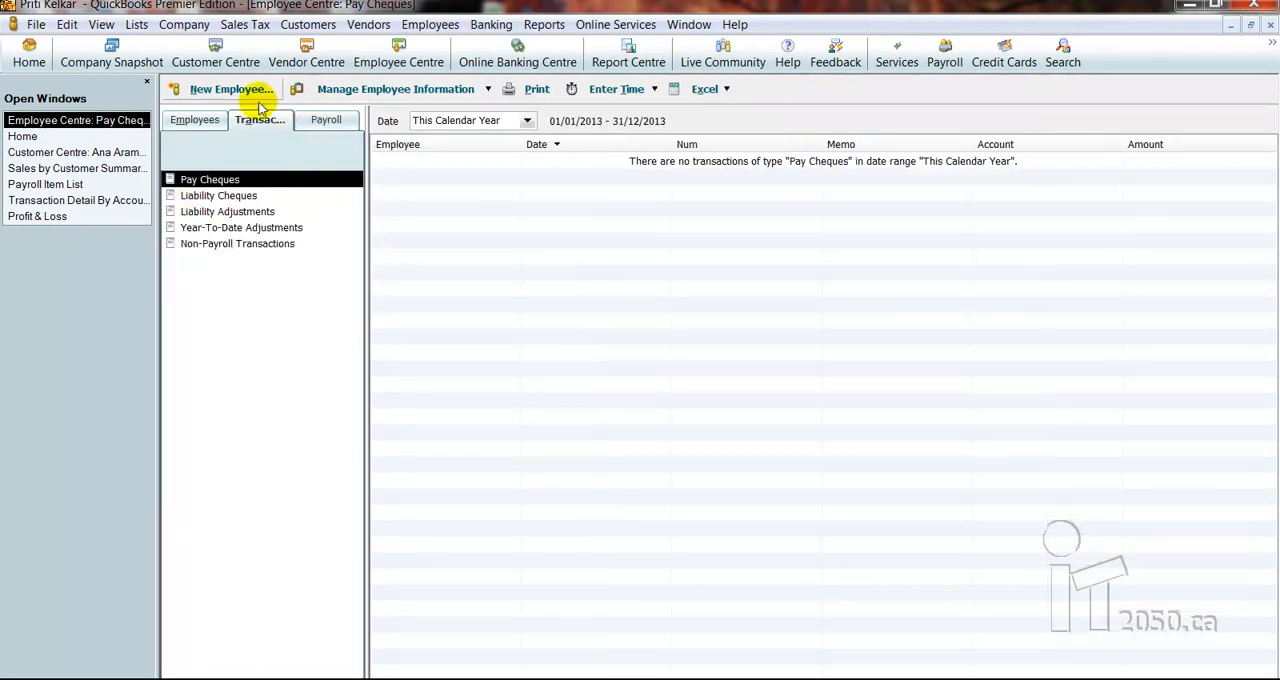
{"action": "left_click", "coordinate": [188, 119]}
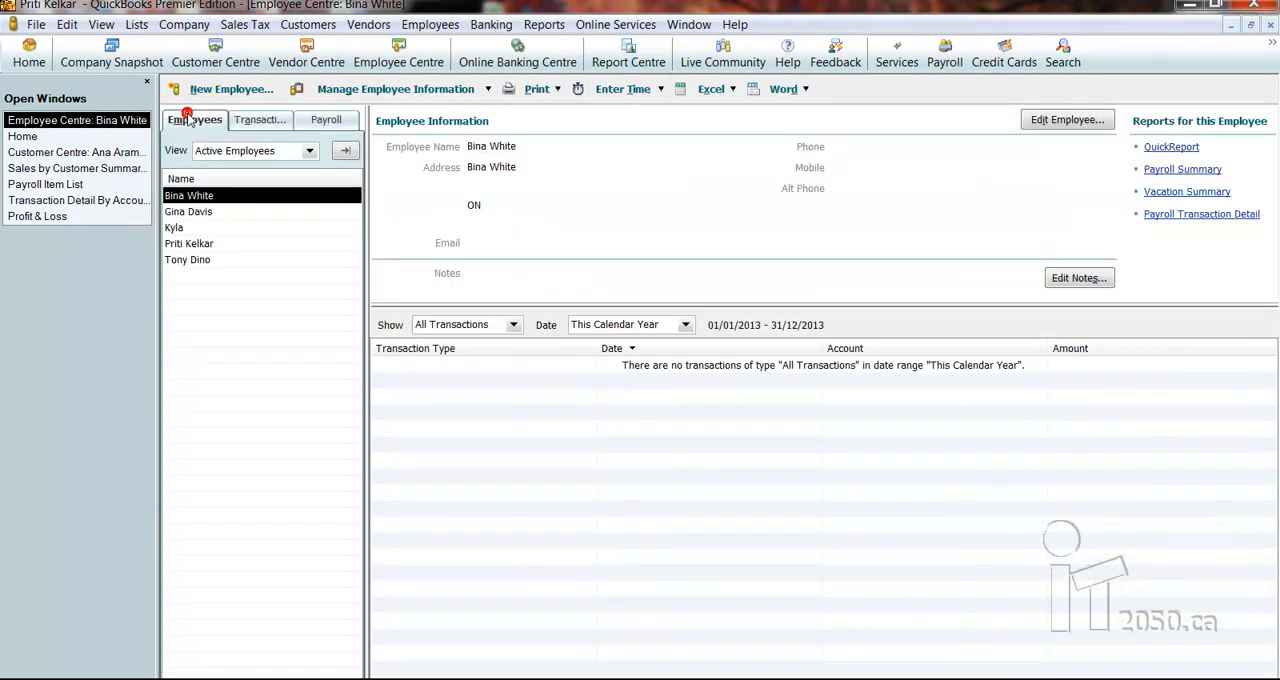
{"action": "left_click", "coordinate": [188, 212]}
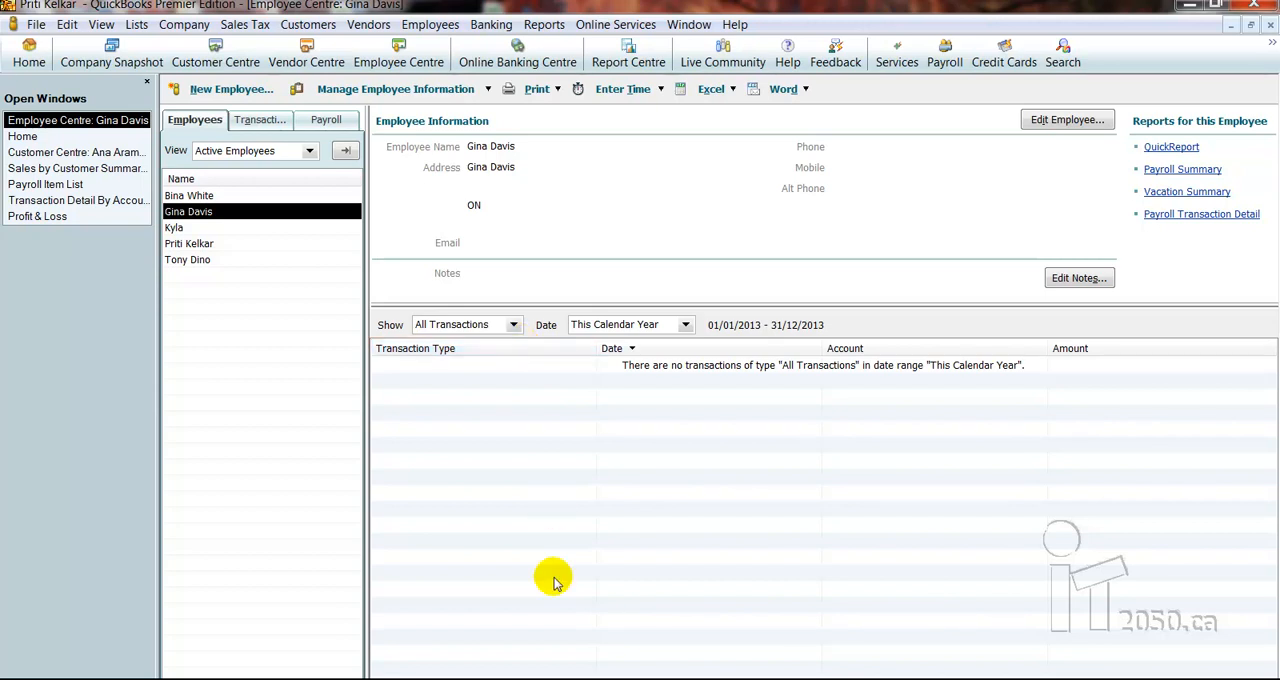
{"action": "left_click", "coordinate": [556, 679]}
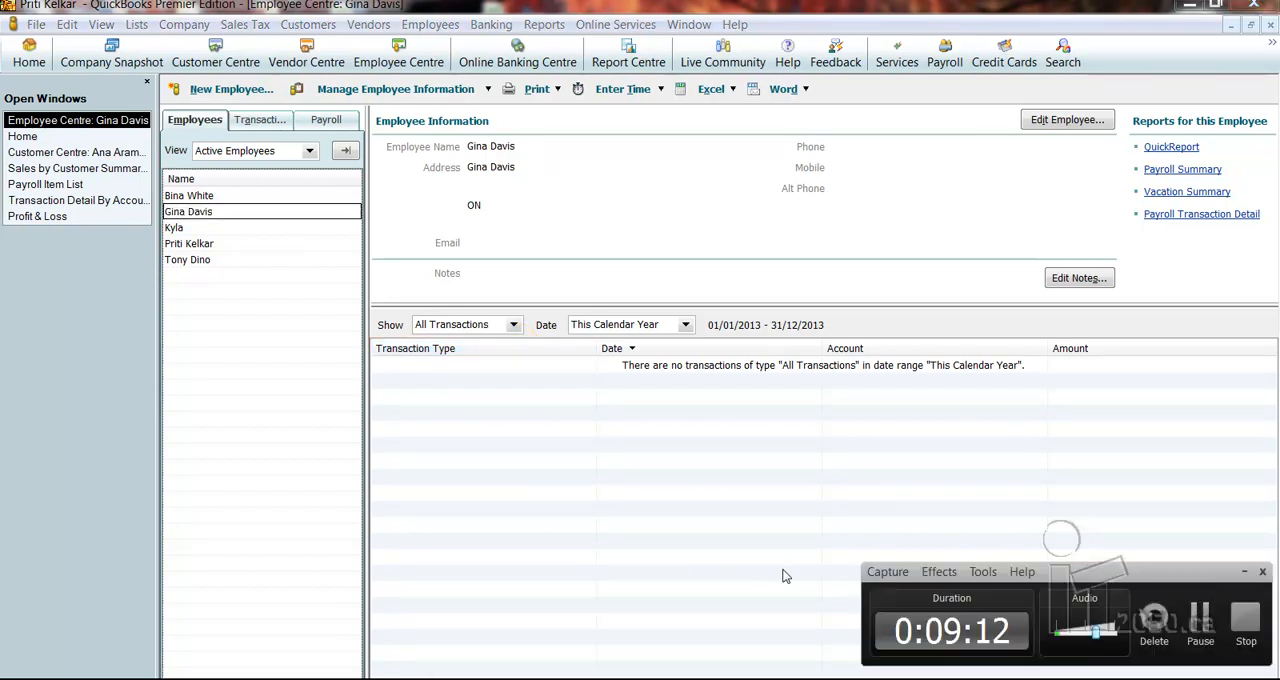
{"action": "left_click", "coordinate": [1246, 629]}
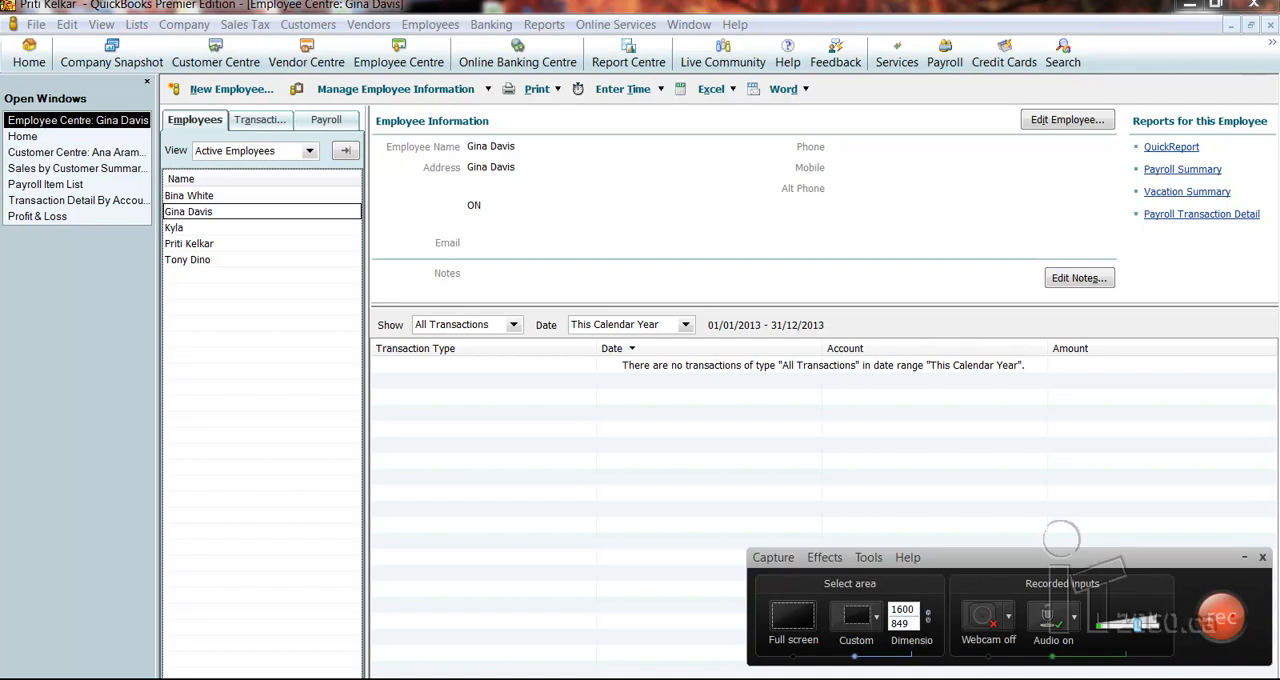